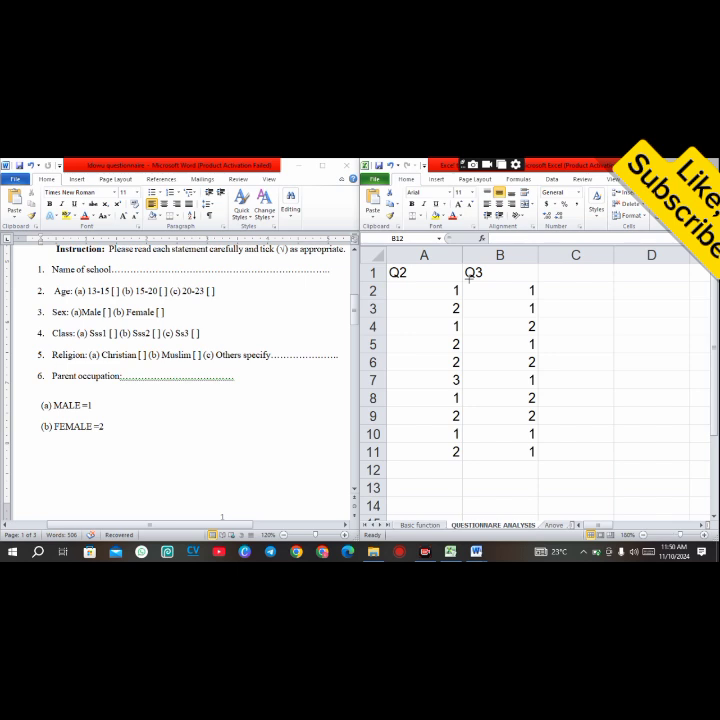
Step: Add the column header Q4 in cell C1 beside the Q3 data
mouse_move(468, 278)
mouse_down()
mouse_move(552, 372)
mouse_move(543, 469)
mouse_move(541, 461)
mouse_up()
click(559, 282)
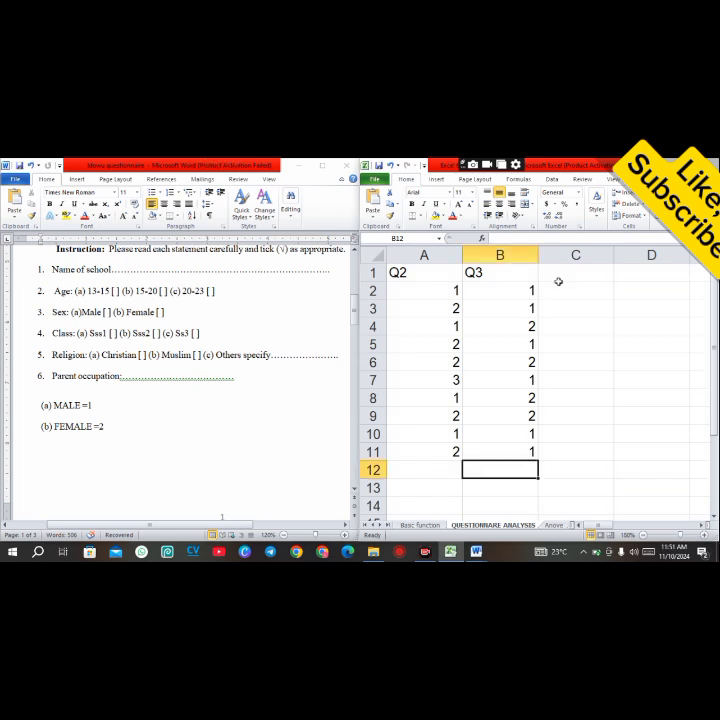
click(567, 273)
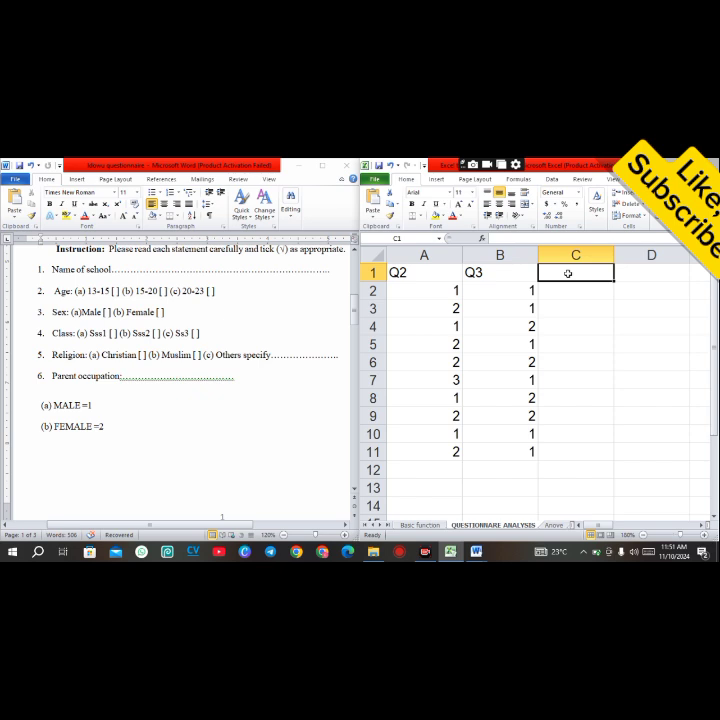
text(Q4)
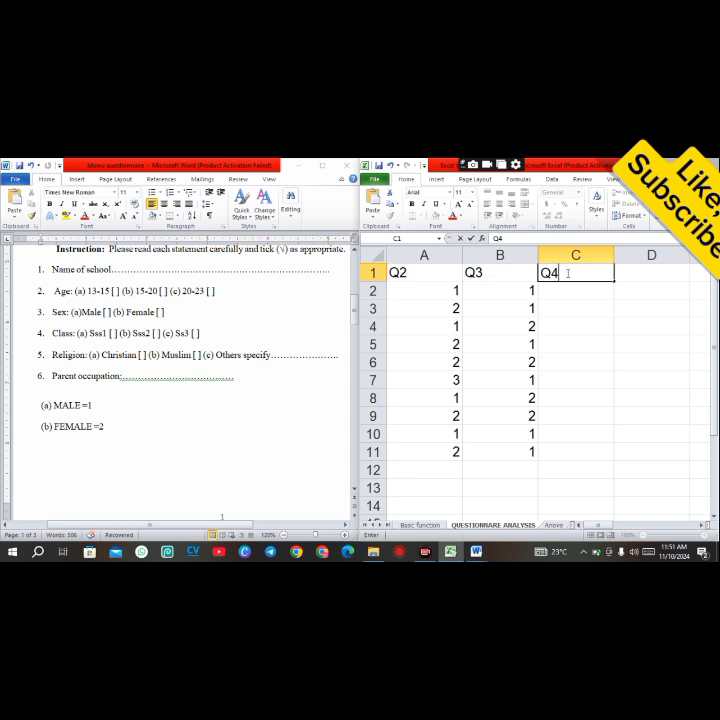
click(568, 289)
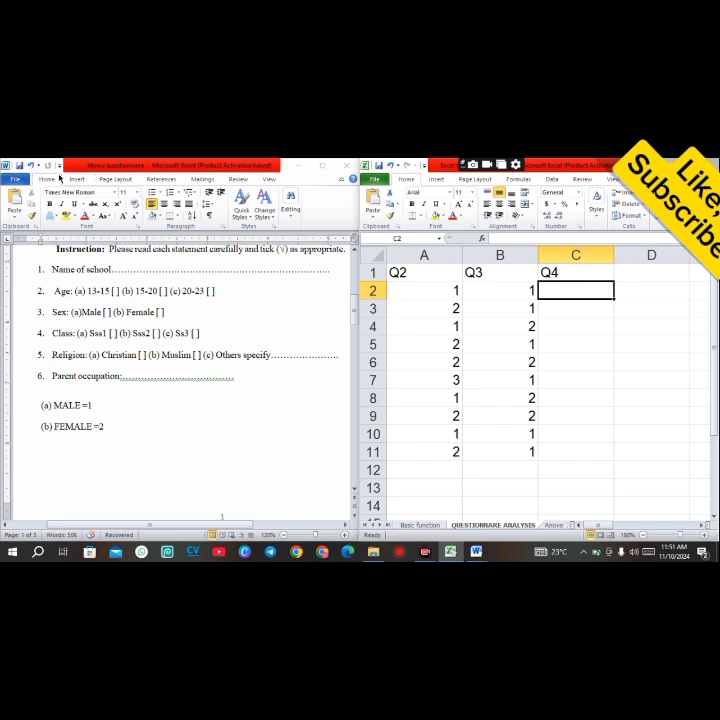
Step: Enter the Q4 responses 2, 1, 2, 3, 1, 2, 1, 2, 1, 2 down cells C2 to C11
click(147, 340)
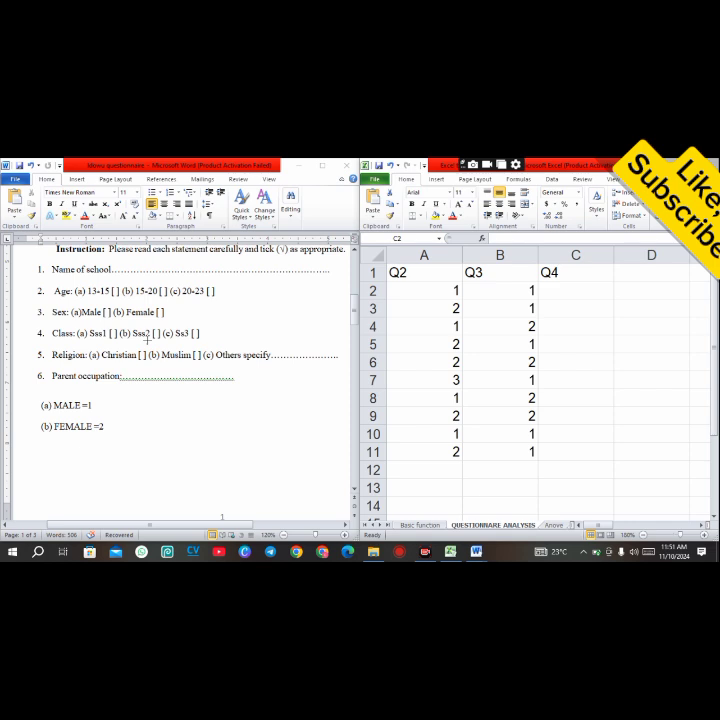
drag(146, 336, 158, 327)
click(577, 290)
text(2)
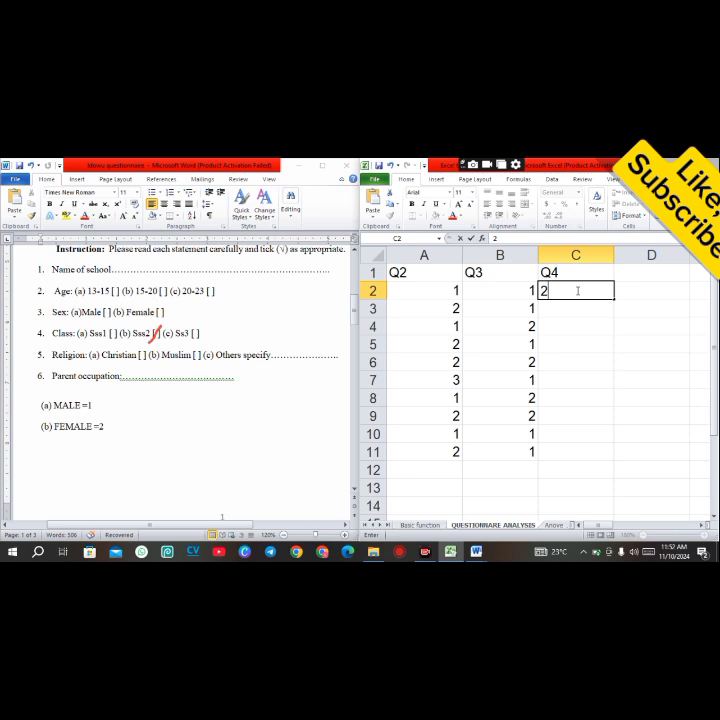
key(Return)
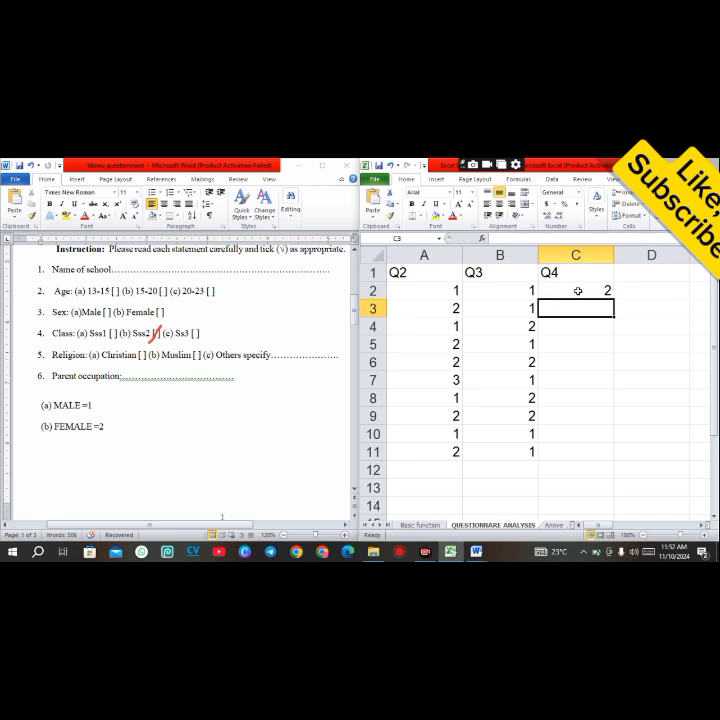
text(1)
key(Return)
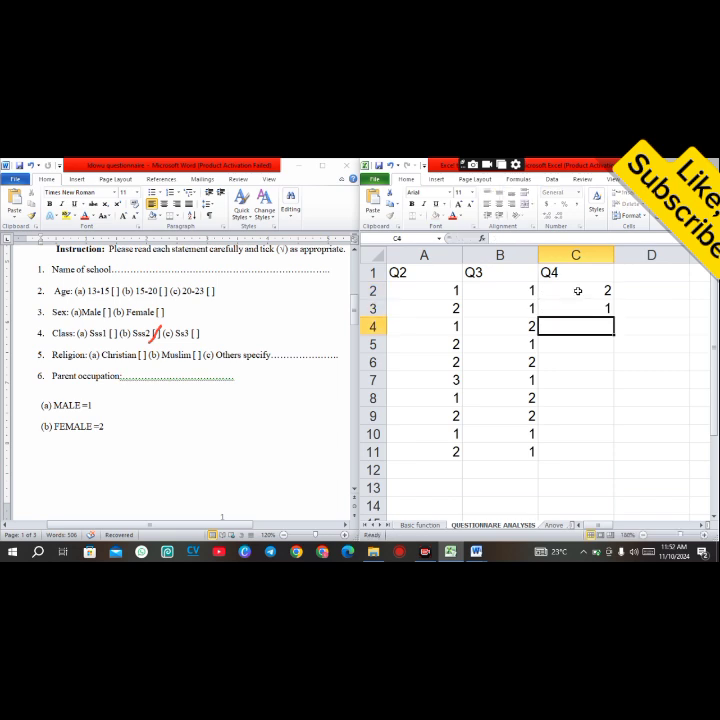
text(2)
key(Return)
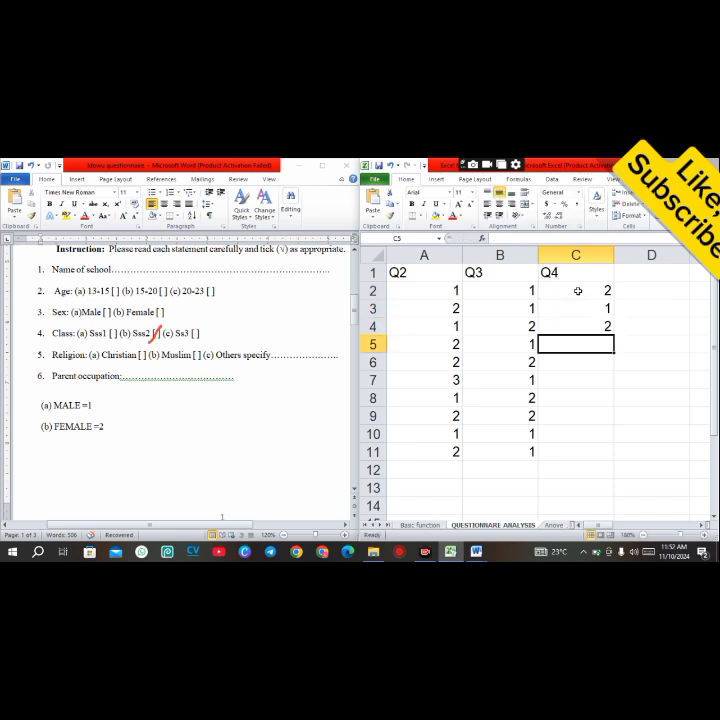
text(3)
key(Return)
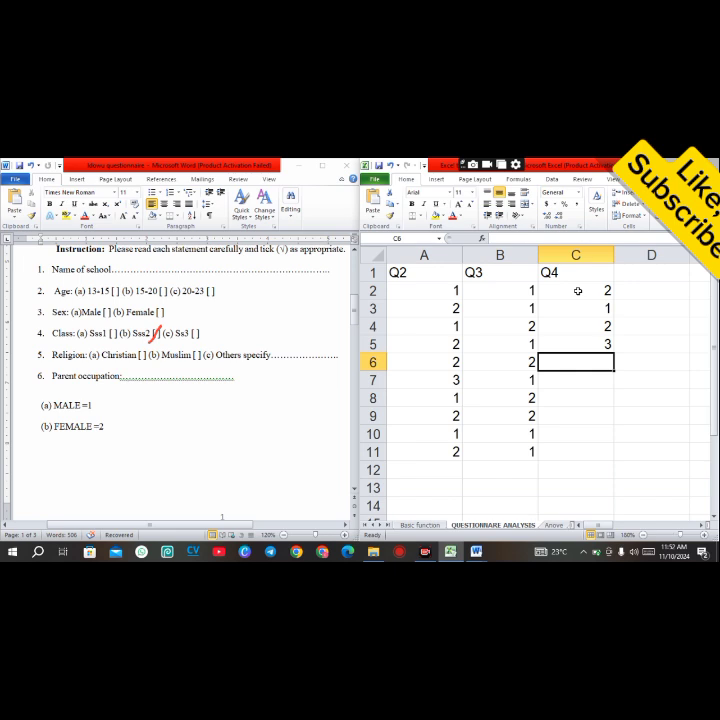
text(1)
key(Return)
text(2)
key(Return)
text(1 2)
key(Return)
text(1)
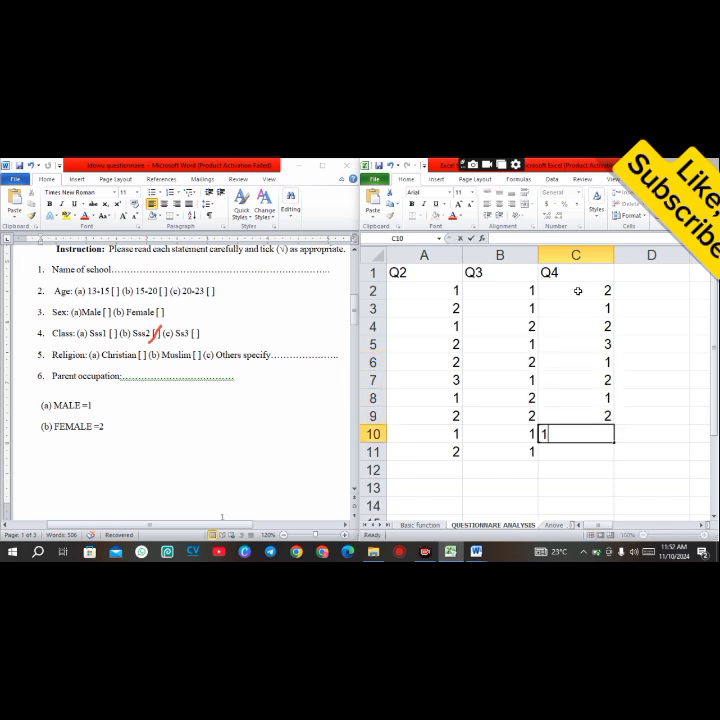
key(Return)
text(2)
key(Return)
key(Up)
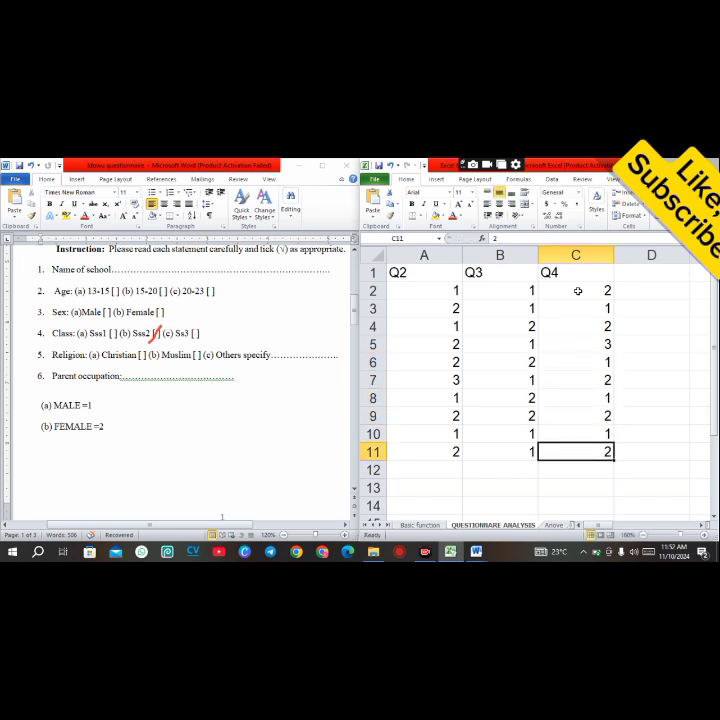
key(Up)
key(Up)
key(Up)
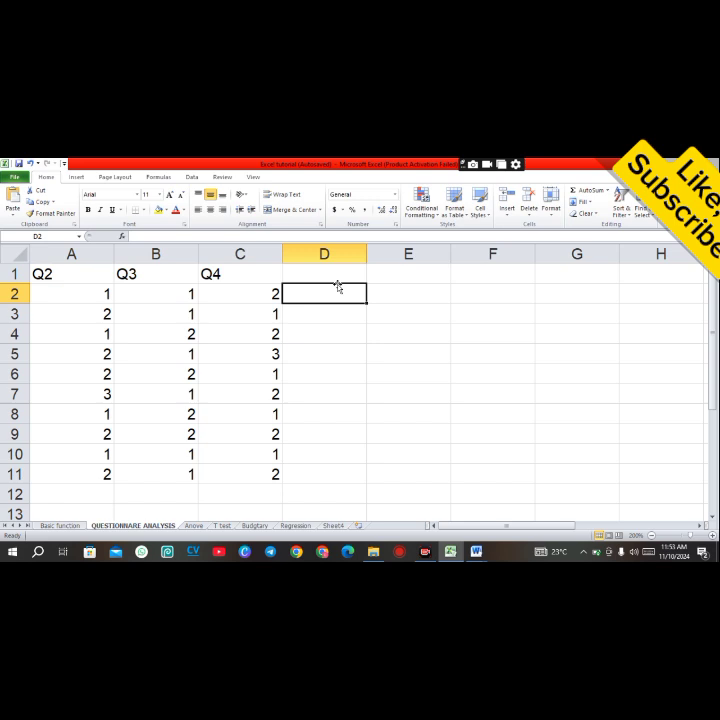
Step: Enter the label FREQ in D1 and move that cell to E2
click(328, 275)
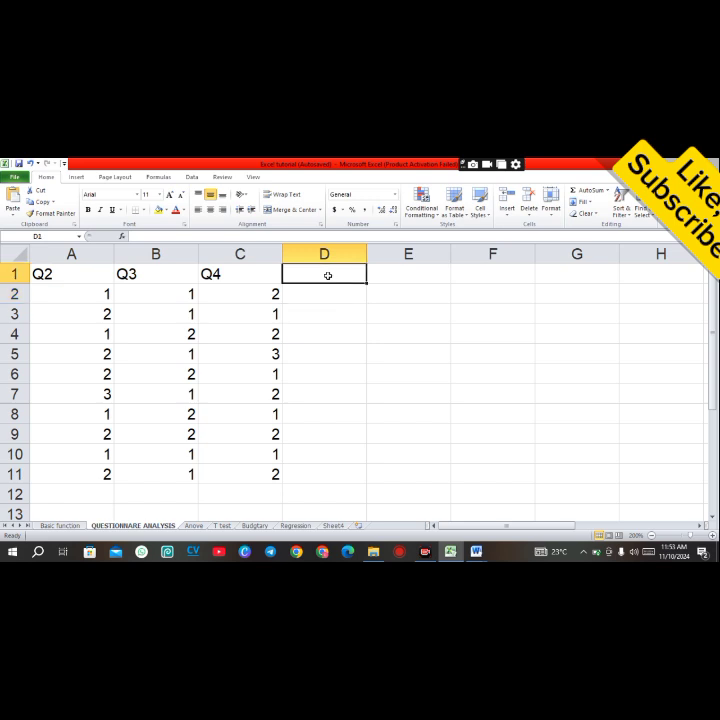
text(FREQ)
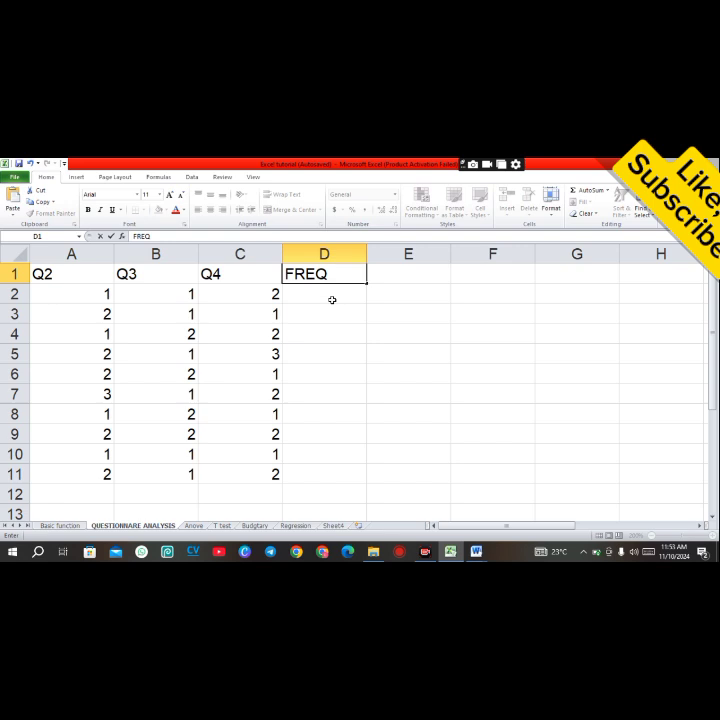
click(333, 298)
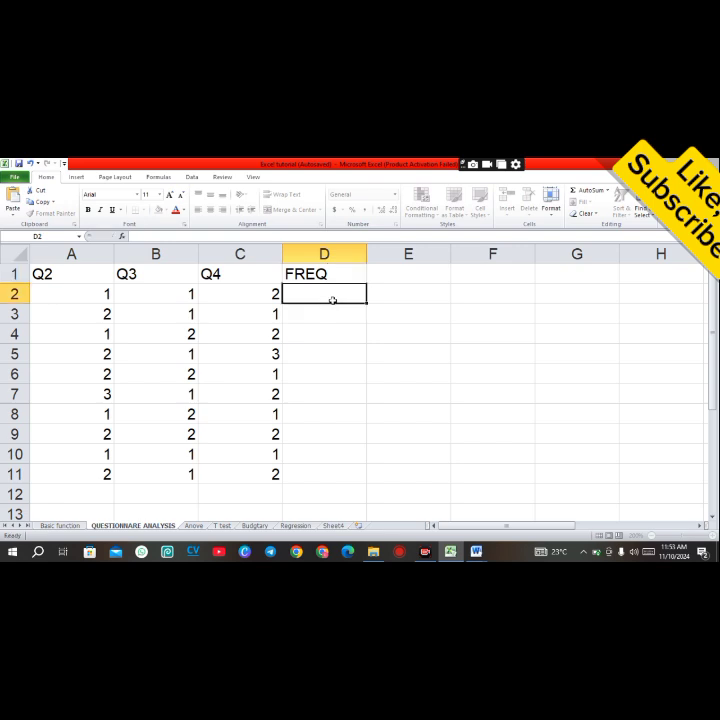
click(327, 279)
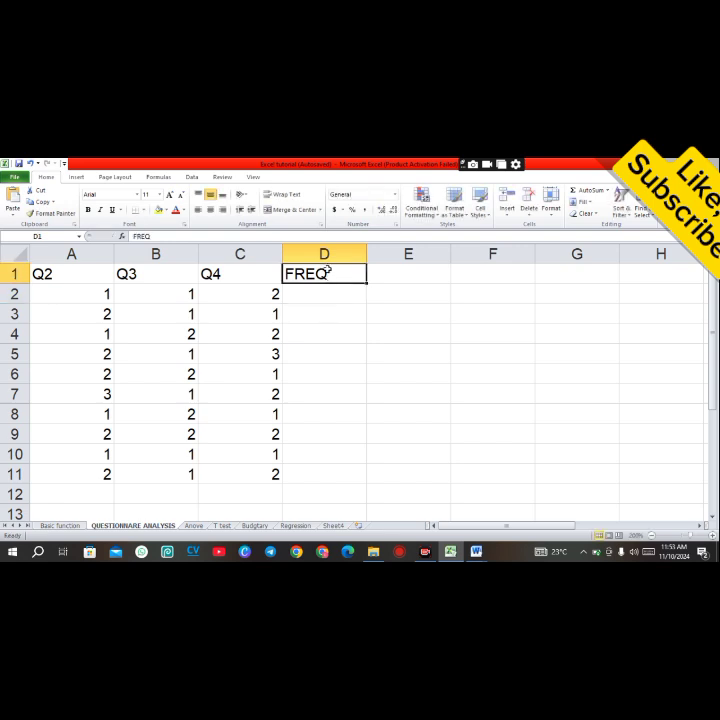
click(338, 286)
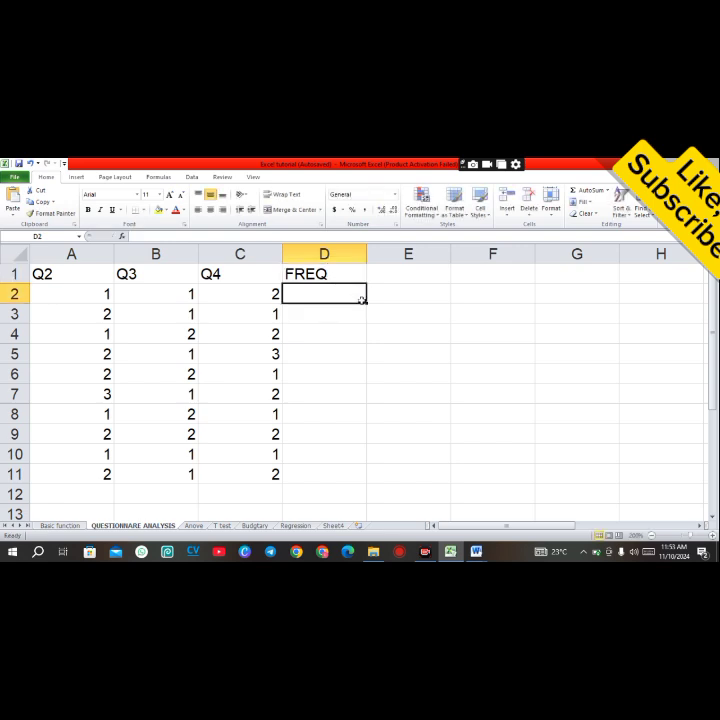
click(333, 278)
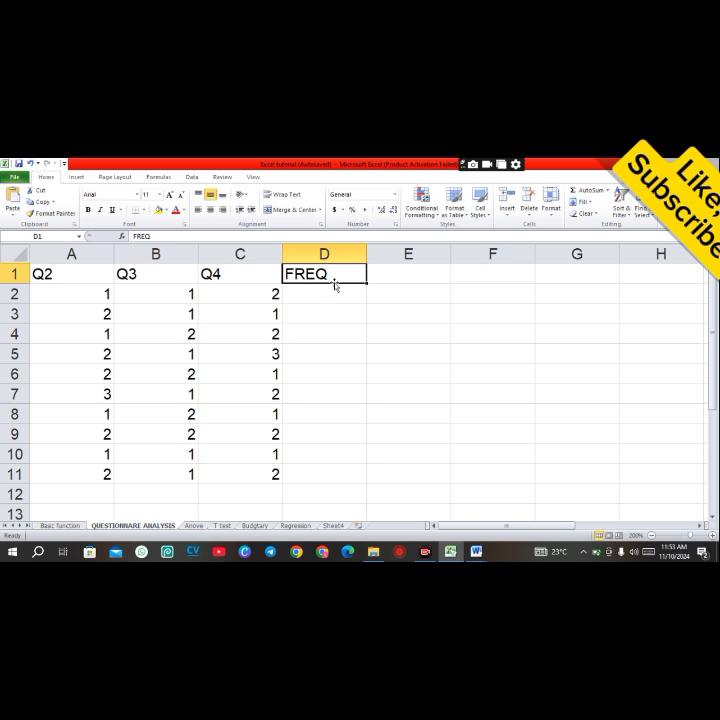
drag(334, 283, 371, 298)
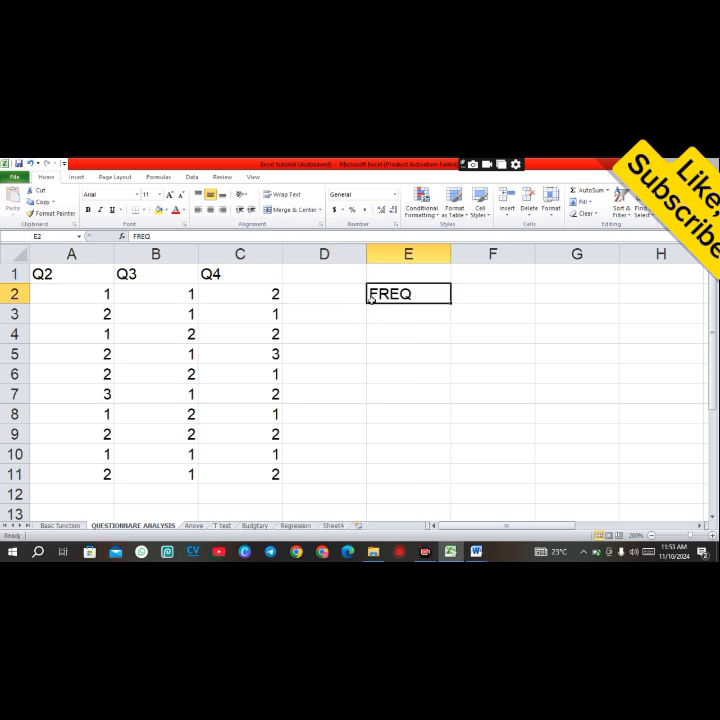
Step: Enter the label AGE in cell E1 above FREQ
click(420, 273)
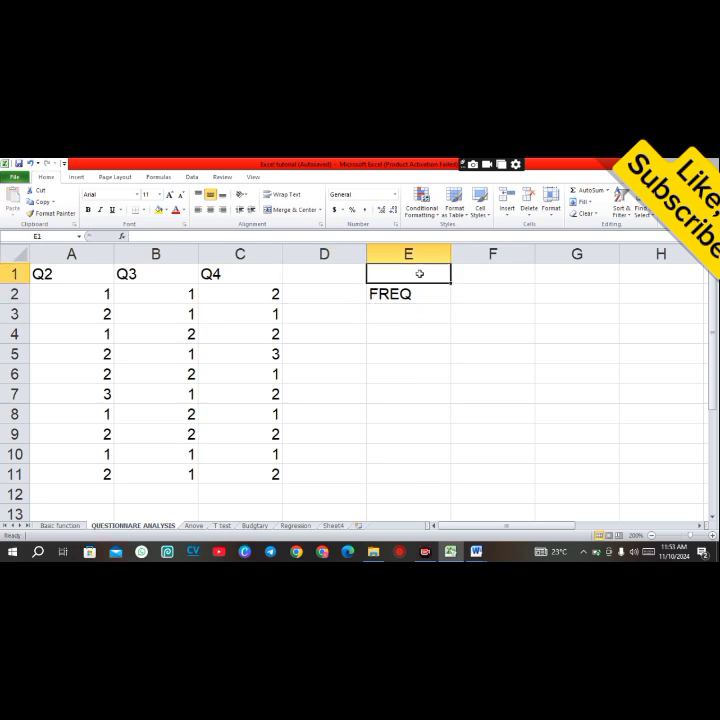
text(ADE)
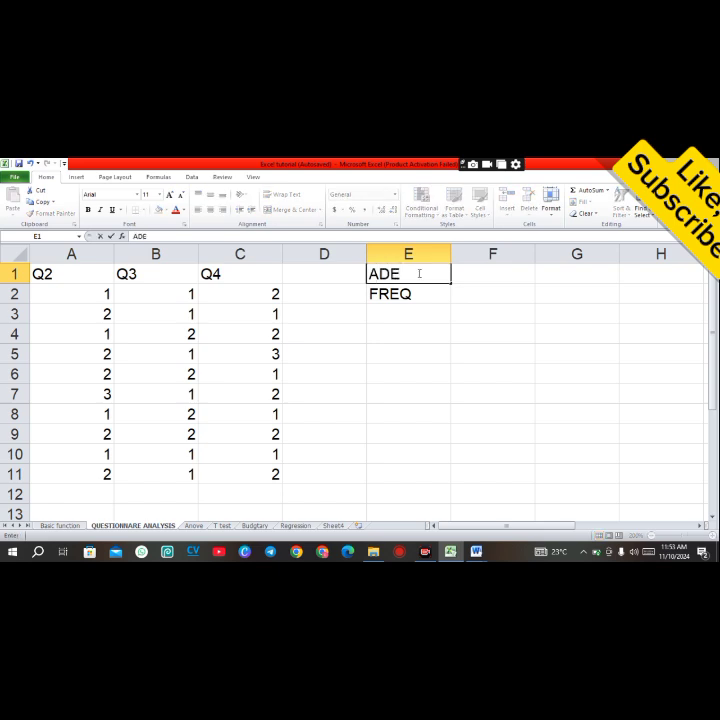
key(BackSpace)
key(BackSpace)
text(GE)
click(479, 291)
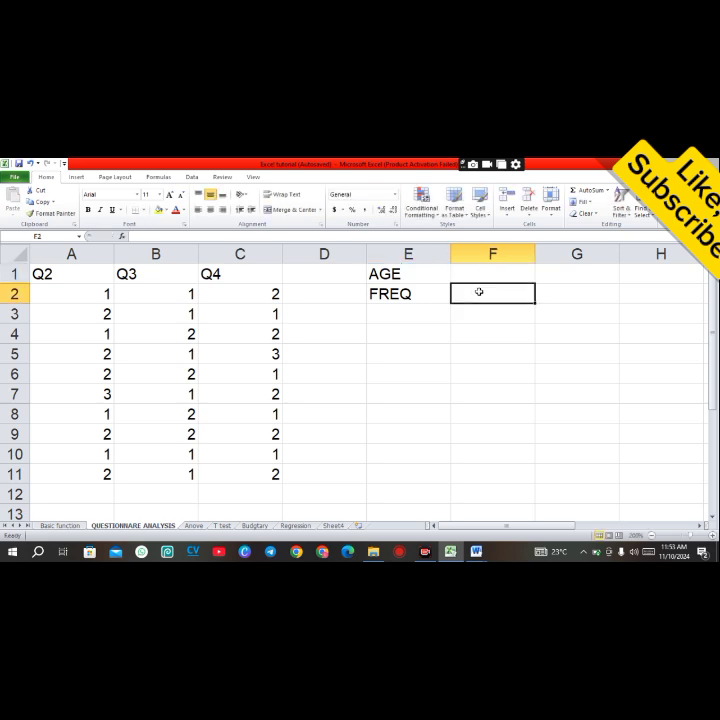
Step: Enter the label PER in cell F2 next to FREQ
text(PER)
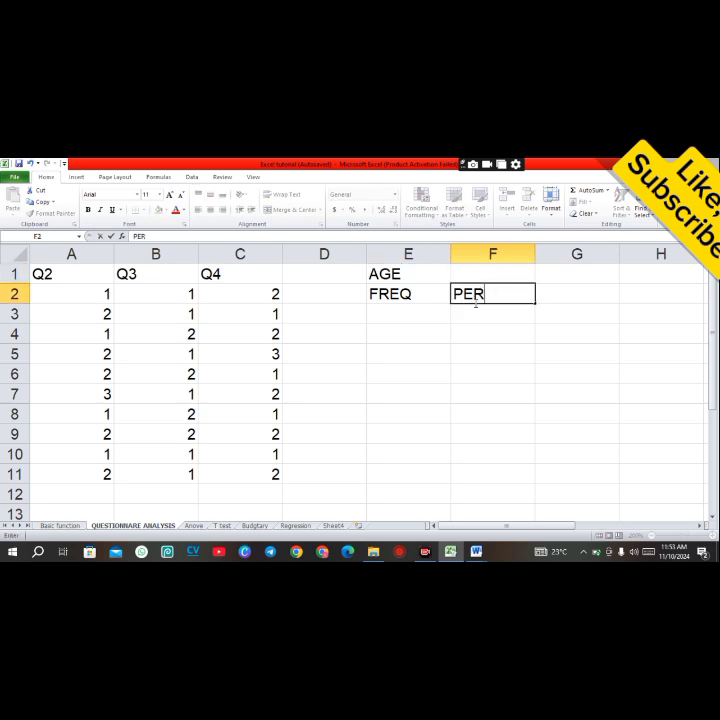
click(399, 310)
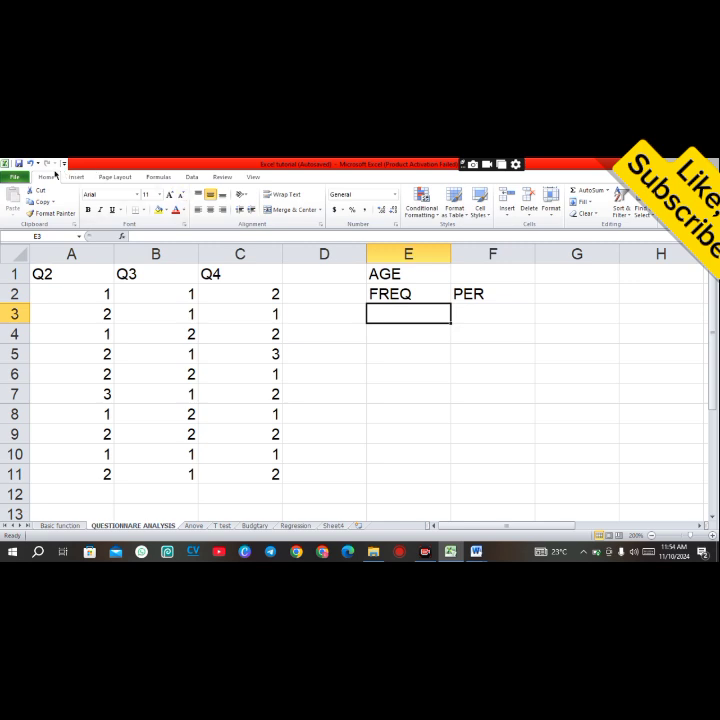
key(ctrl+alt+d)
mouse_move(34, 267)
mouse_down()
mouse_move(88, 281)
mouse_move(128, 374)
mouse_move(108, 458)
mouse_move(117, 480)
mouse_up()
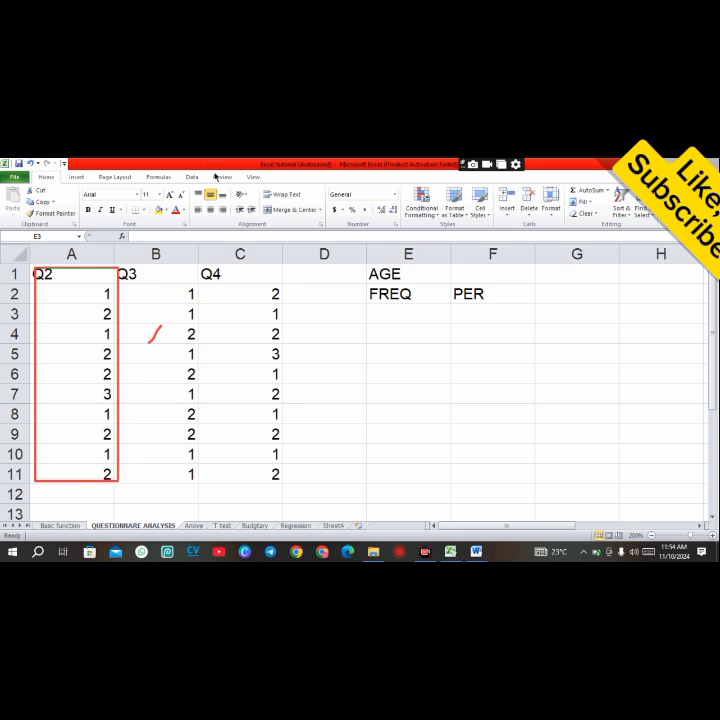
click(215, 176)
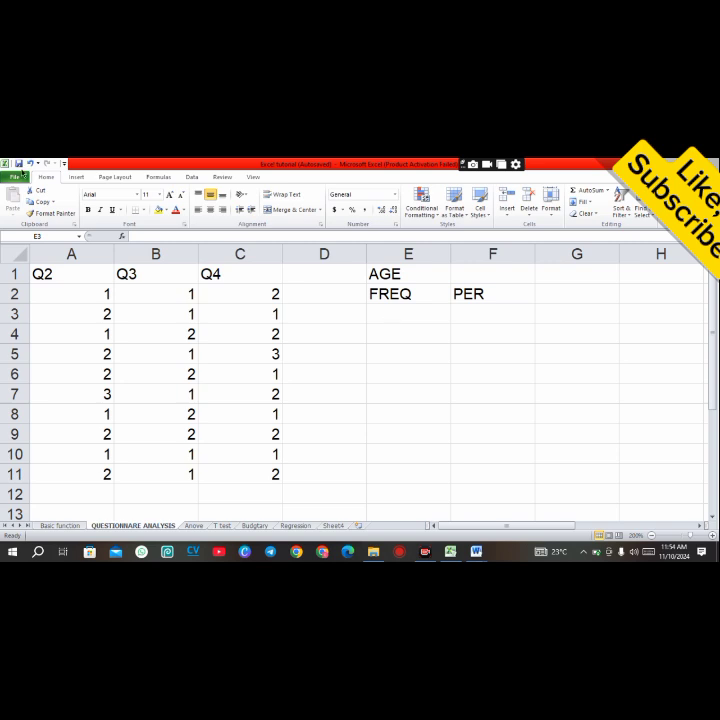
Step: Enter the formula =COUNTIF(A2:A11,1) in cell E3 to count the Q2 responses coded 1
click(388, 308)
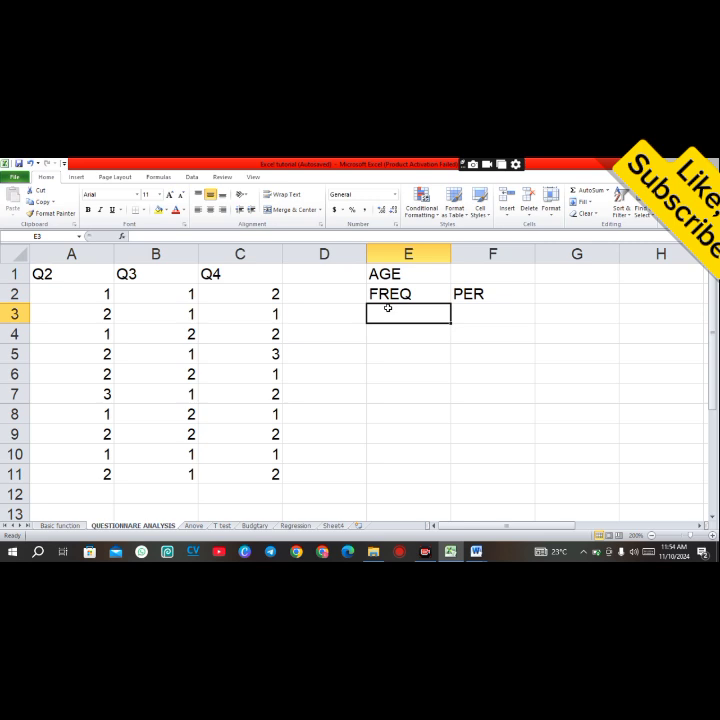
text(=)
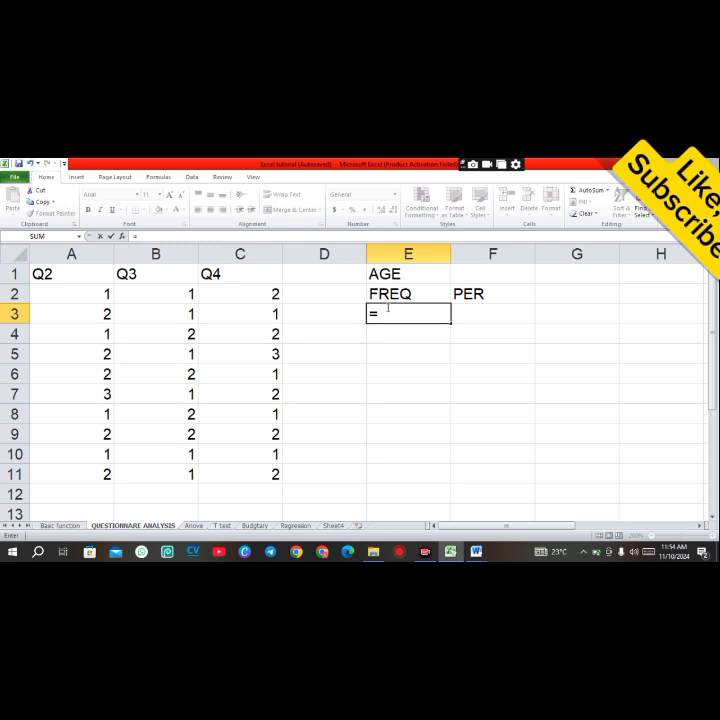
text(COUNT)
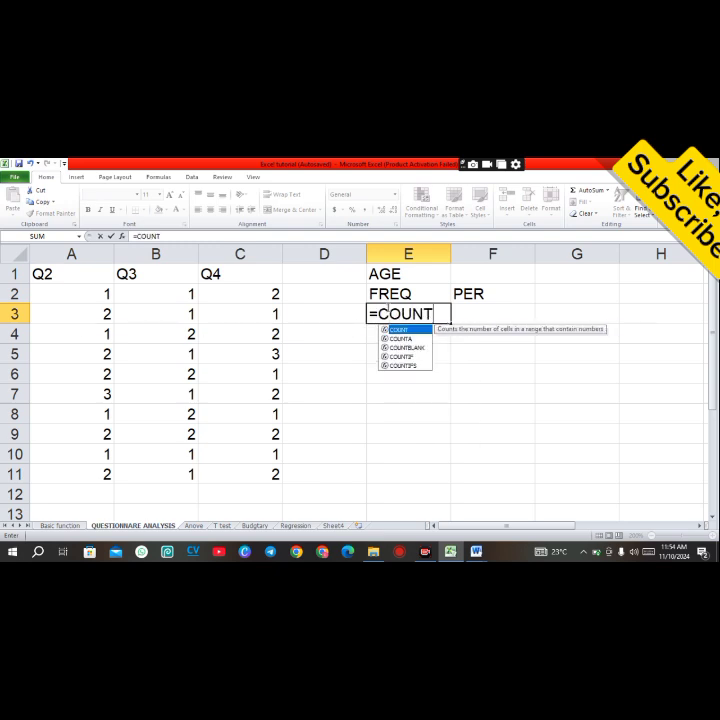
click(412, 356)
double_click(414, 355)
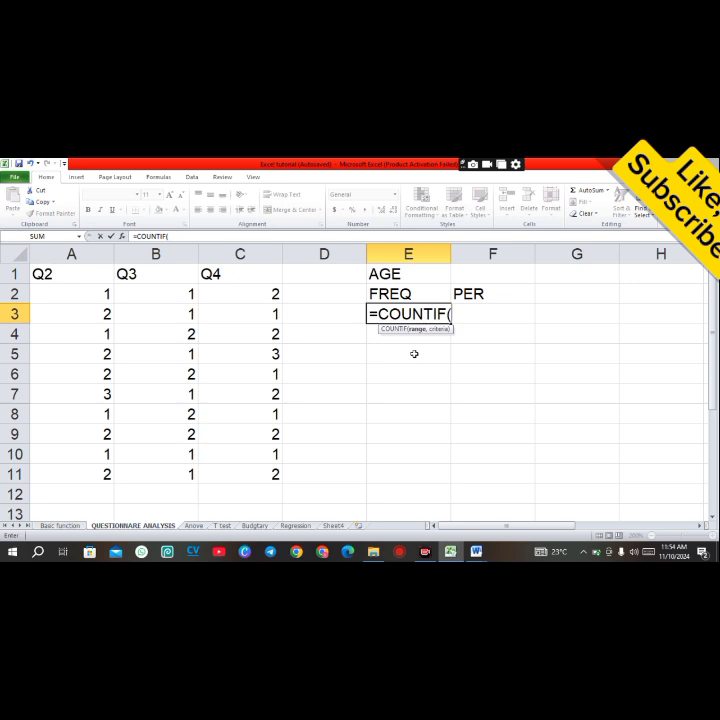
drag(58, 281, 87, 467)
click(64, 326)
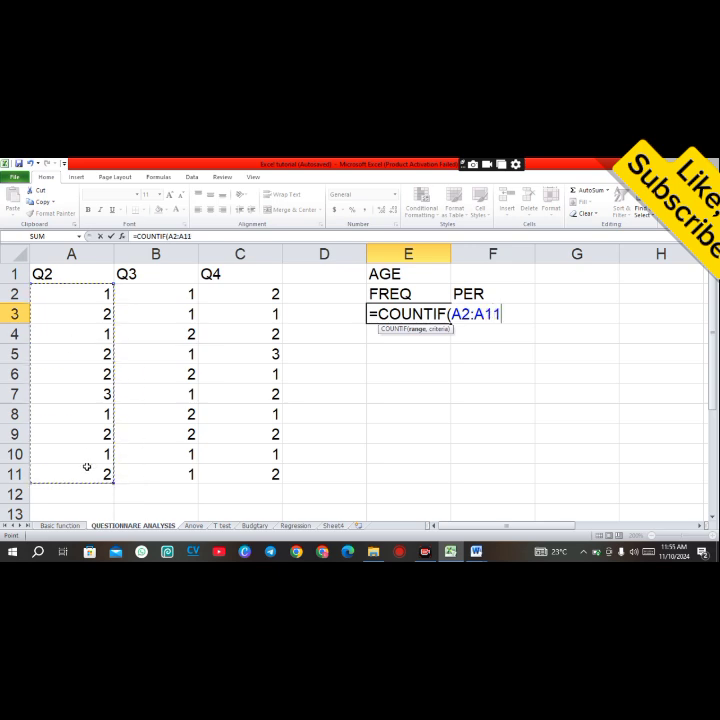
key(BackSpace)
key(BackSpace)
key(BackSpace)
key(BackSpace)
key(BackSpace)
key(BackSpace)
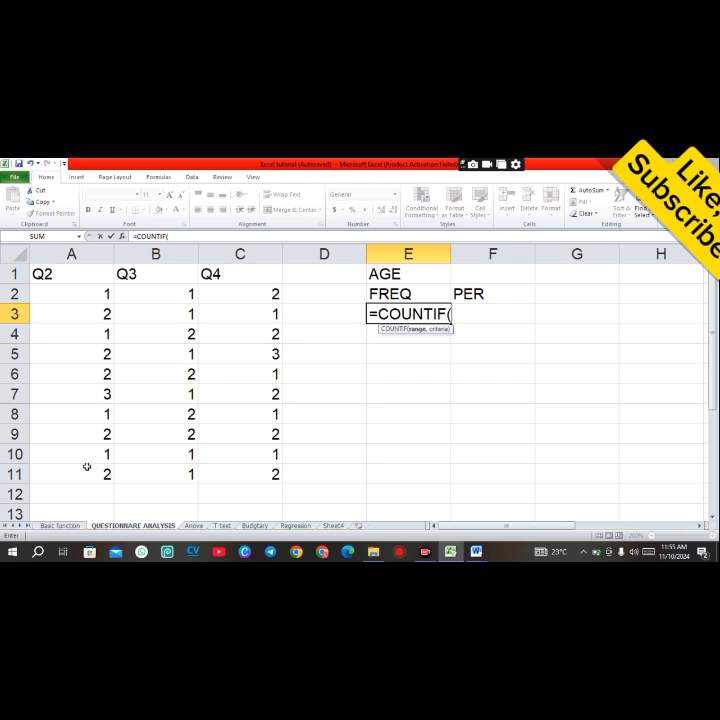
text(A2)
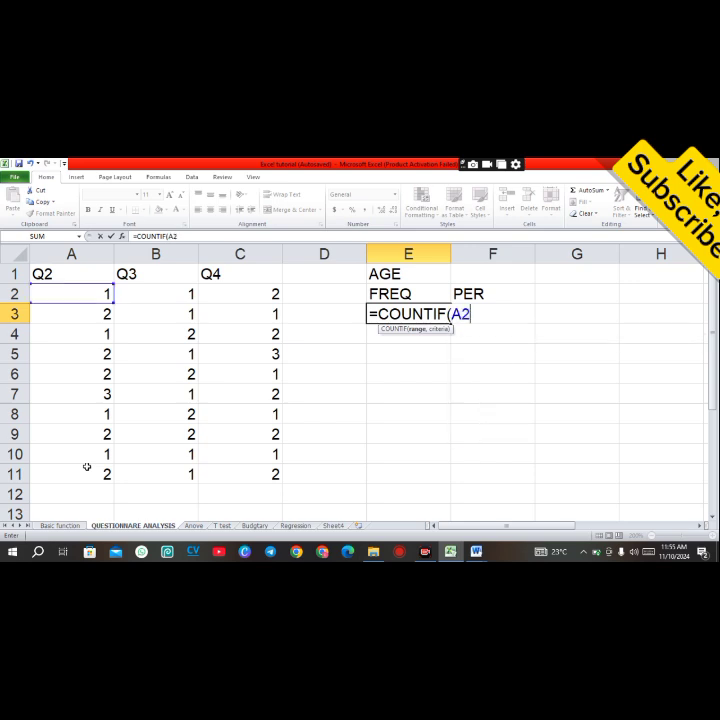
text(:A11)
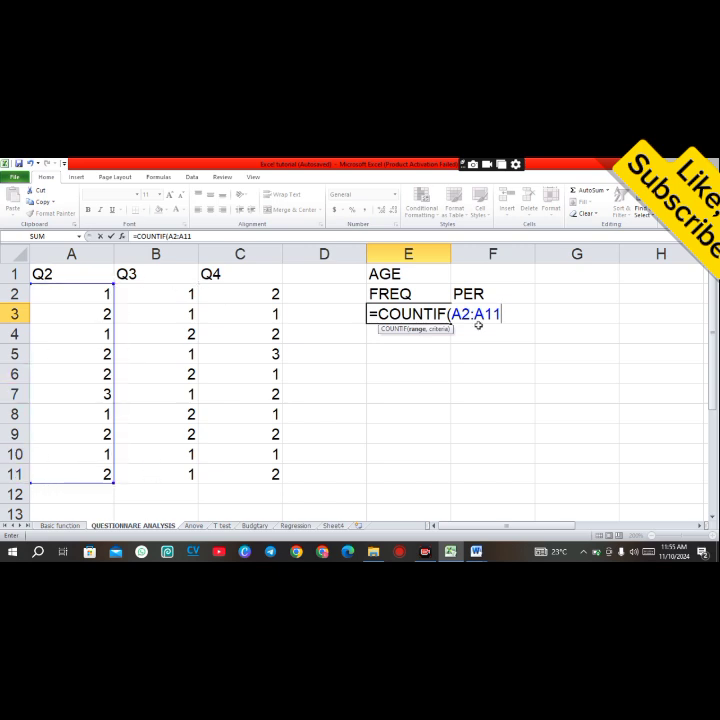
text(,1))
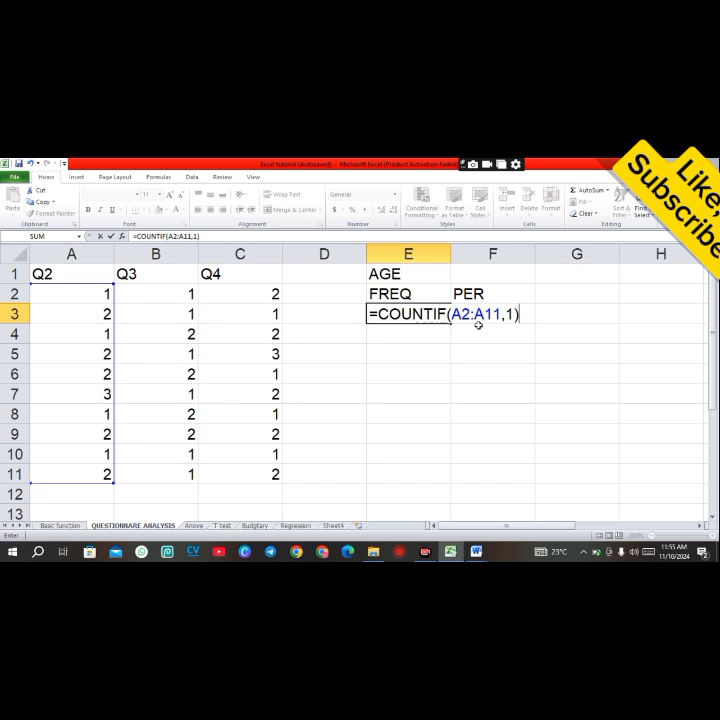
key(Return)
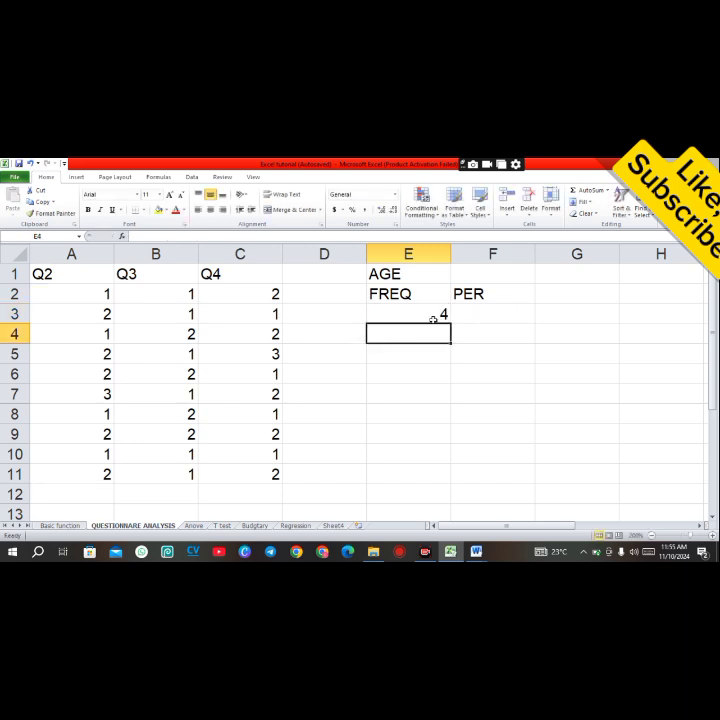
Step: Enter the age group labels 13-15, 15-17 and 20 and above in cells D3 to D5
click(433, 318)
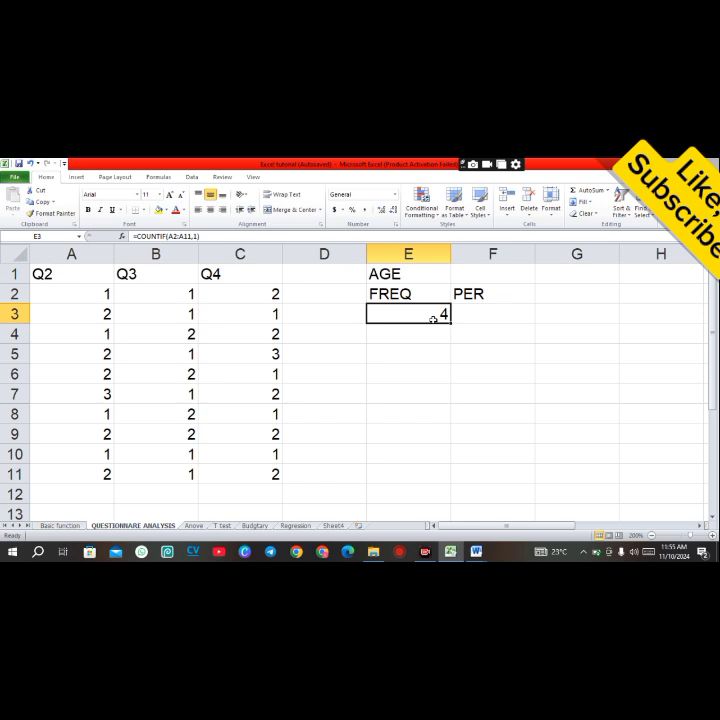
click(319, 318)
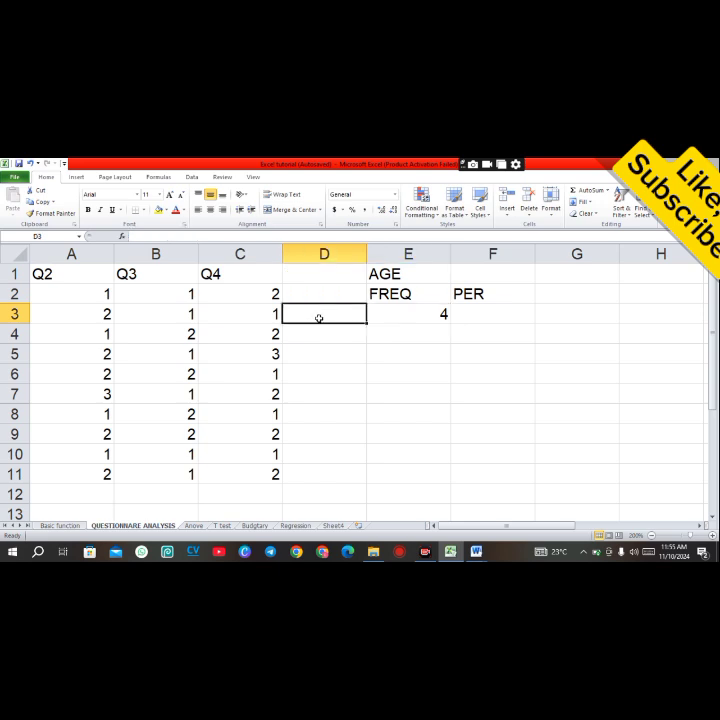
text(13-)
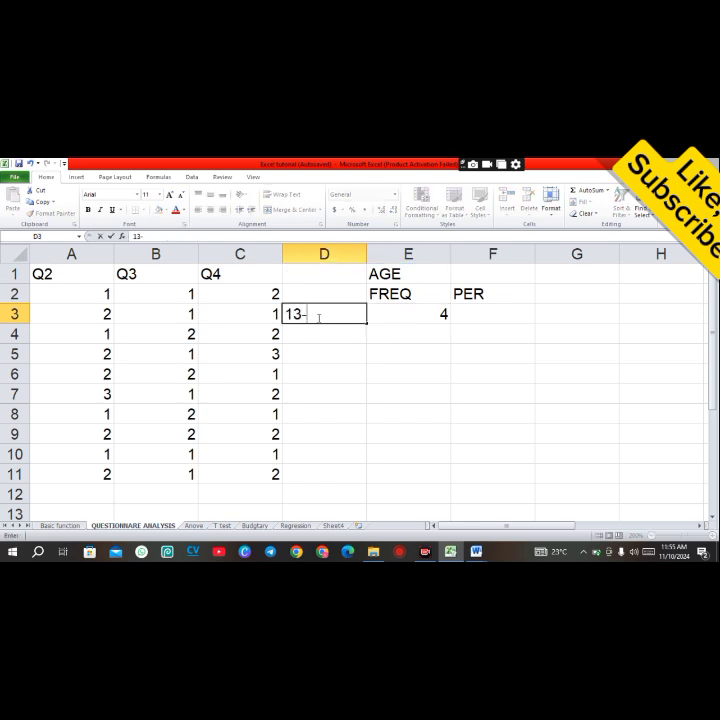
text(15)
key(Return)
text(15)
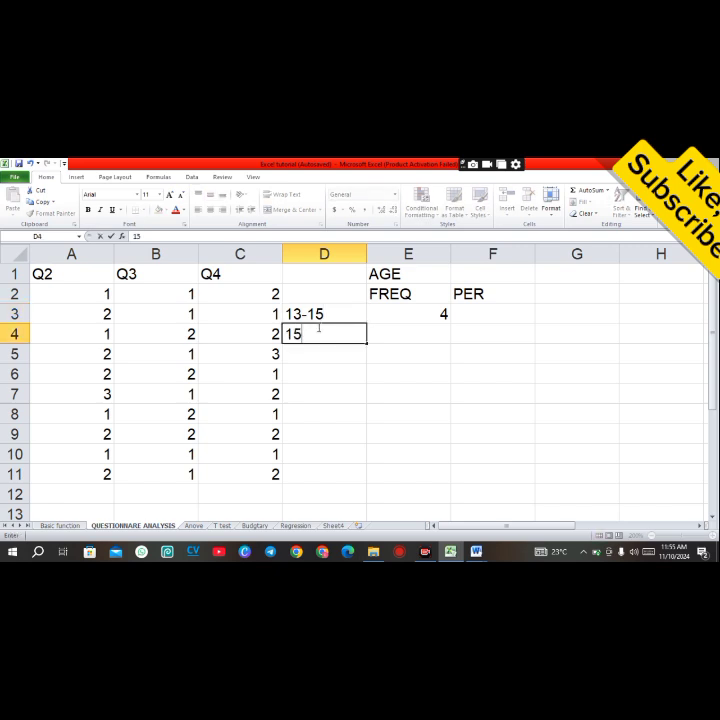
text(-17)
click(319, 355)
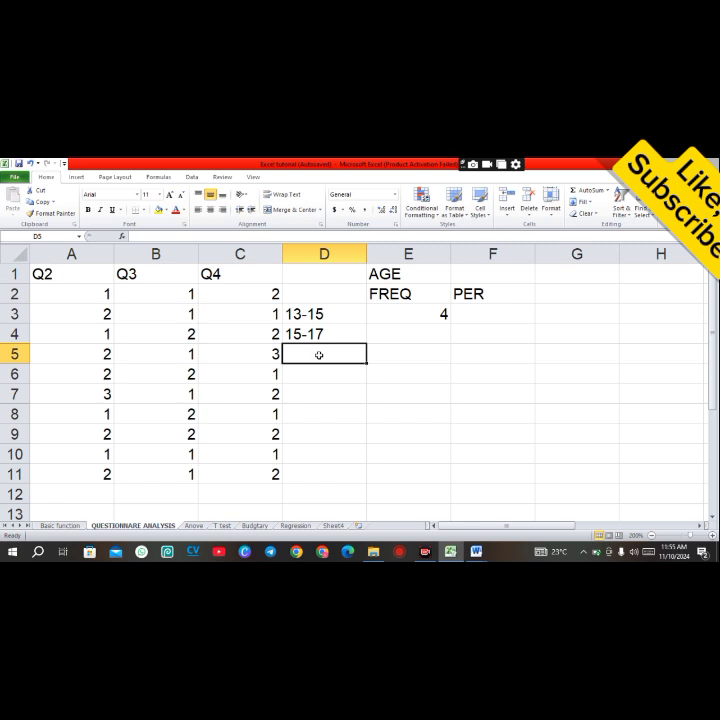
text(20)
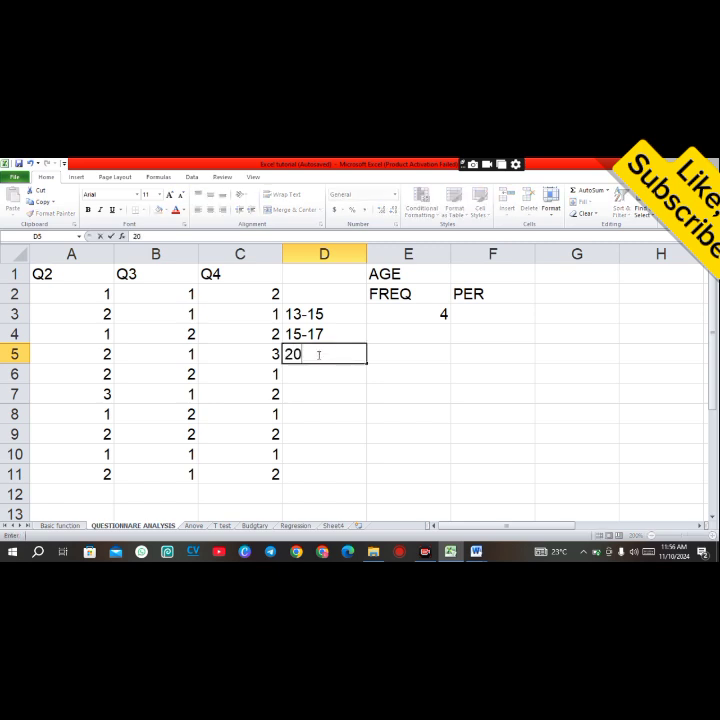
text( and above)
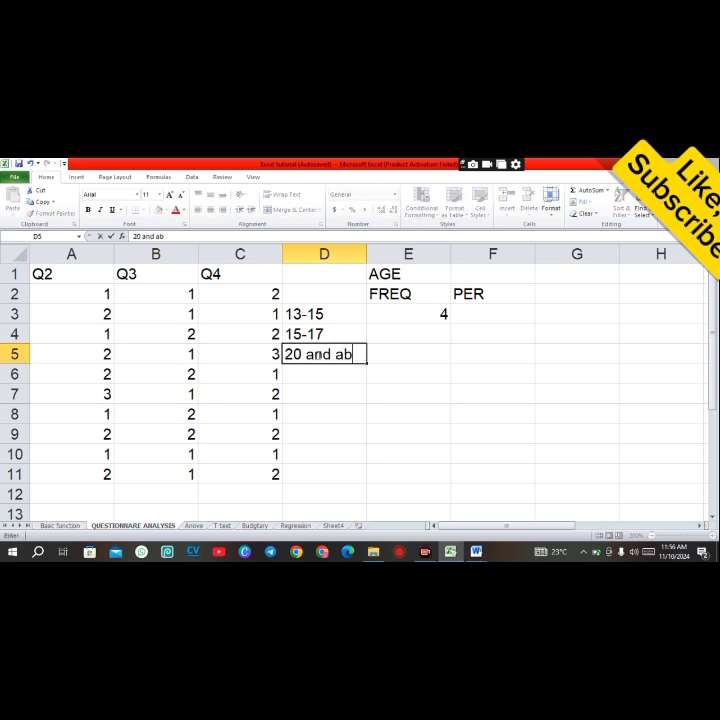
click(368, 385)
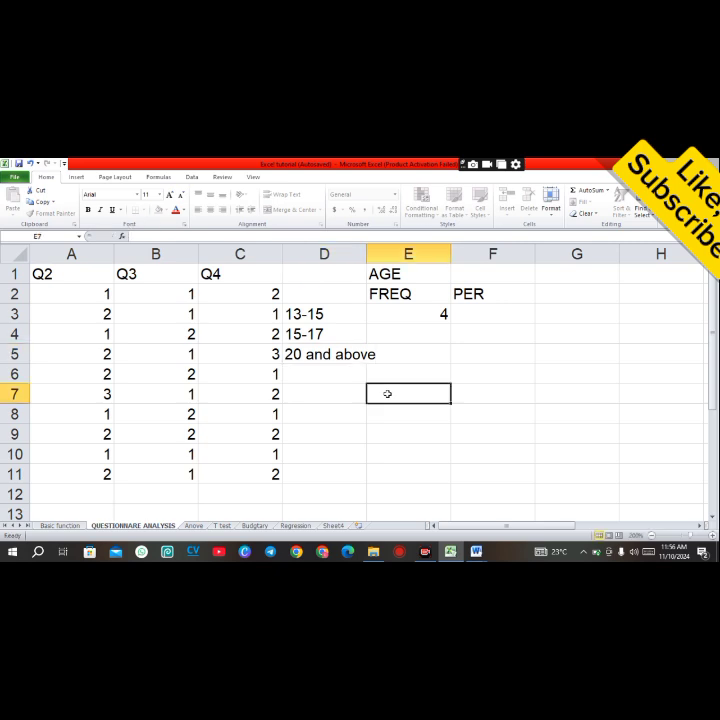
Step: Widen column D to fit the 20 and above label
click(350, 360)
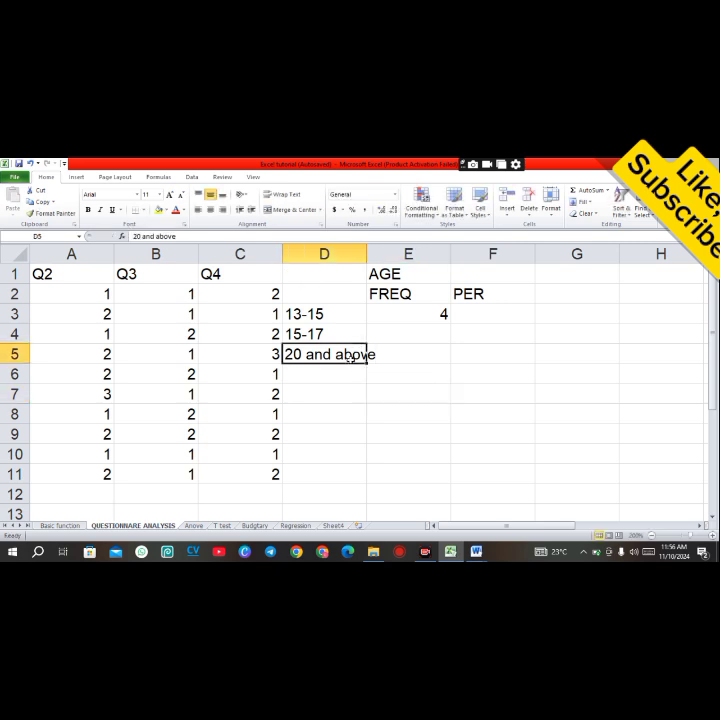
drag(366, 253, 385, 252)
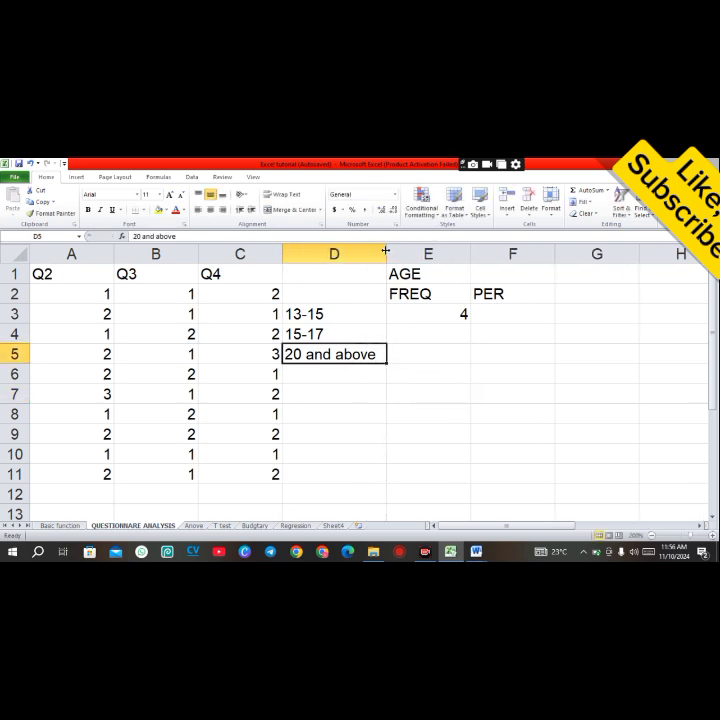
click(443, 347)
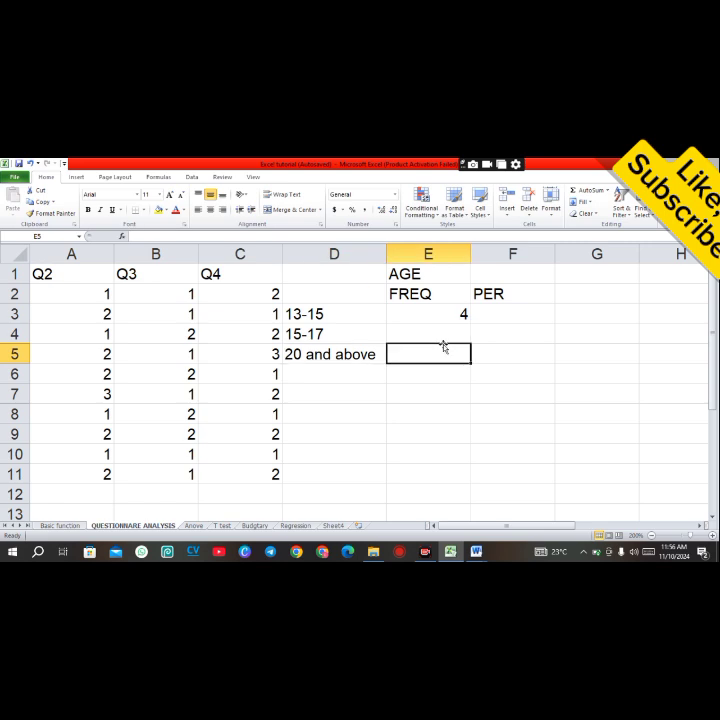
click(431, 328)
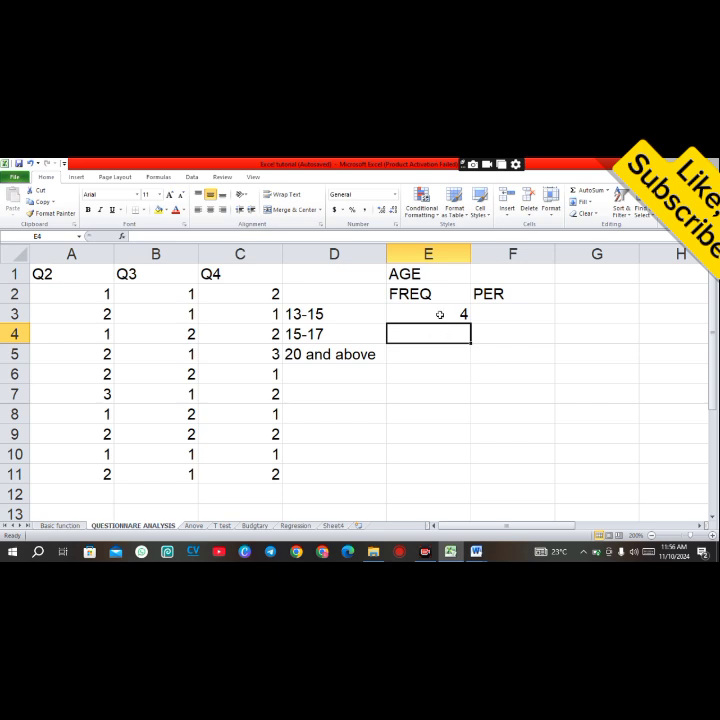
Step: Copy the COUNTIF formula from E3 into E4 and change its criterion to 2
click(439, 314)
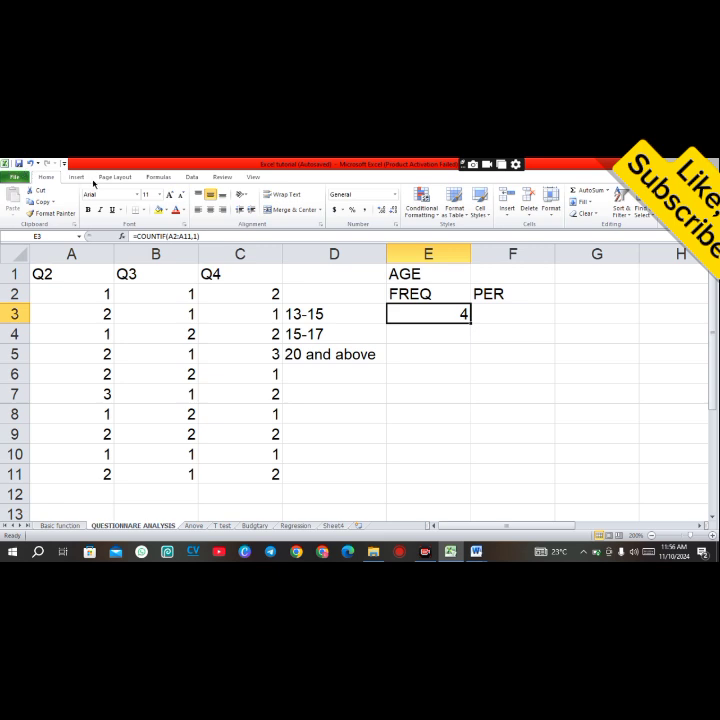
key(ctrl+alt+d)
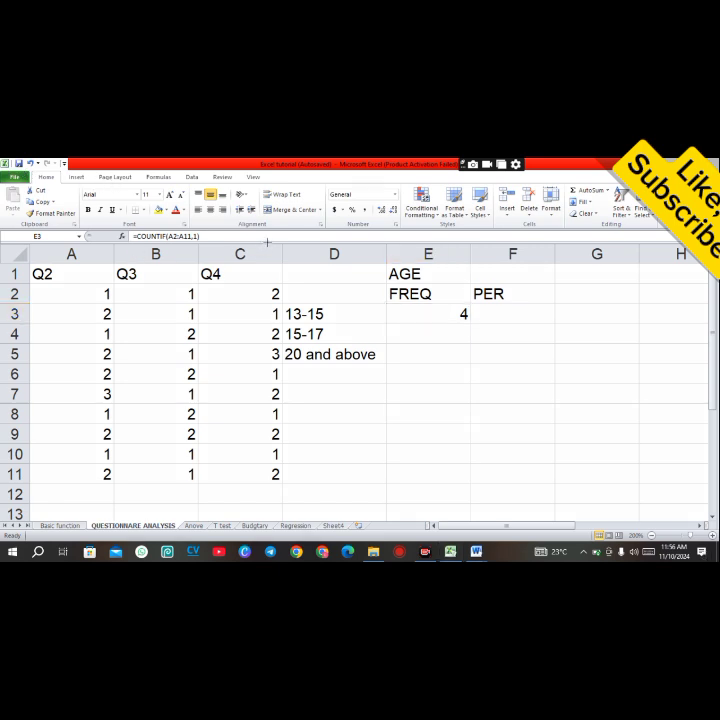
drag(270, 240, 217, 233)
click(180, 236)
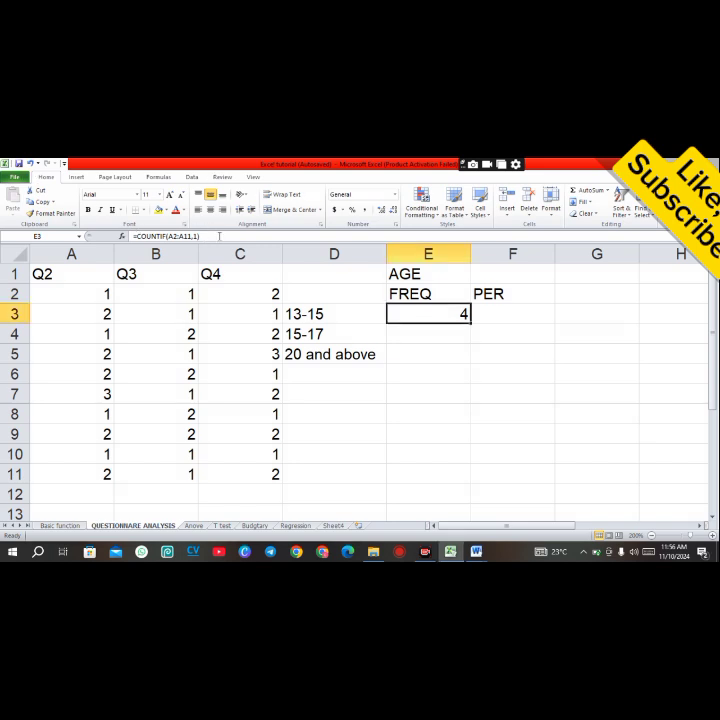
drag(212, 236, 131, 237)
key(ctrl+c)
key(Return)
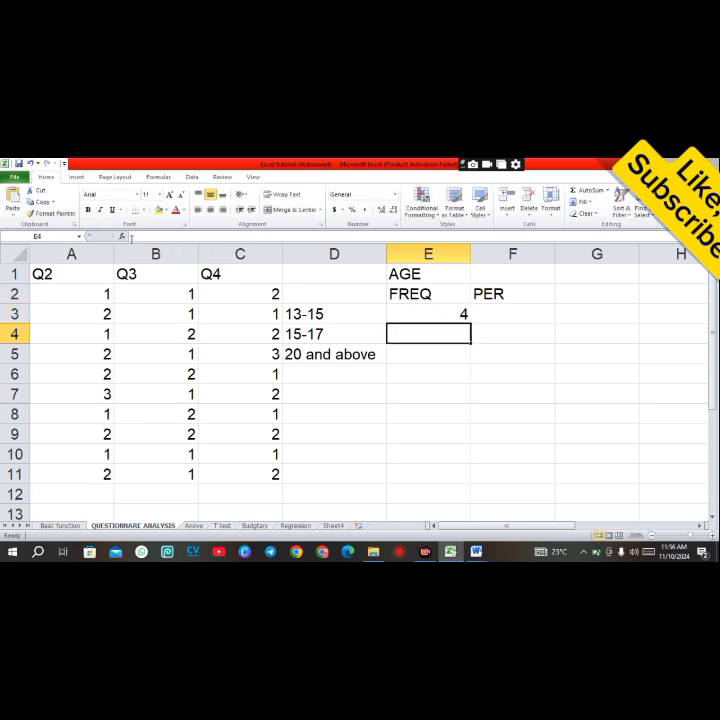
key(ctrl+v)
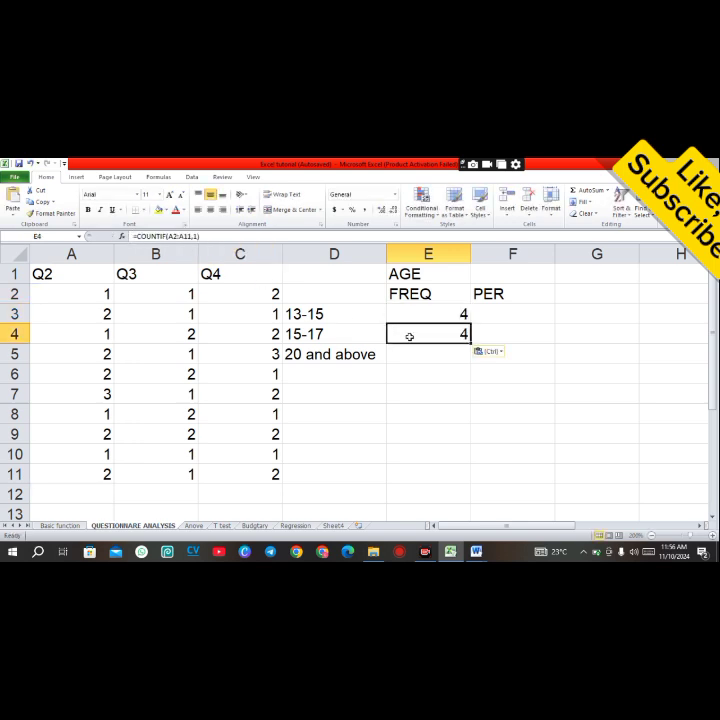
double_click(431, 334)
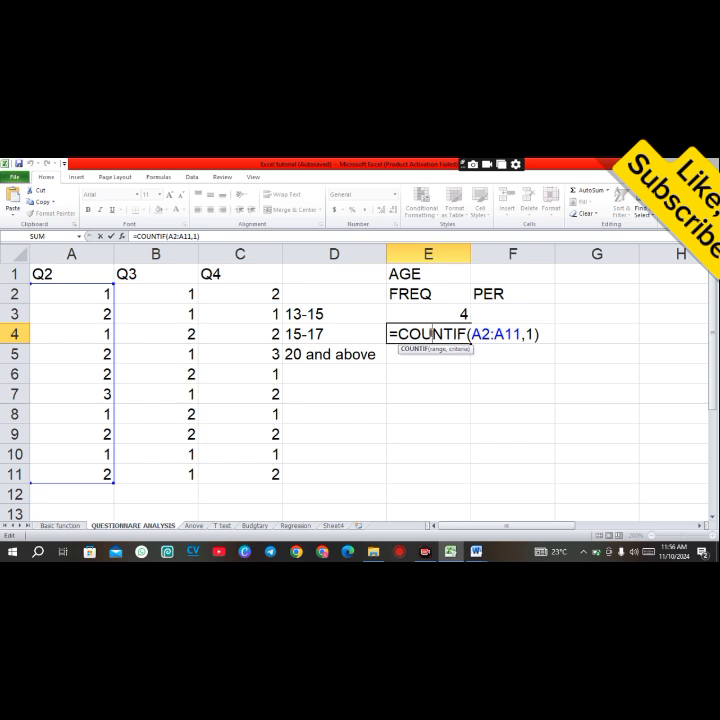
click(528, 334)
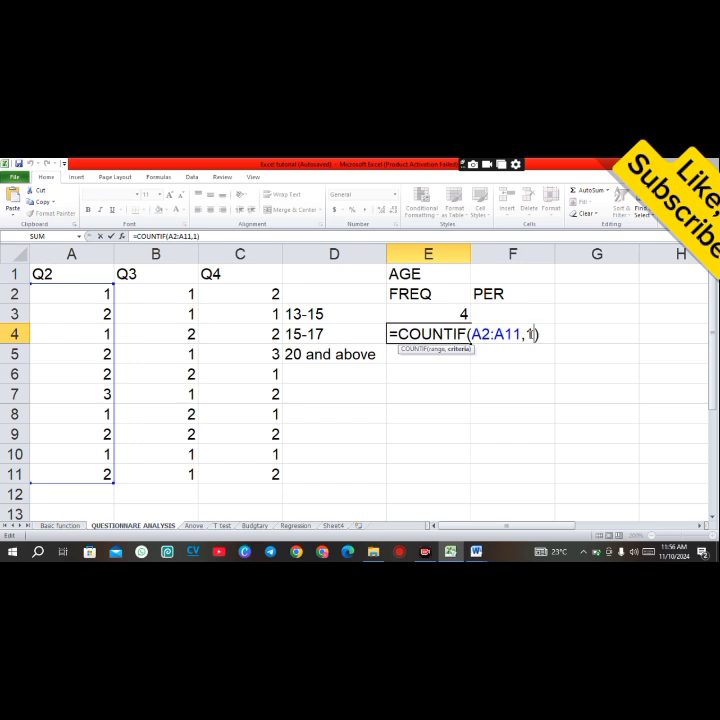
key(BackSpace)
text(2)
key(Return)
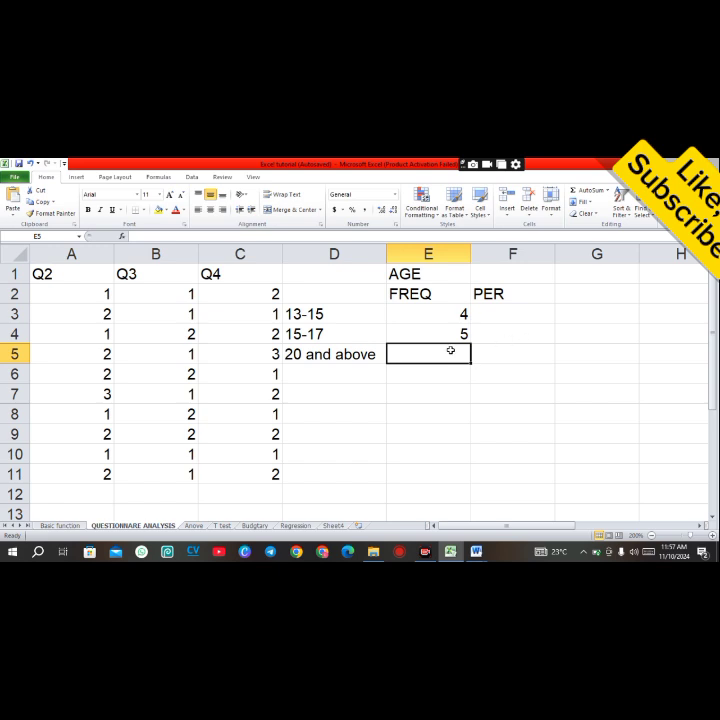
Step: Paste the COUNTIF formula into E5 and change its criterion to 3
key(ctrl+v)
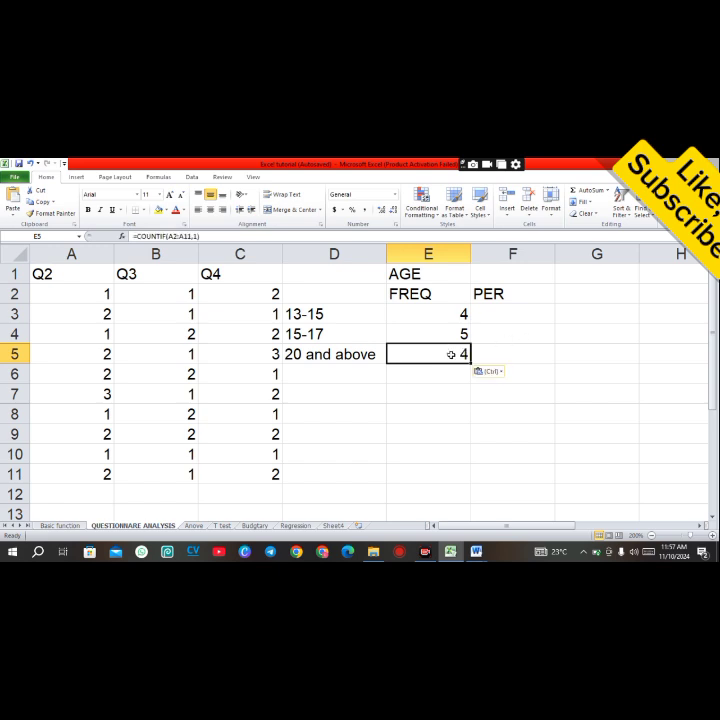
double_click(452, 354)
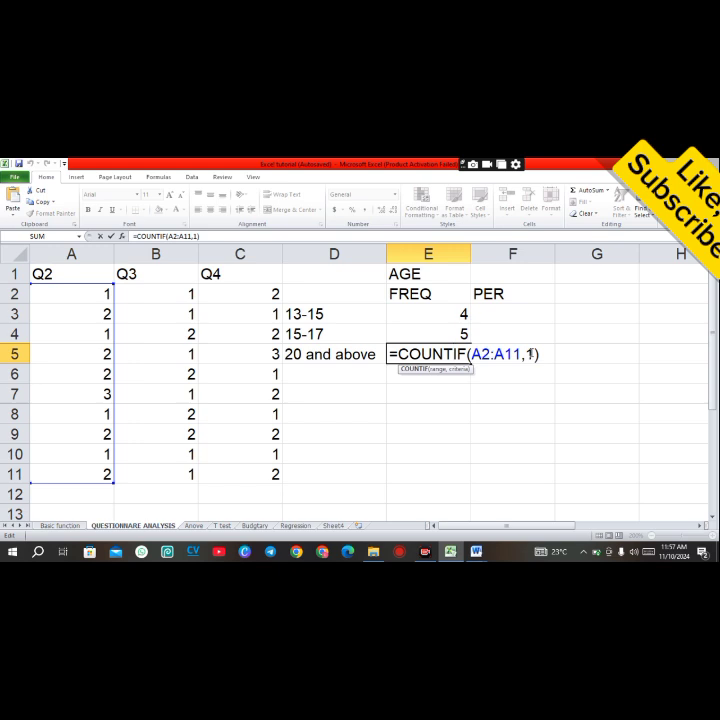
key(BackSpace)
text(3)
key(Return)
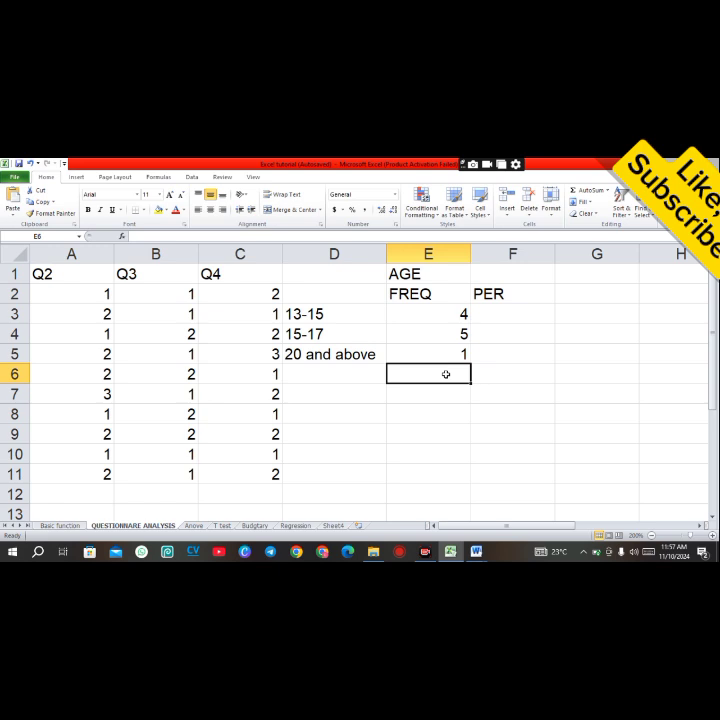
Step: Total the age frequencies in E6 with a SUM formula over E3:E5
text(=su,)
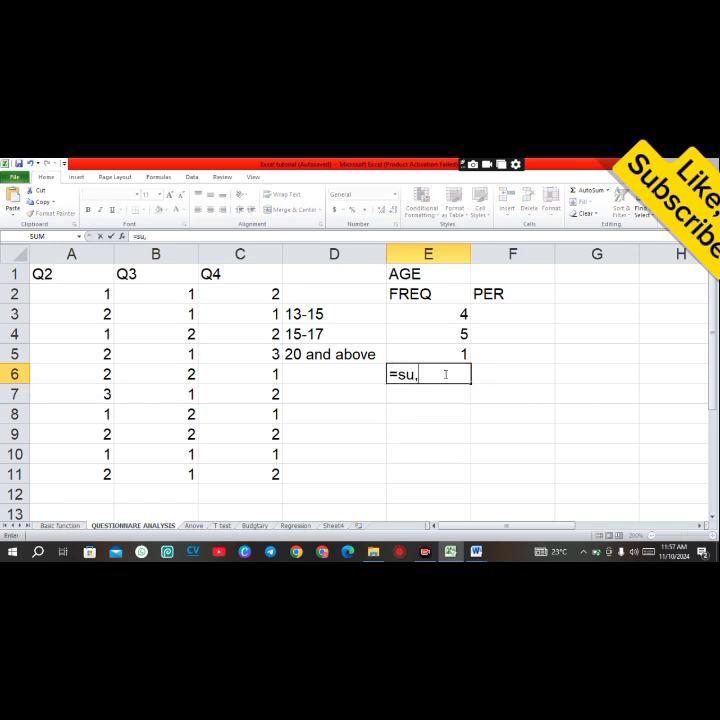
key(BackSpace)
text(m)
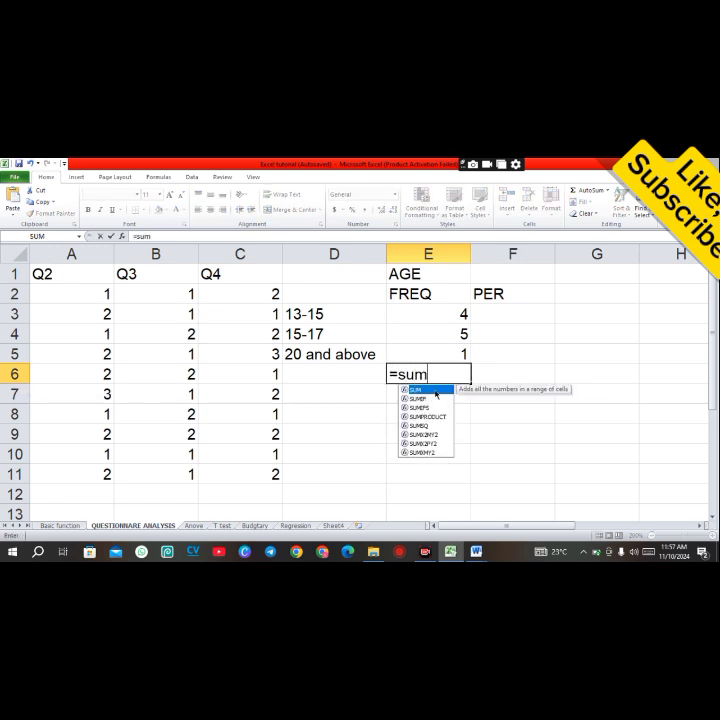
double_click(436, 395)
drag(445, 312, 446, 345)
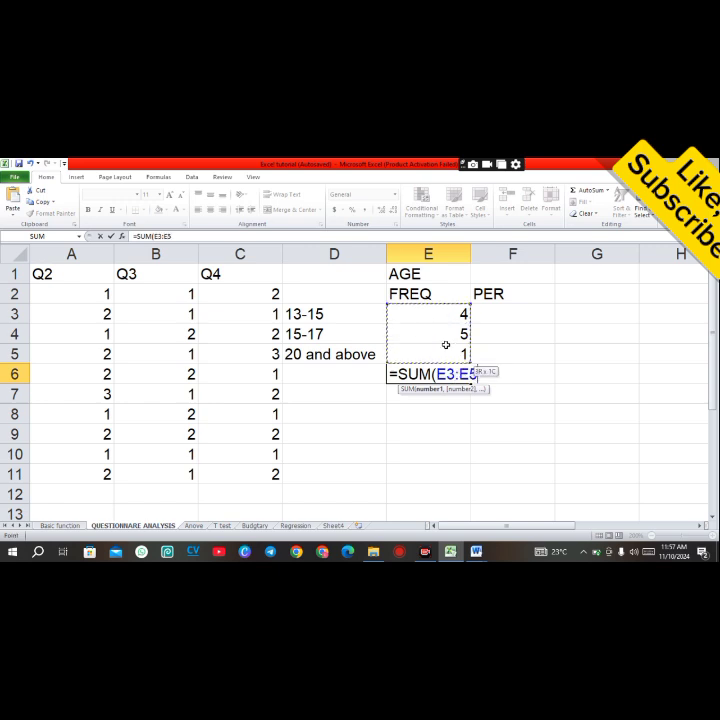
text())
key(Return)
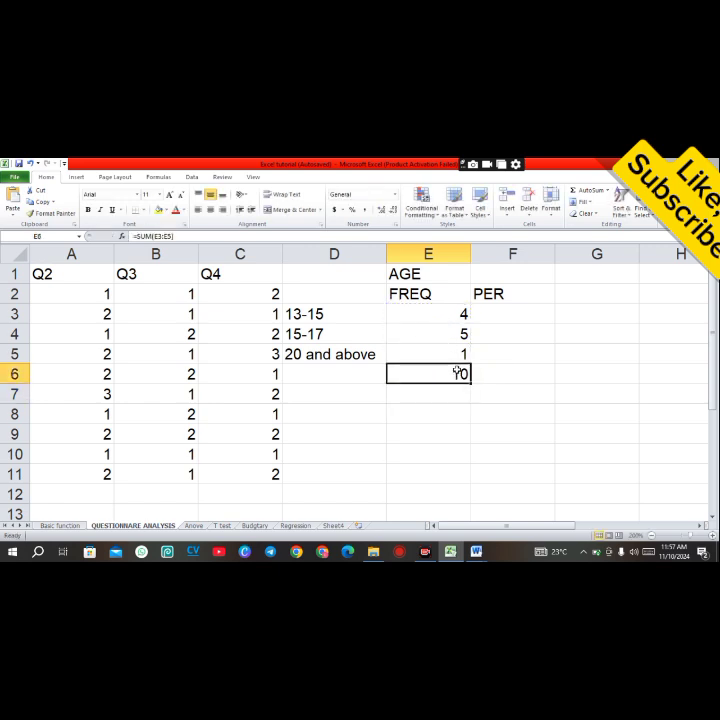
Step: Clear E6 and enter the total 10 as a plain value
click(460, 411)
click(457, 373)
key(BackSpace)
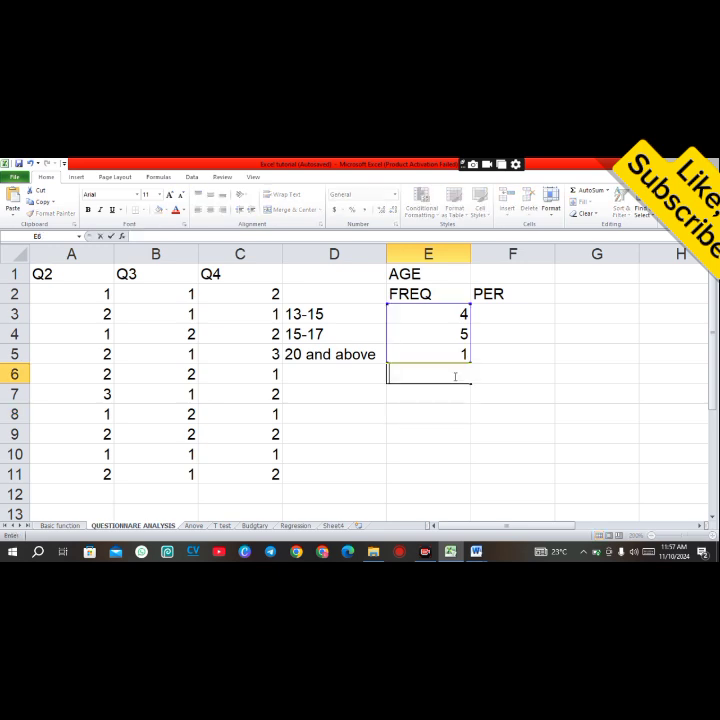
click(413, 431)
click(446, 370)
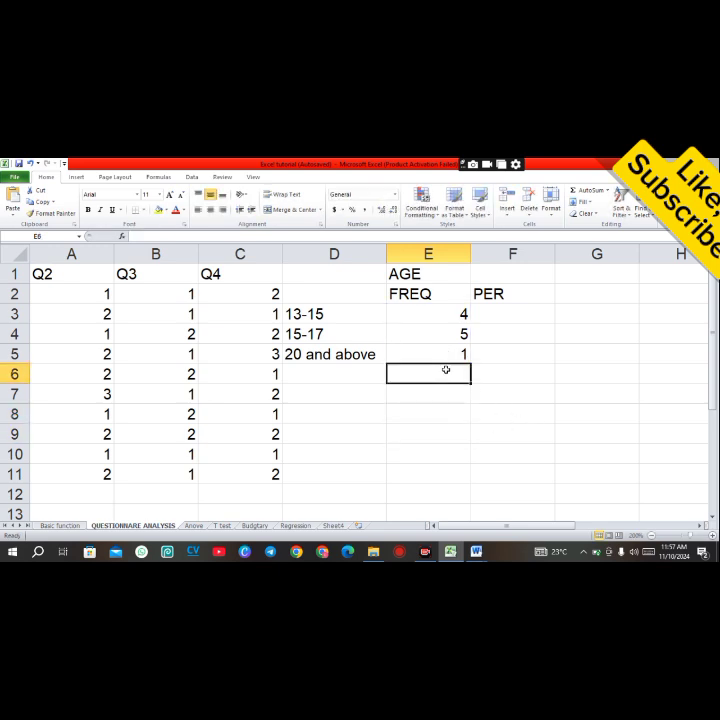
text(10)
click(456, 392)
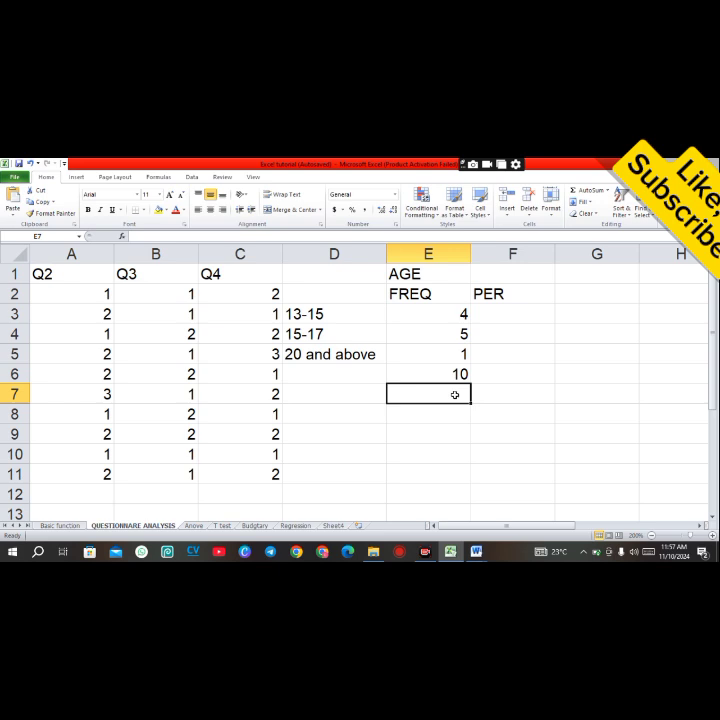
Step: Enter a percentage formula in F3 dividing E3 by E6 and multiplying by 100
click(503, 313)
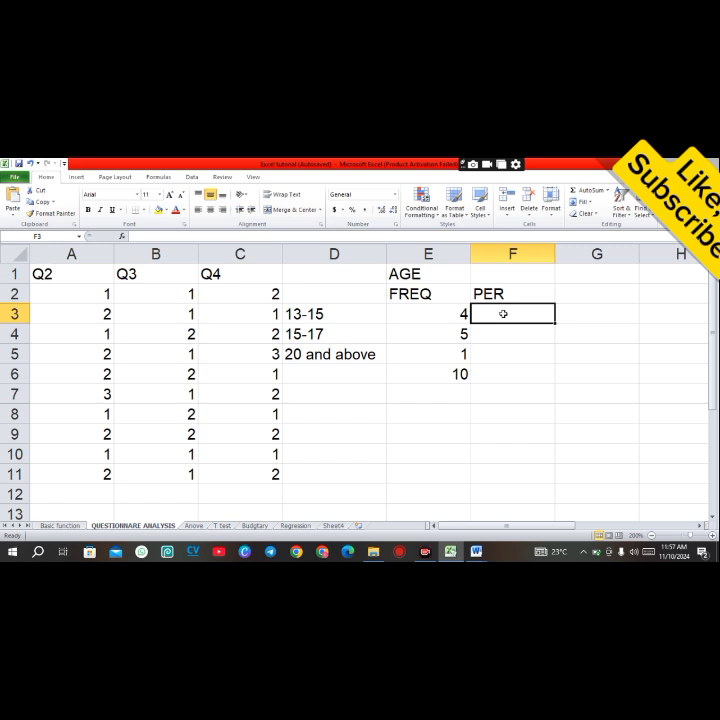
text(=)
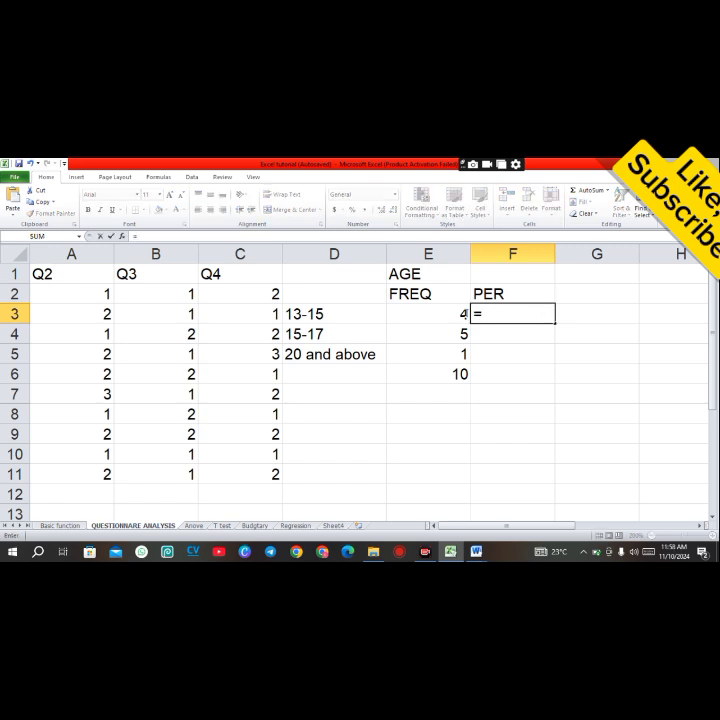
click(436, 313)
text(/)
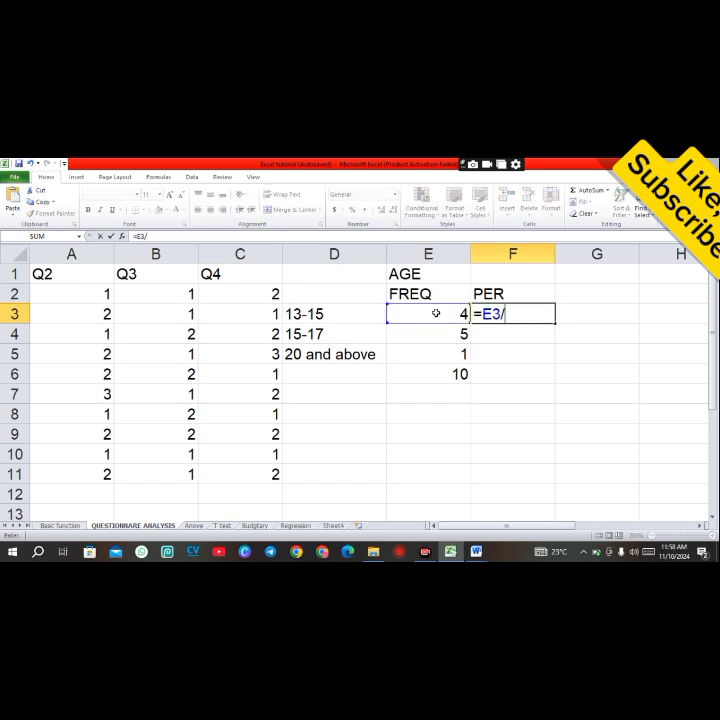
click(452, 372)
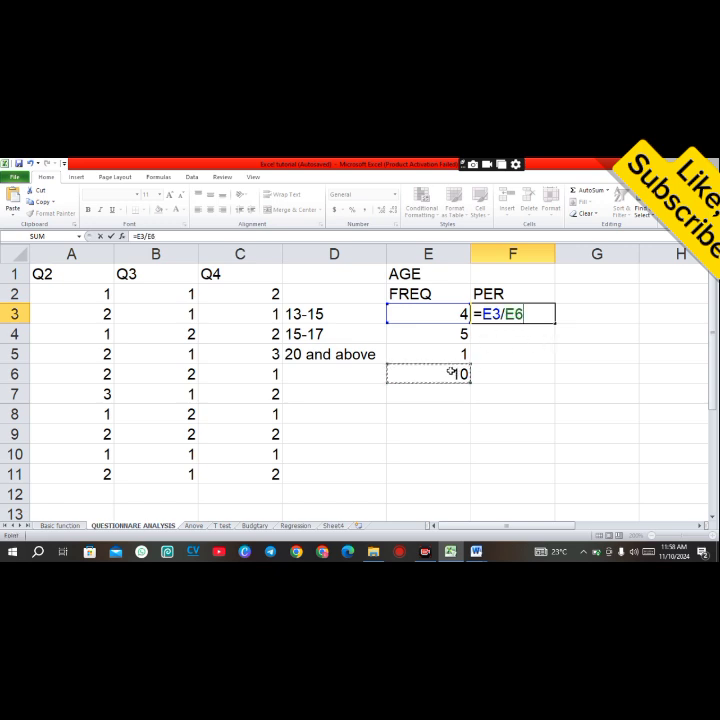
text(*100)
key(Return)
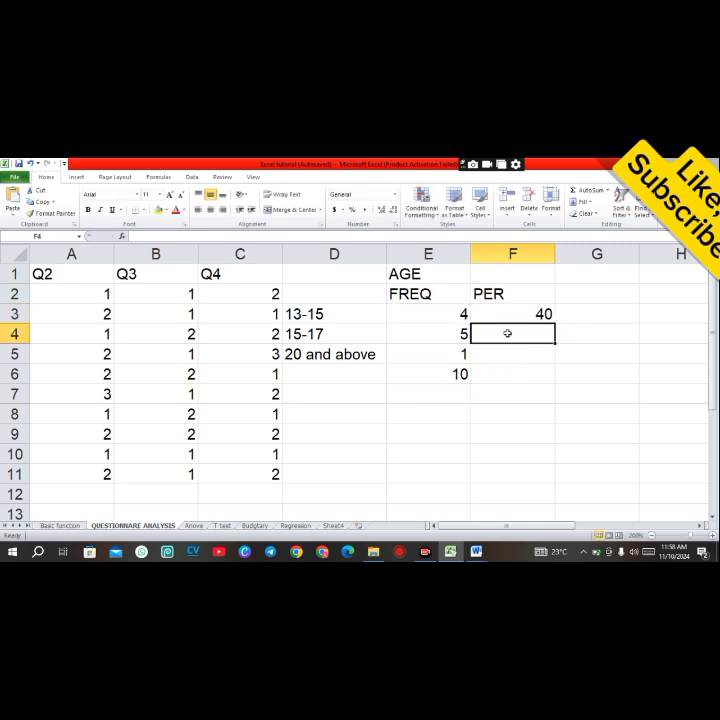
Step: Fill the percentage formula down to F5 and change F4's divisor to 10
click(507, 315)
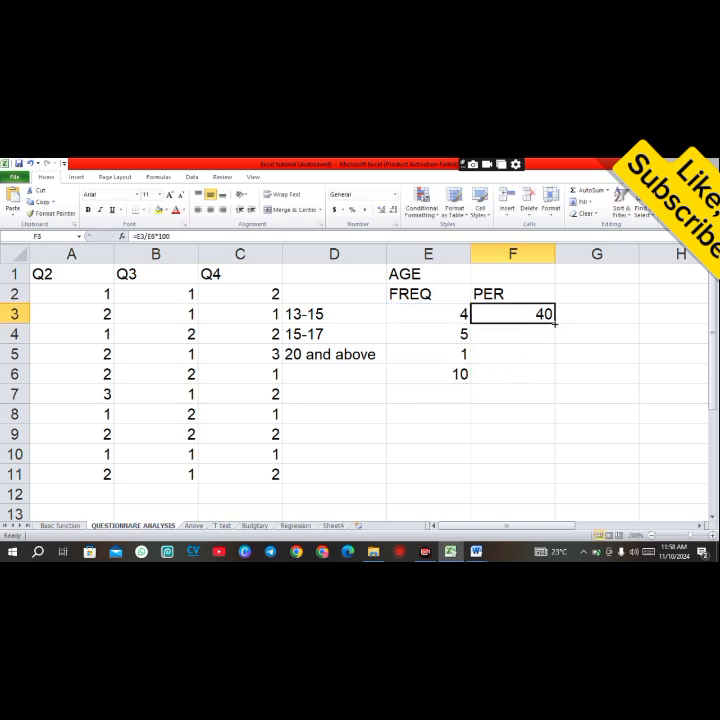
drag(555, 323, 556, 362)
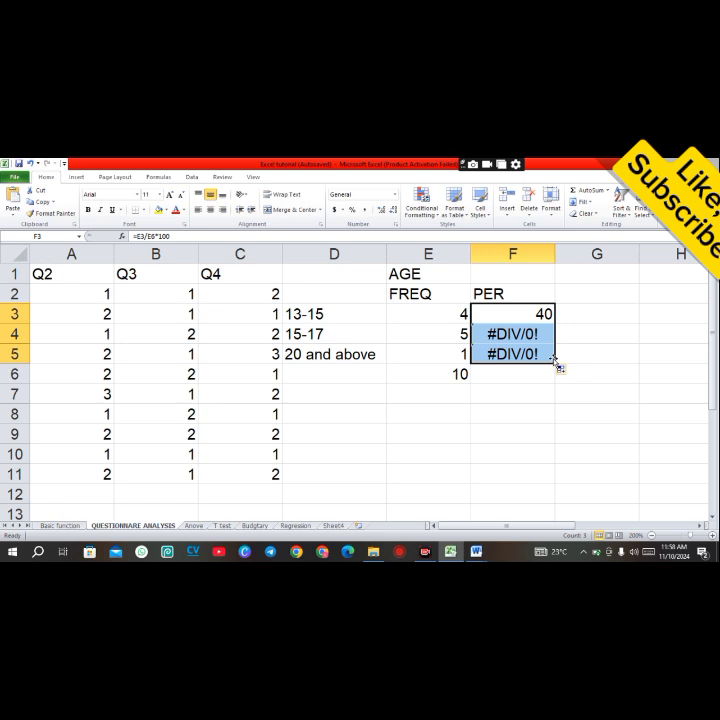
click(476, 334)
double_click(476, 334)
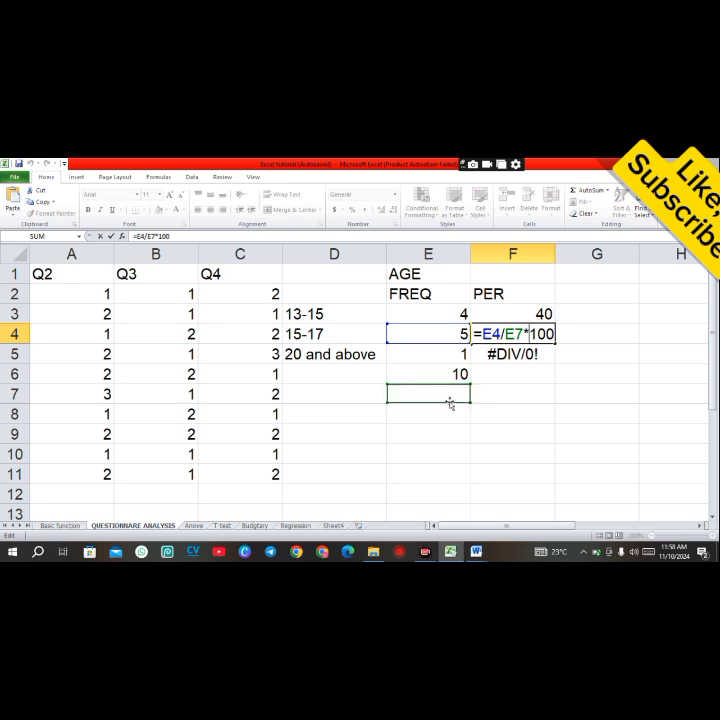
click(521, 333)
key(BackSpace)
key(BackSpace)
text(1)
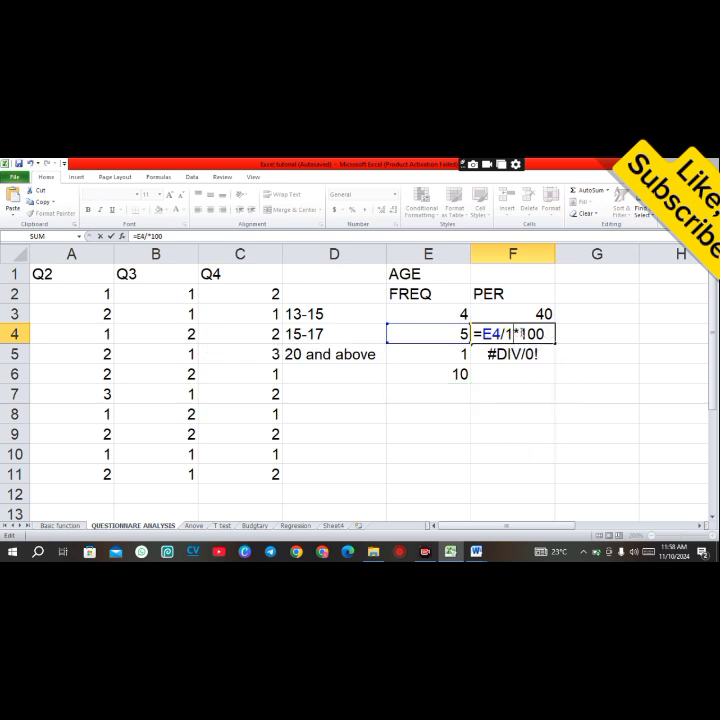
text(0)
key(Return)
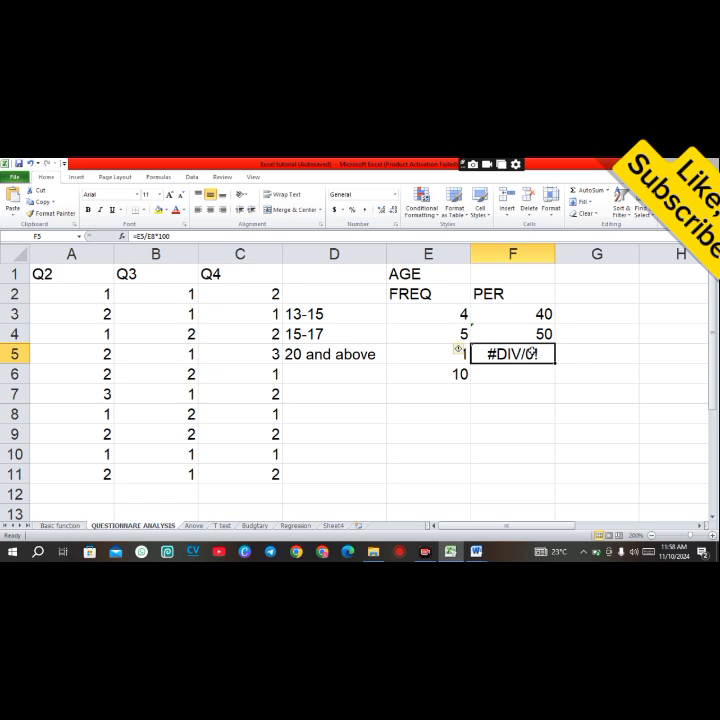
Step: Change the divisor in F5's percentage formula to 10
double_click(537, 354)
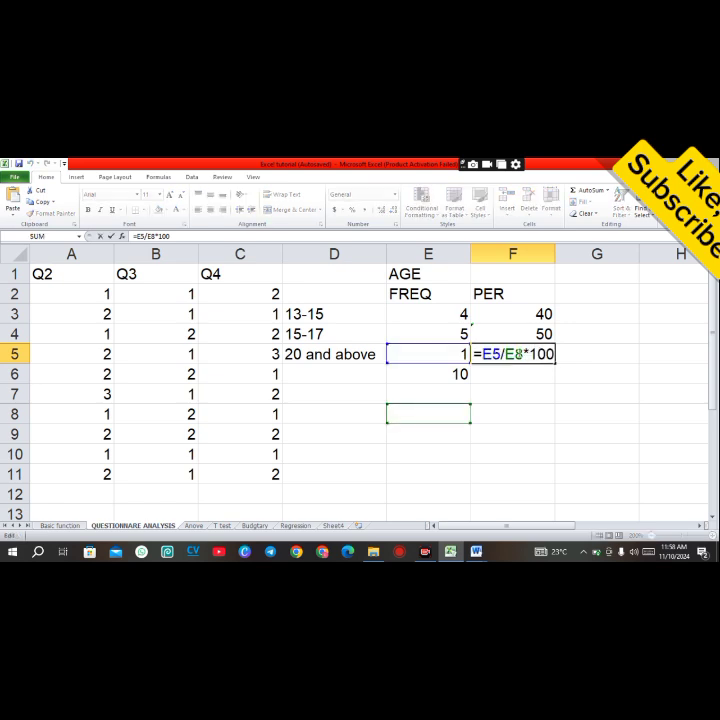
key(BackSpace)
key(BackSpace)
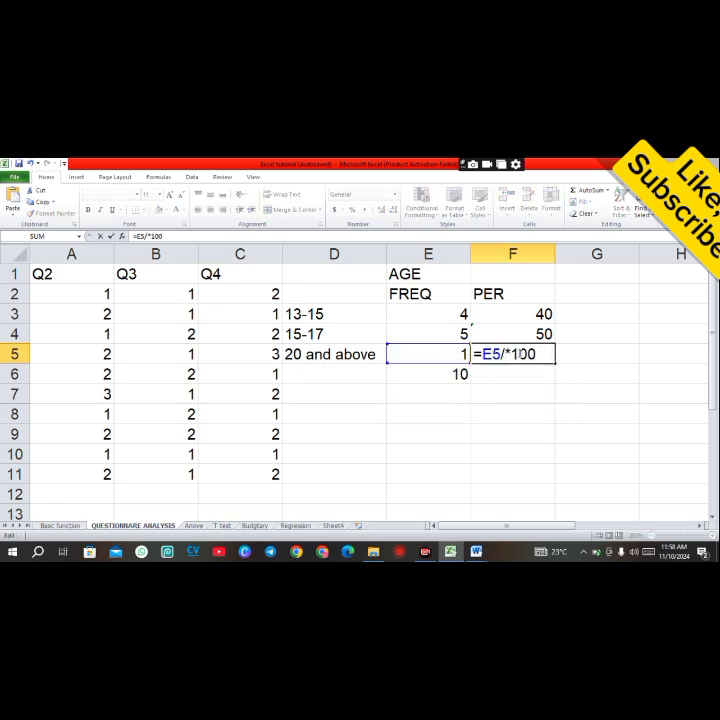
text(10)
key(Return)
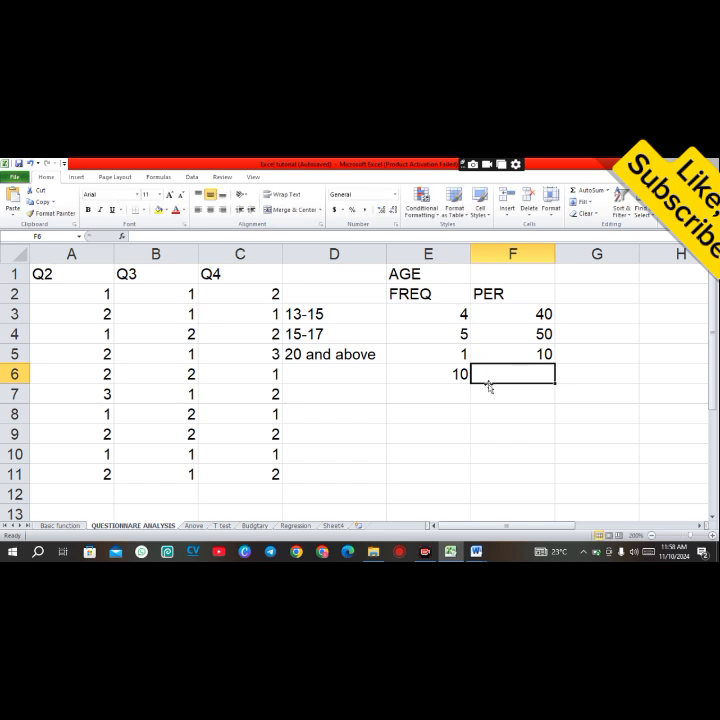
Step: Total the percentages in F6 with a SUM formula over F3:F5
text(=)
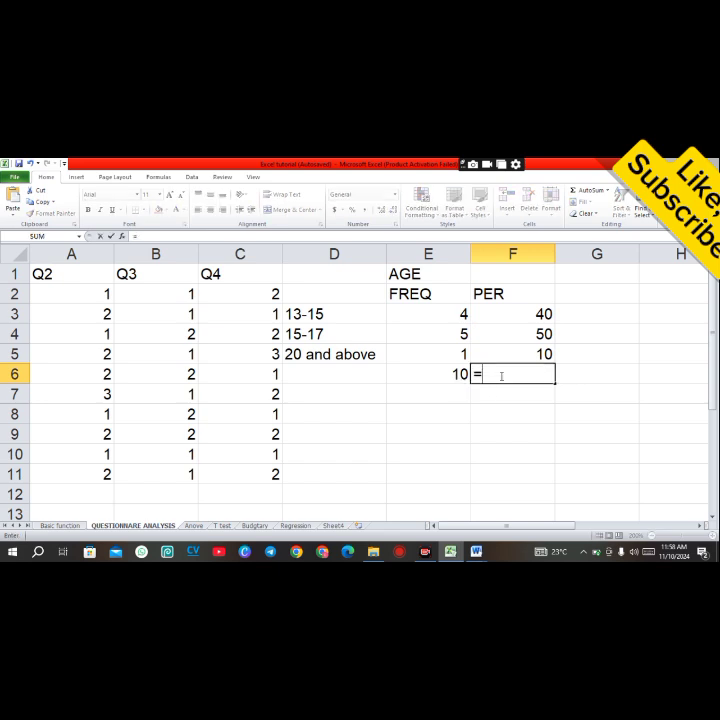
text(sum)
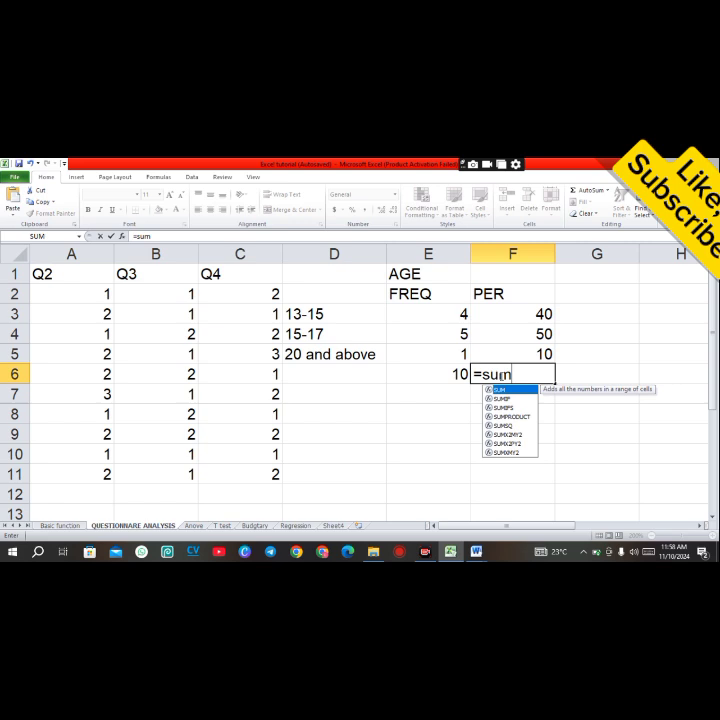
double_click(503, 389)
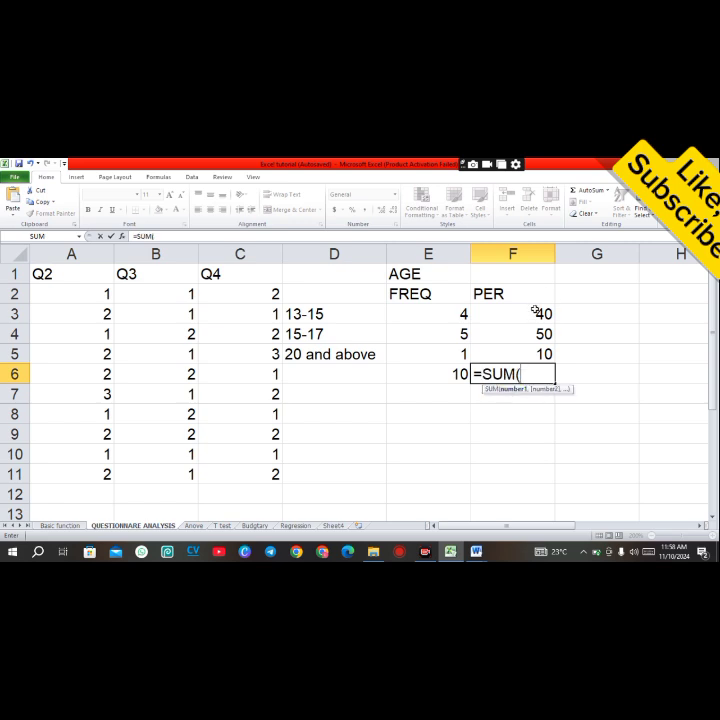
drag(538, 313, 540, 353)
key(Return)
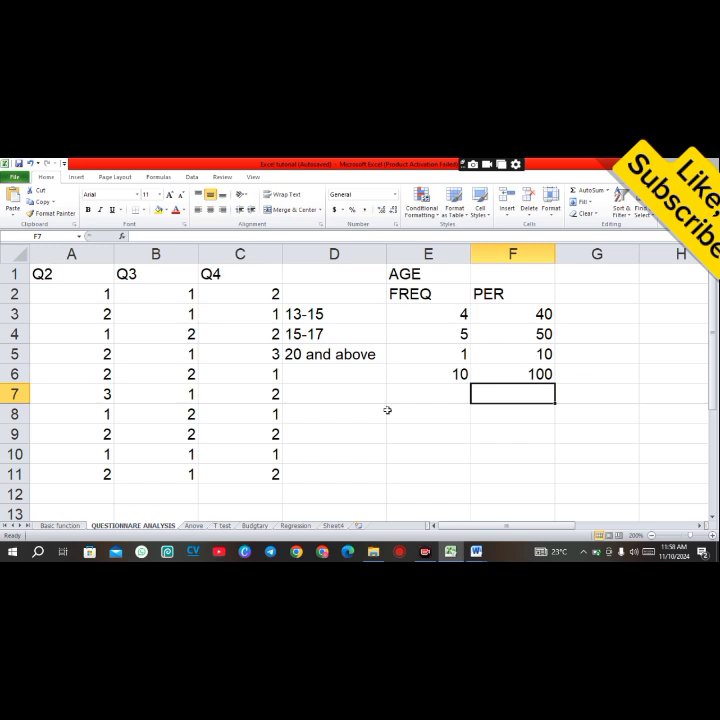
Step: Enter the SEX heading in E8 and the labels M and F in D9 and D10
click(418, 415)
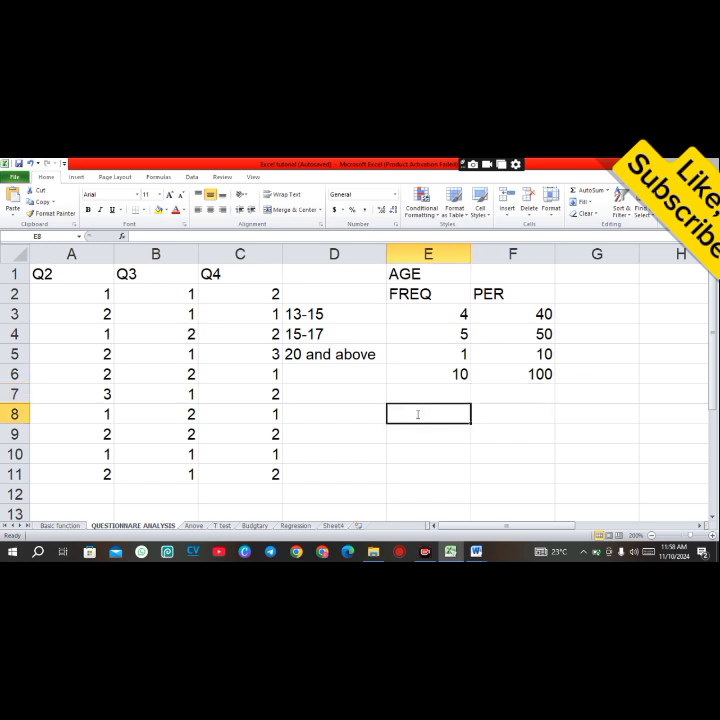
text(SEX)
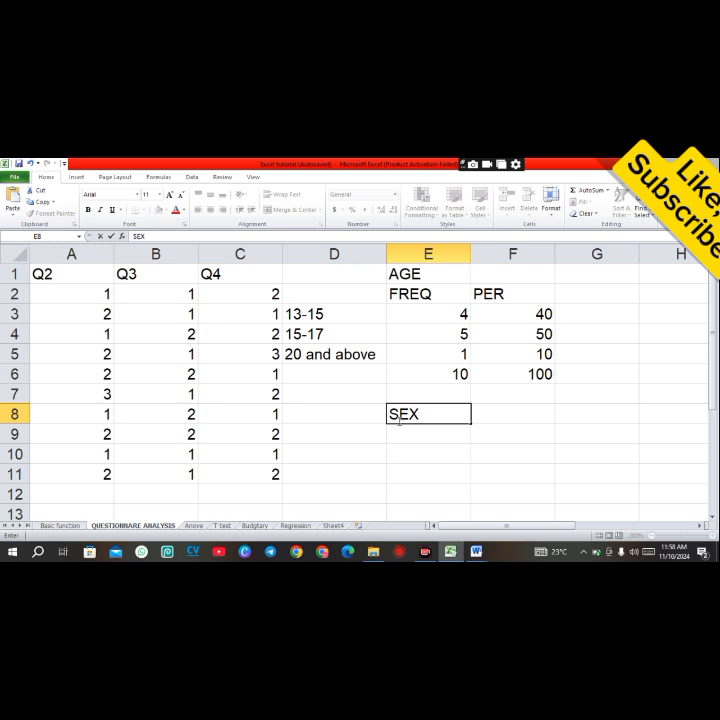
click(363, 433)
text(M)
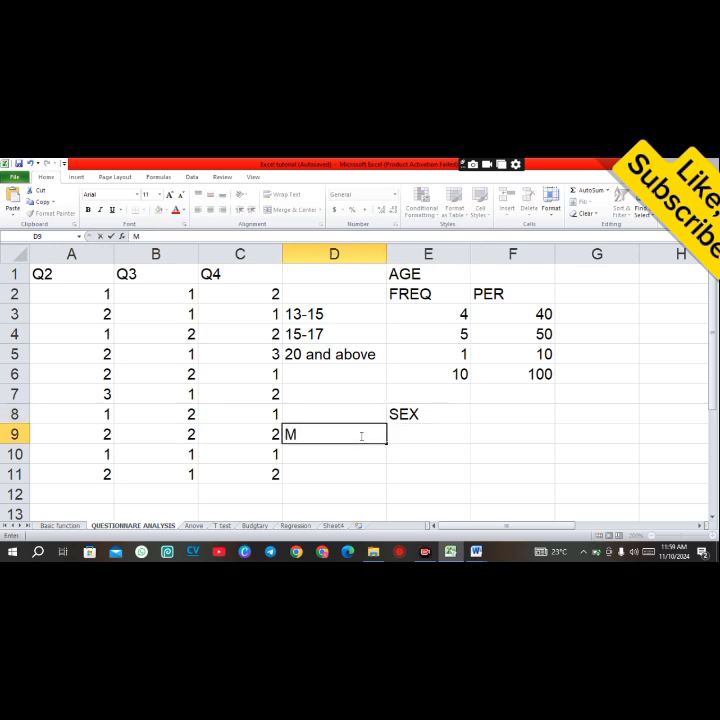
click(352, 456)
text(F)
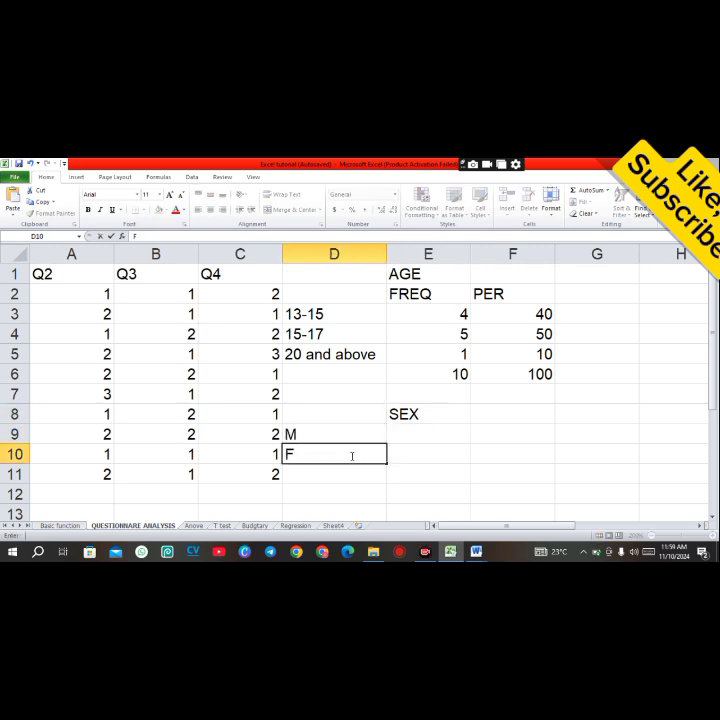
Step: Count the male responses in E9 with =COUNTIF(B2:B11,1)
click(419, 435)
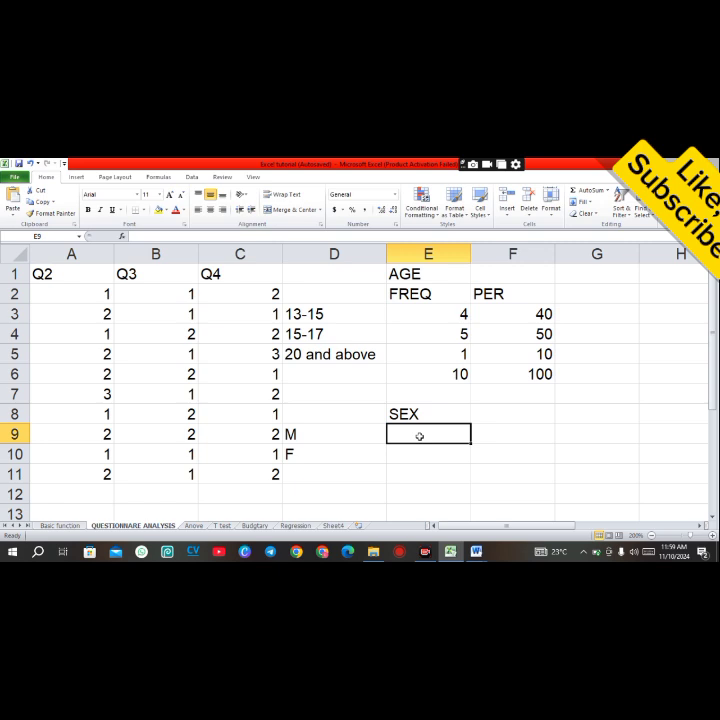
text(=)
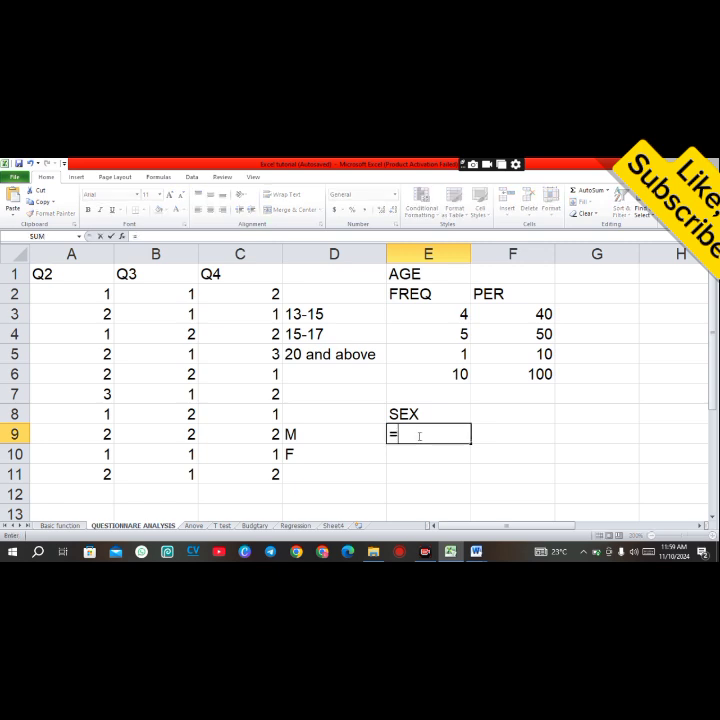
text(COU)
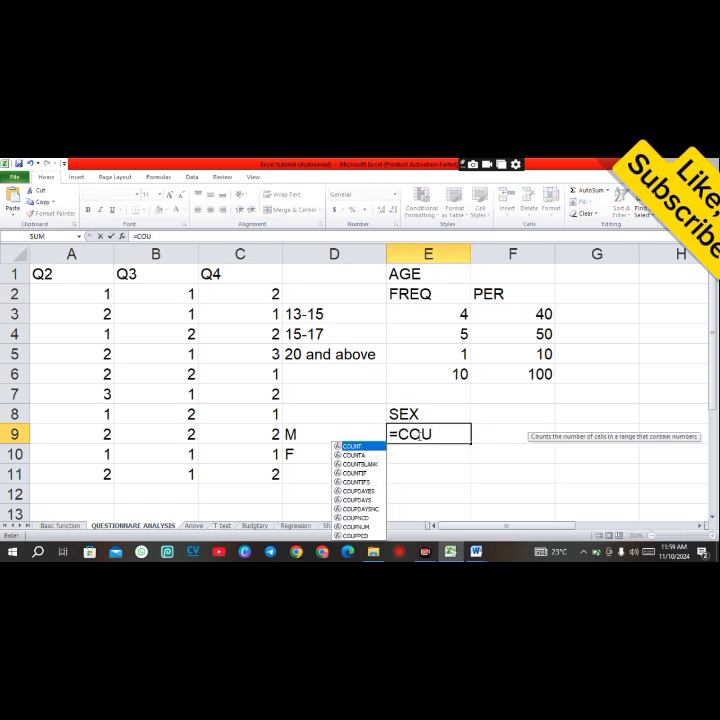
double_click(348, 472)
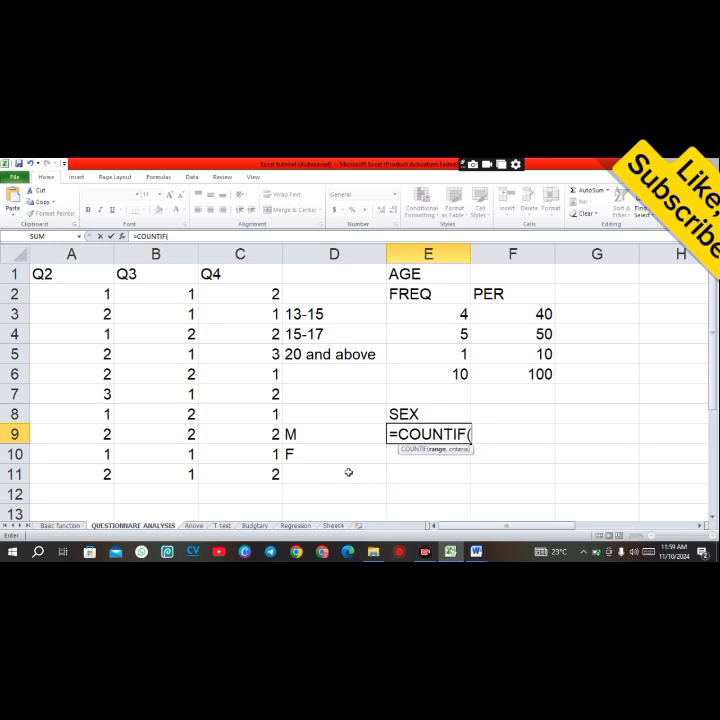
drag(177, 298, 189, 469)
text(,)
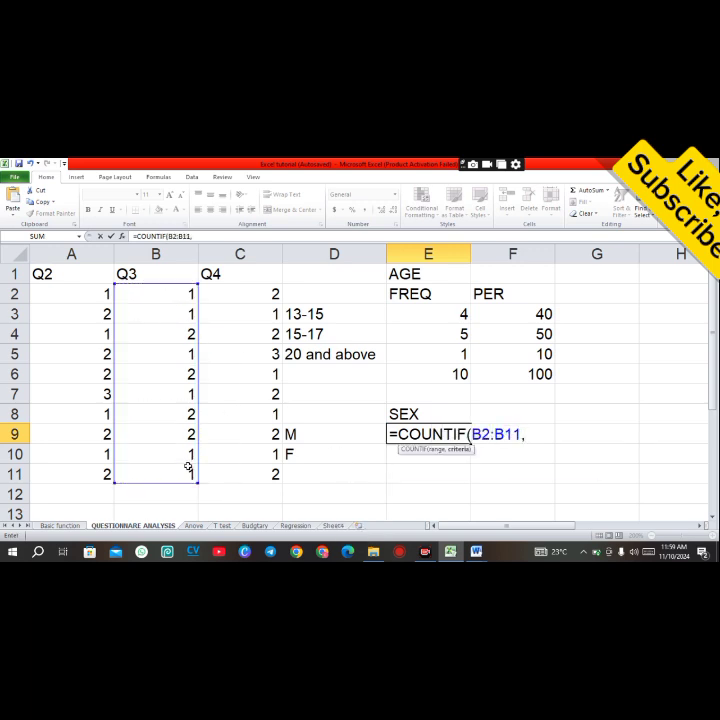
text(1))
key(Return)
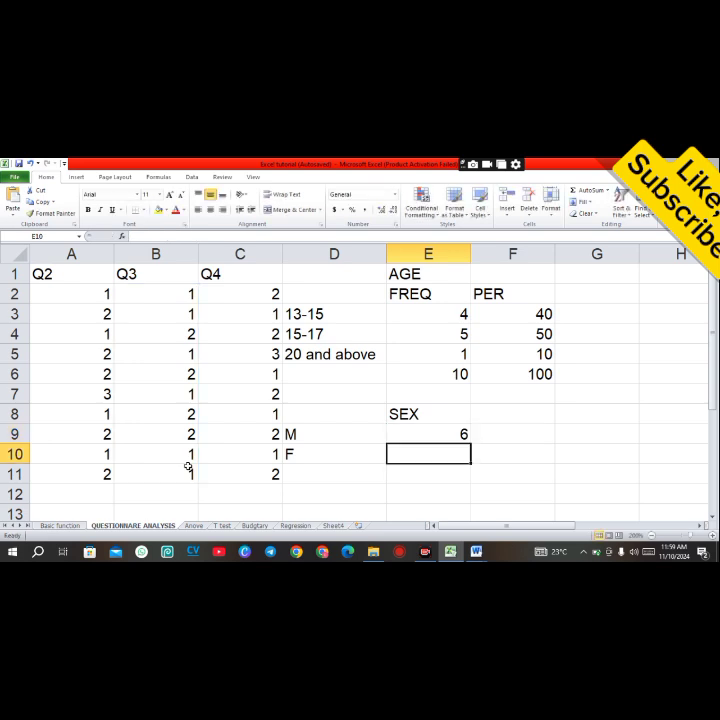
Step: Copy the count formula into E10 and edit it to =COUNTIF(B2:B11,2) for the female responses
click(430, 435)
drag(468, 444, 470, 459)
double_click(460, 454)
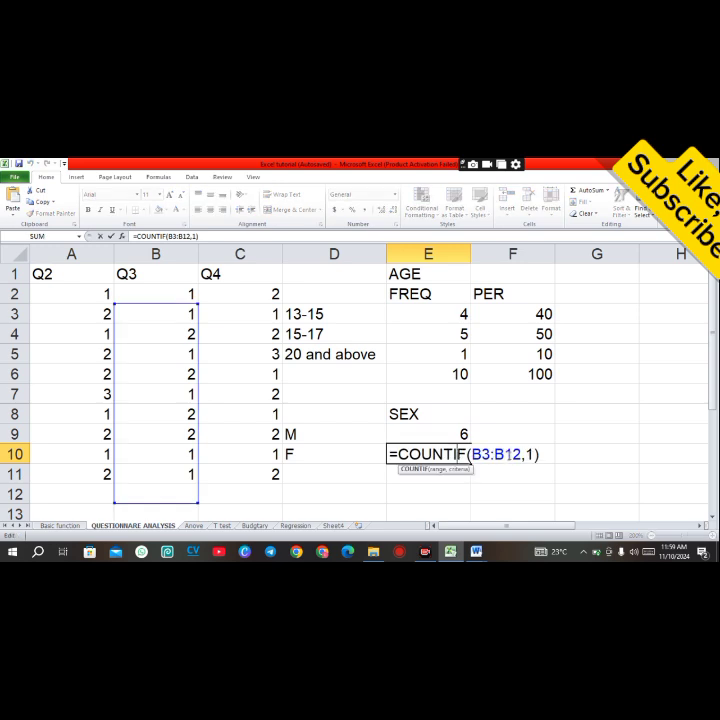
click(535, 455)
key(BackSpace)
text(1)
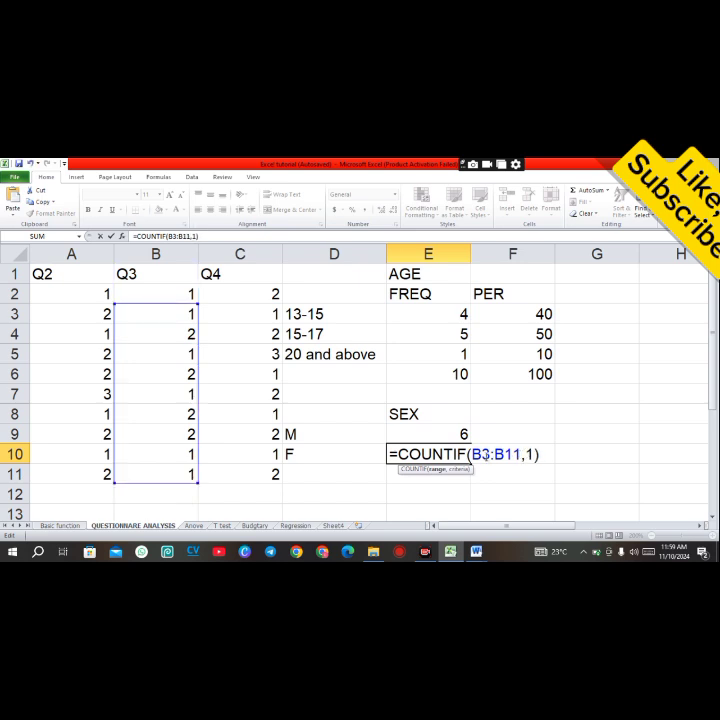
click(488, 455)
key(BackSpace)
text(2)
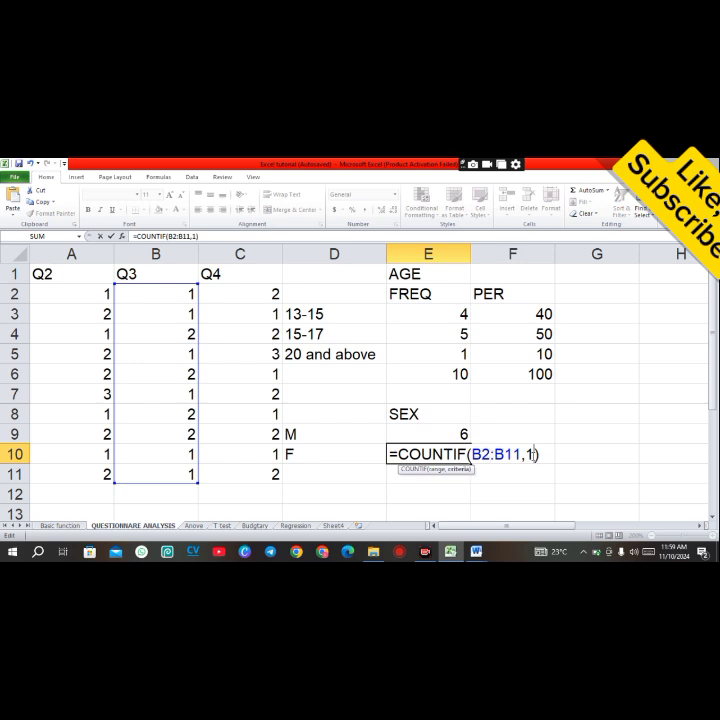
key(BackSpace)
text(2)
key(Return)
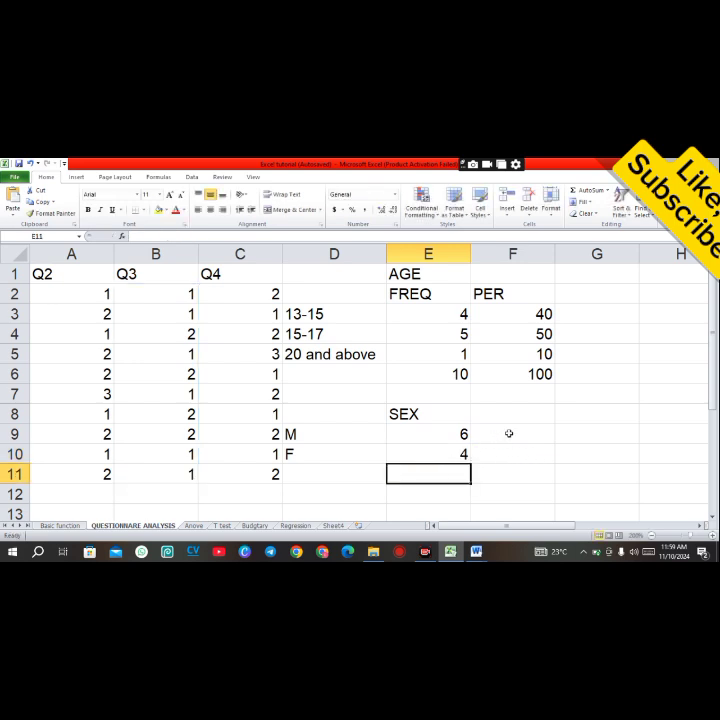
Step: Calculate the male percentage in F9 with the formula =E9/10*100
click(509, 433)
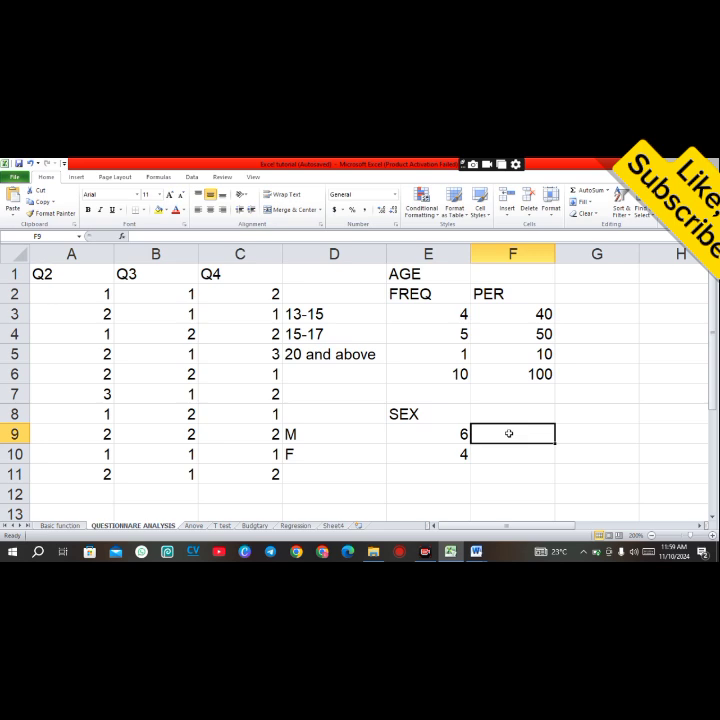
text(=)
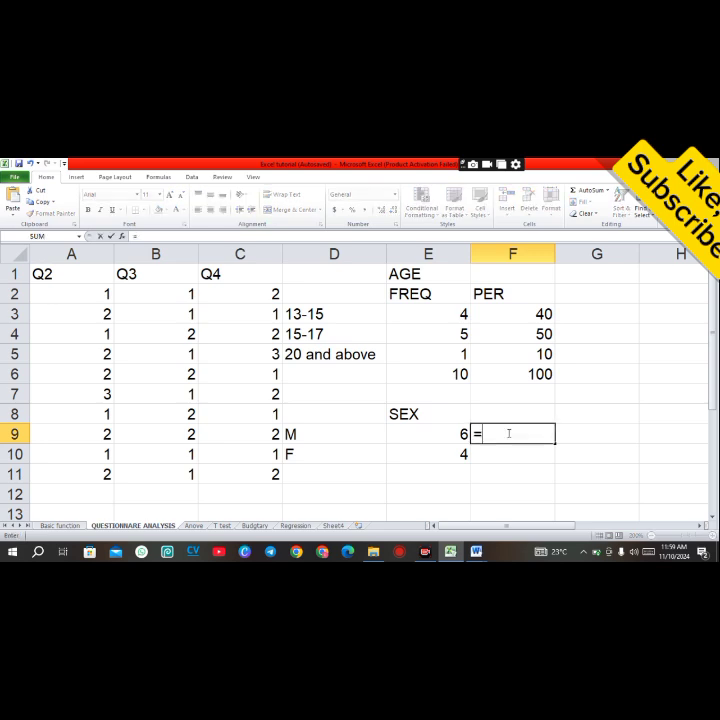
click(450, 435)
text(/10)
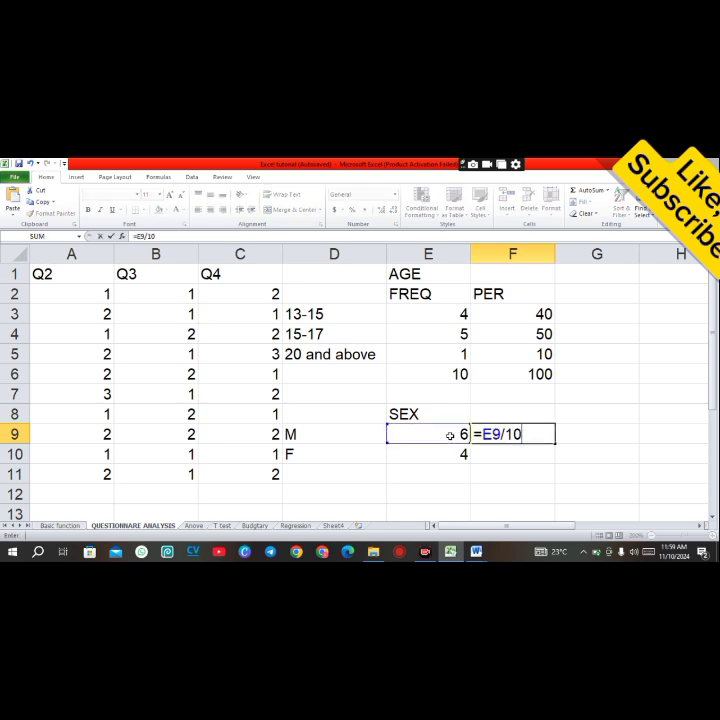
text(*100)
key(Return)
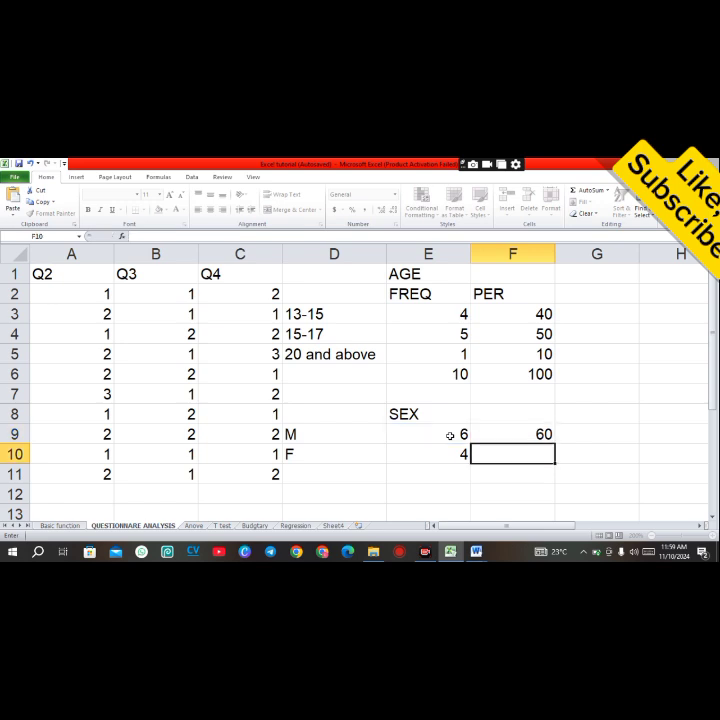
Step: Fill F9's percentage formula down into F10
click(543, 415)
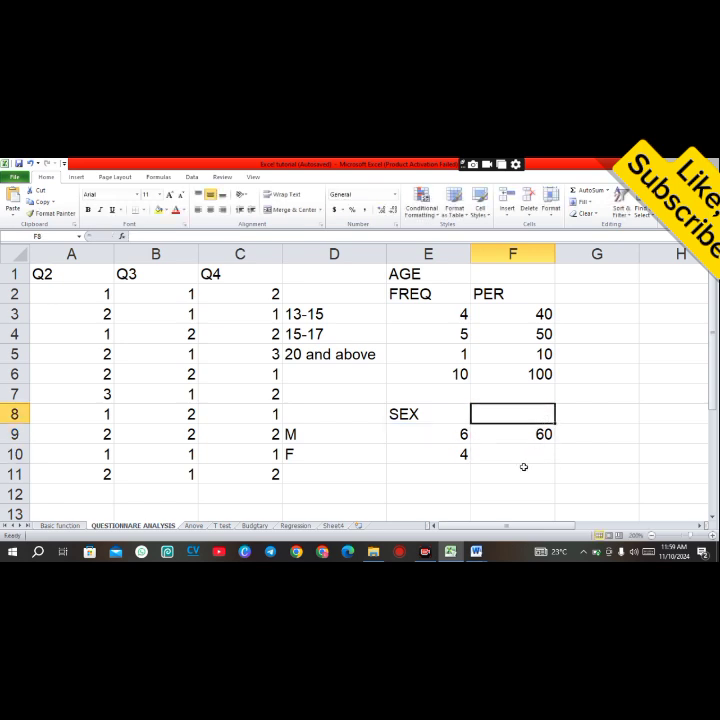
click(523, 440)
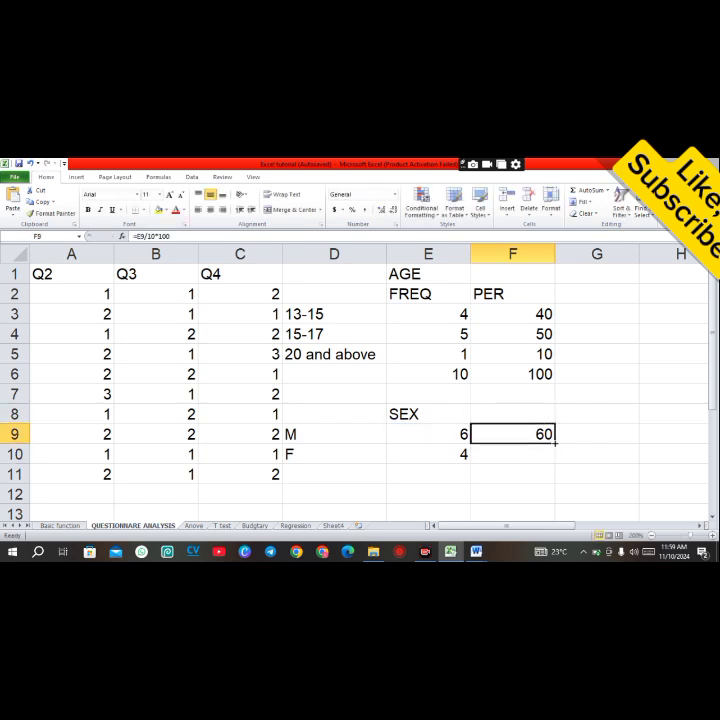
drag(554, 444, 554, 456)
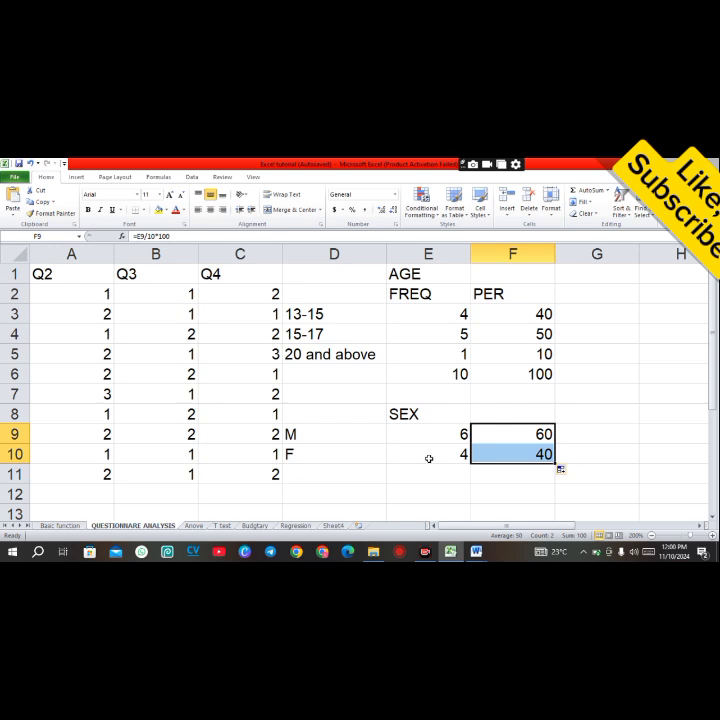
Step: Enter the CLASS heading in H1 and the labels SS1, SS2 and SS3 in G3 to G5
click(605, 281)
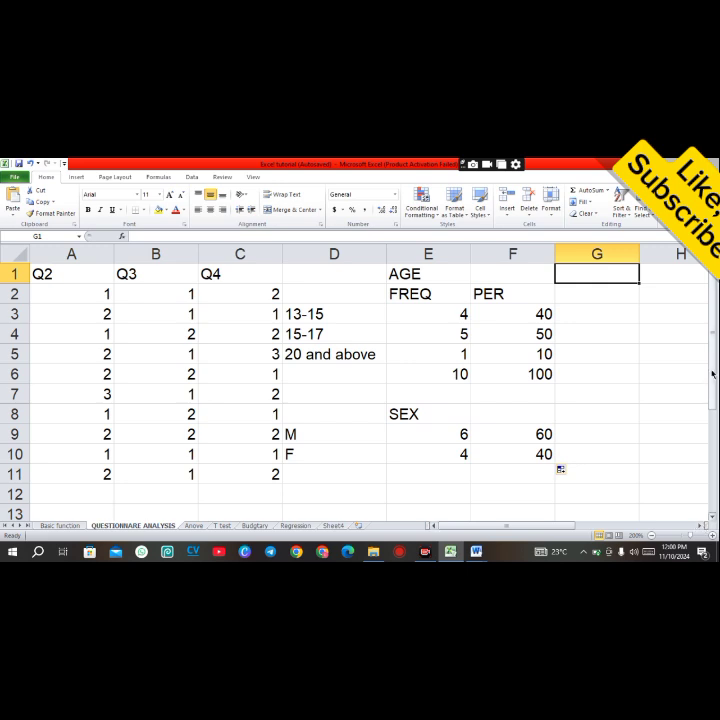
mouse_move(712, 375)
mouse_down()
mouse_move(712, 386)
mouse_move(712, 379)
mouse_up()
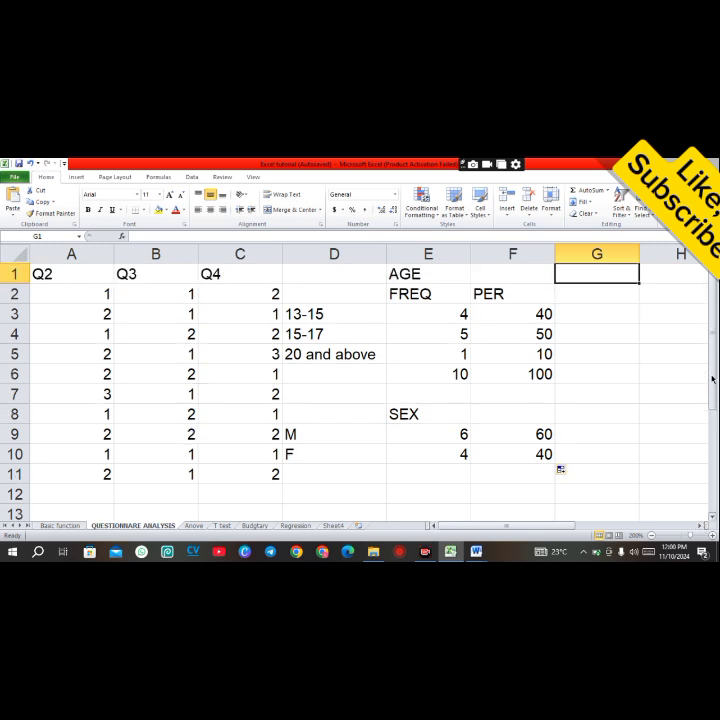
drag(545, 527, 556, 526)
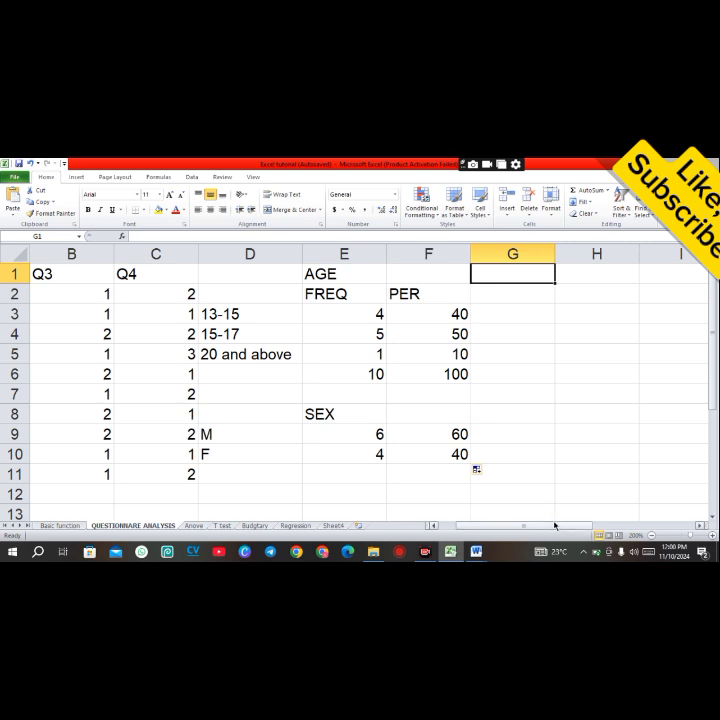
click(569, 277)
text(CLASS)
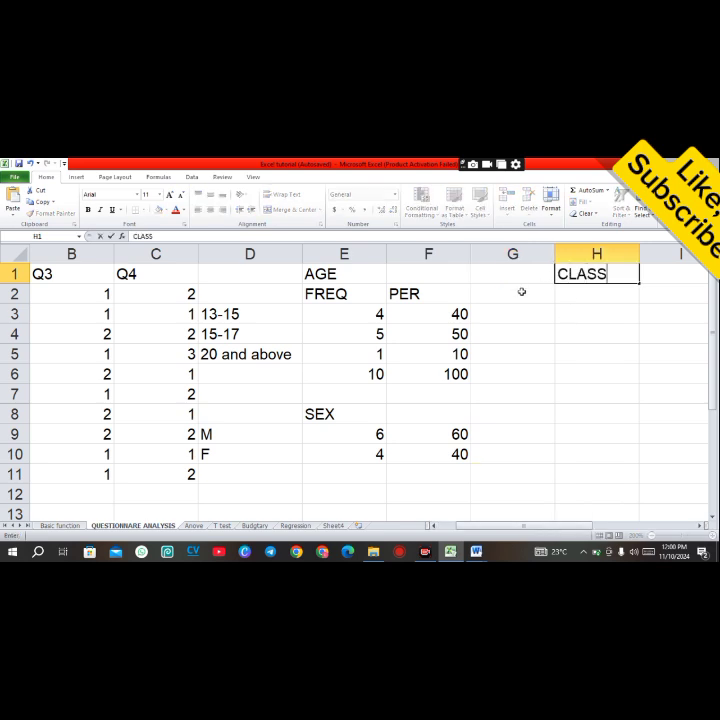
click(519, 323)
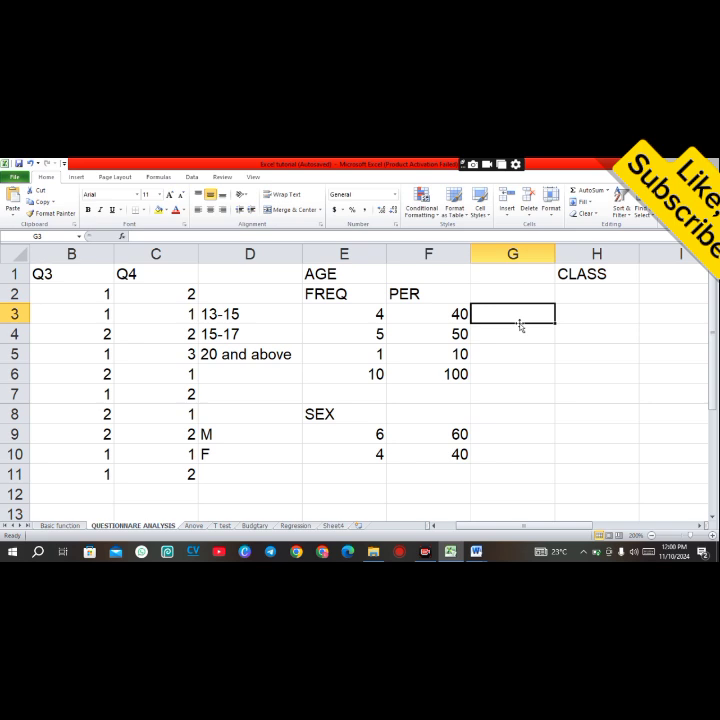
text(SS1)
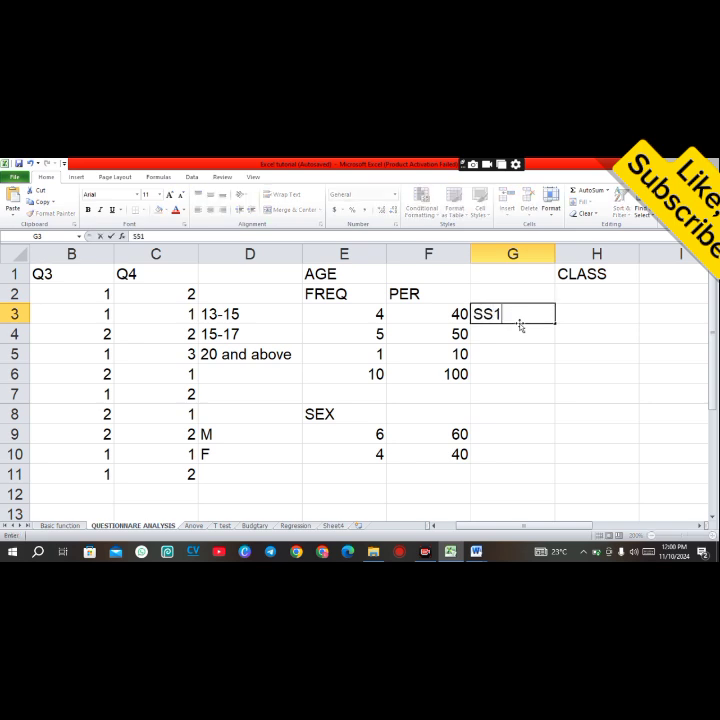
click(516, 335)
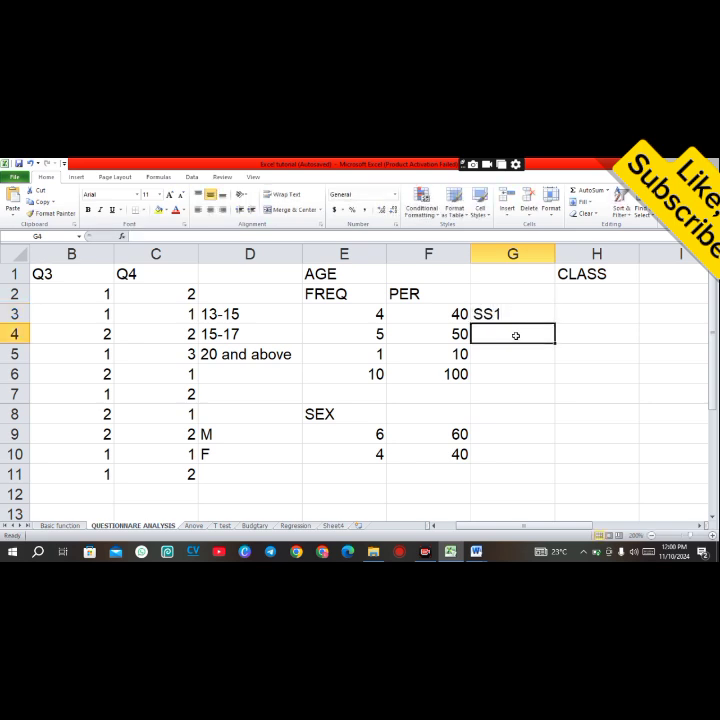
text(SS2)
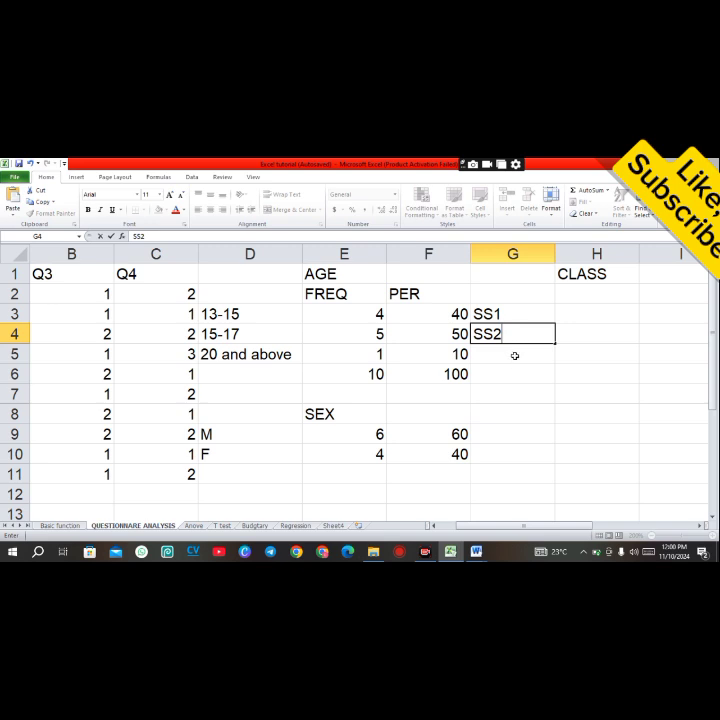
click(515, 356)
text(SS)
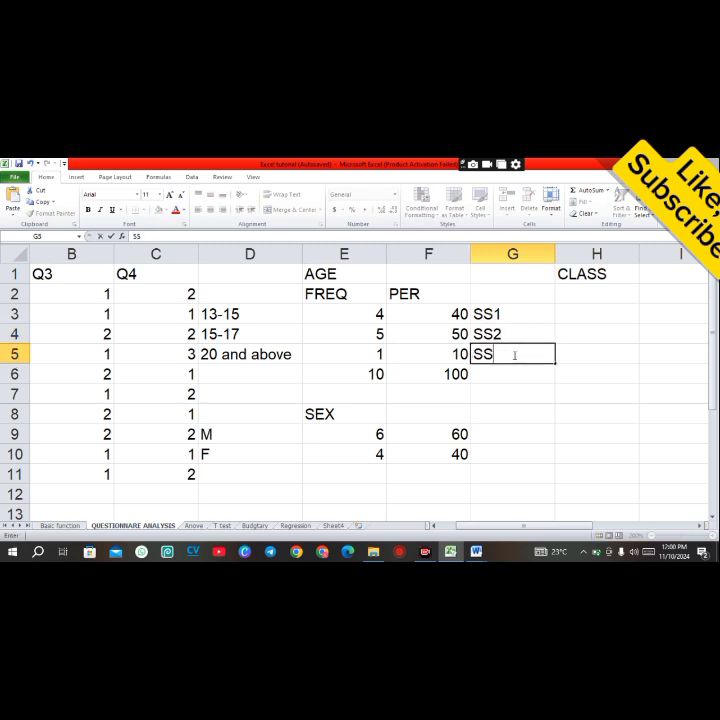
text(3)
Step: Count the SS1 responses in H3 with =COUNTIF(C2:C11,1)
click(595, 316)
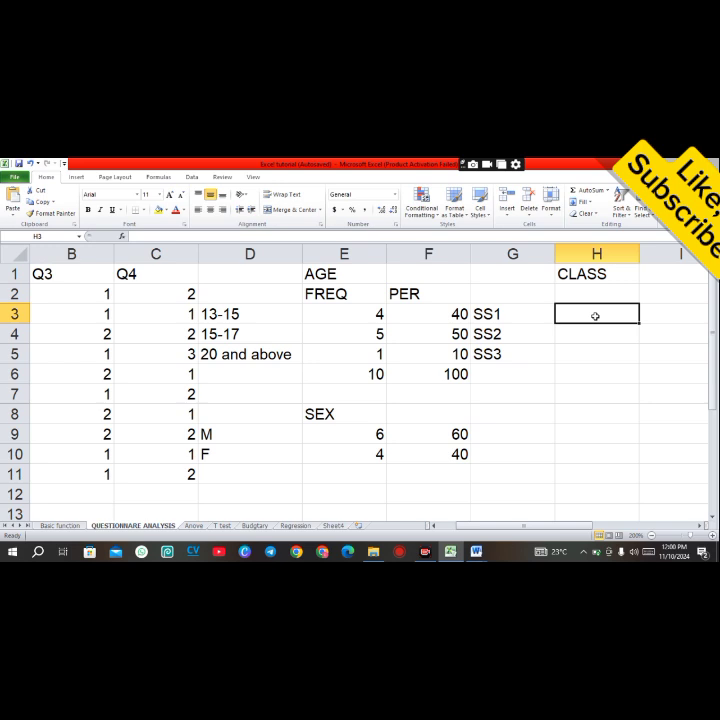
text(=C)
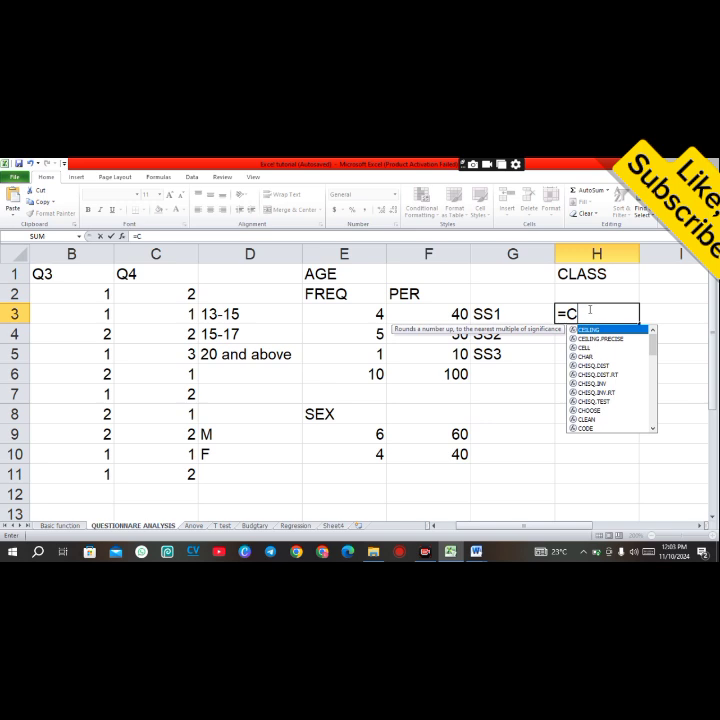
text(OUNT)
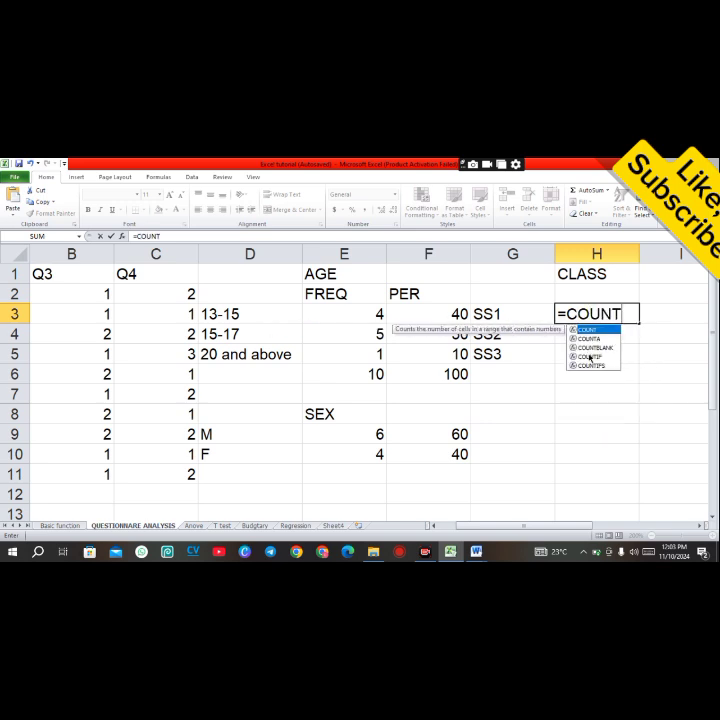
double_click(589, 356)
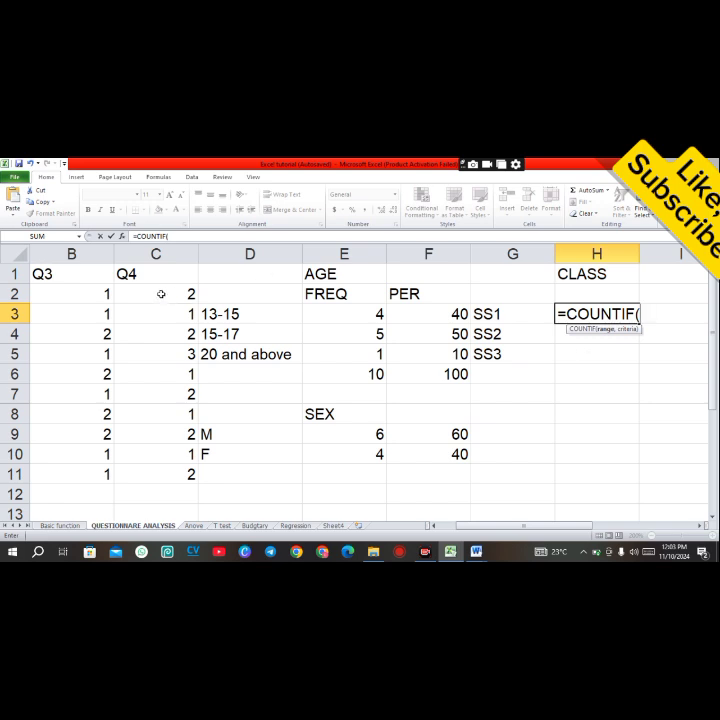
drag(166, 293, 170, 470)
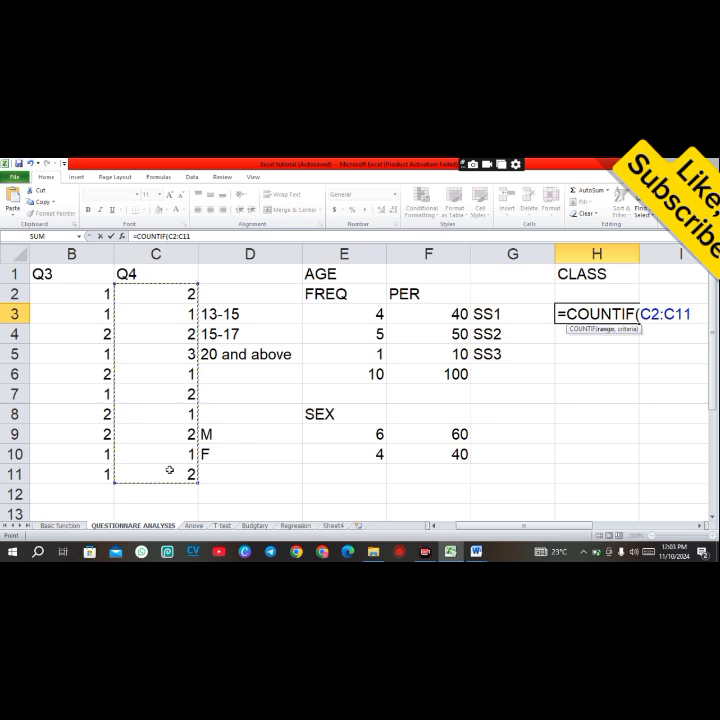
text(,1))
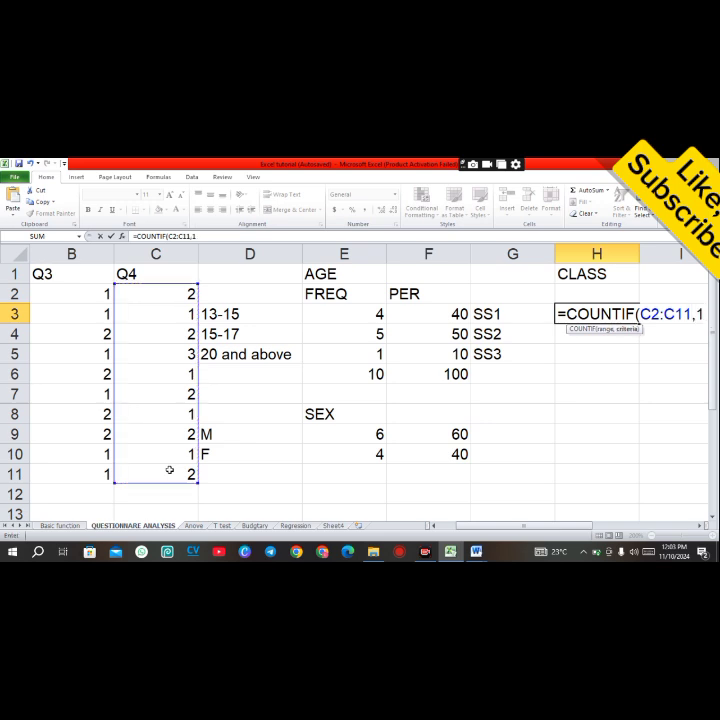
key(Return)
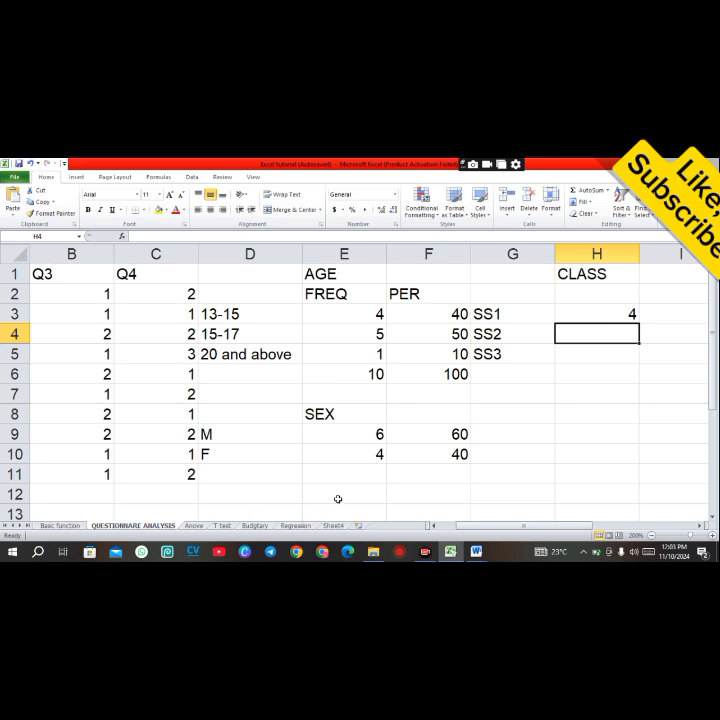
click(592, 315)
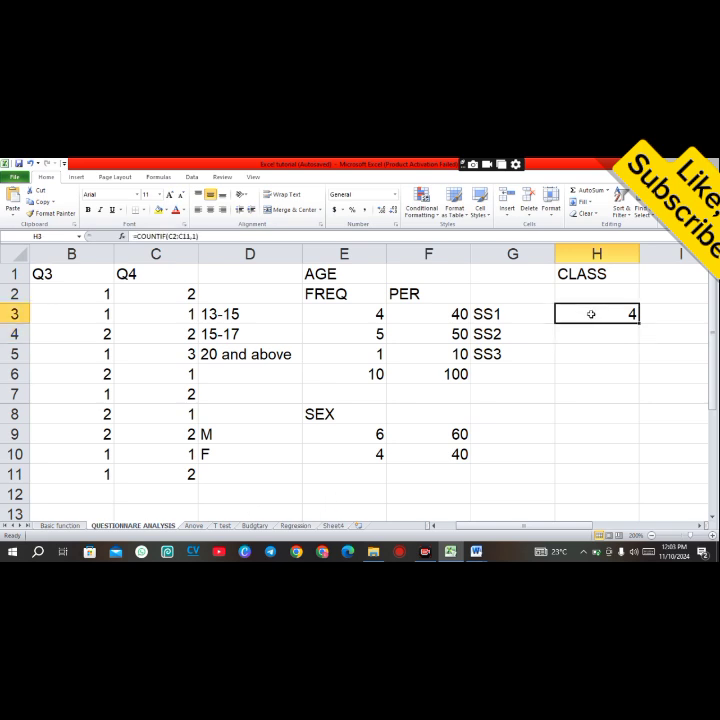
Step: Count the SS2 responses in H4 with =COUNTIF(C2:C11,2)
click(610, 336)
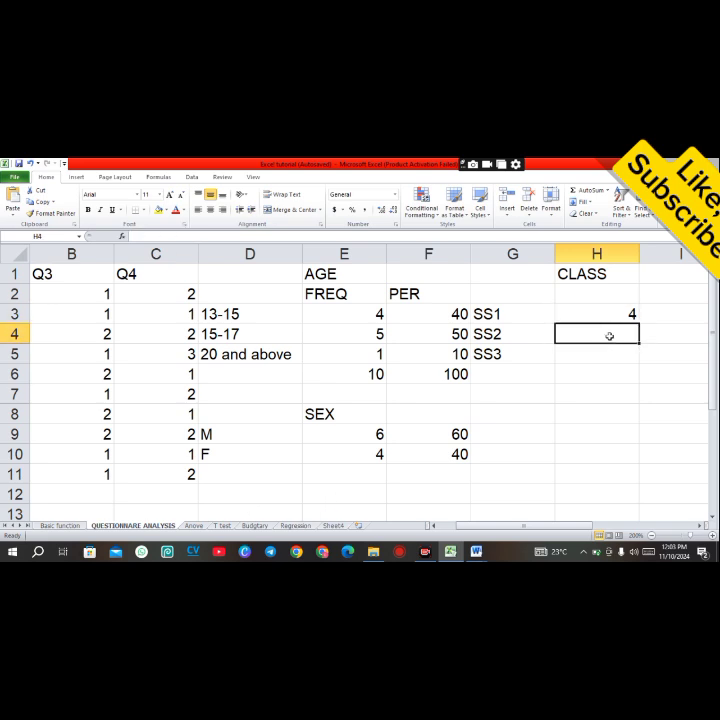
text(=COU)
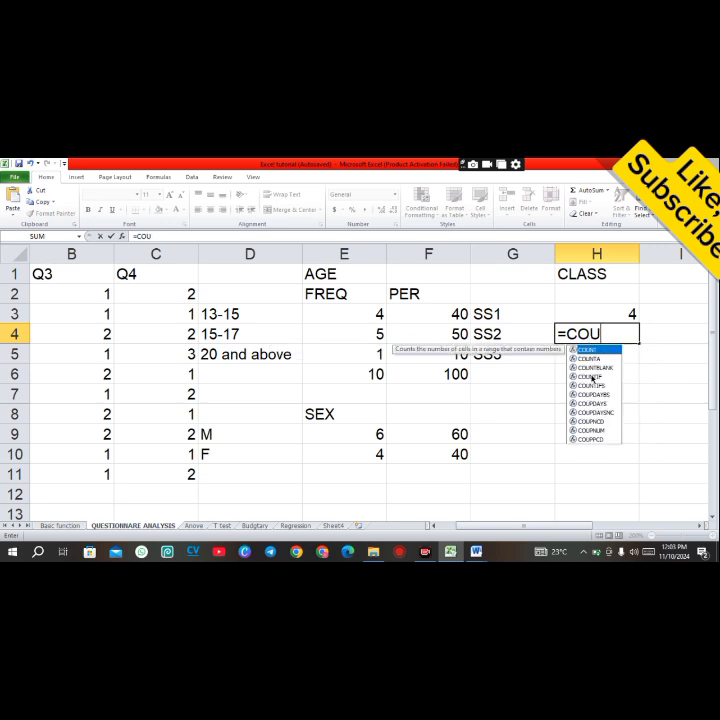
double_click(590, 376)
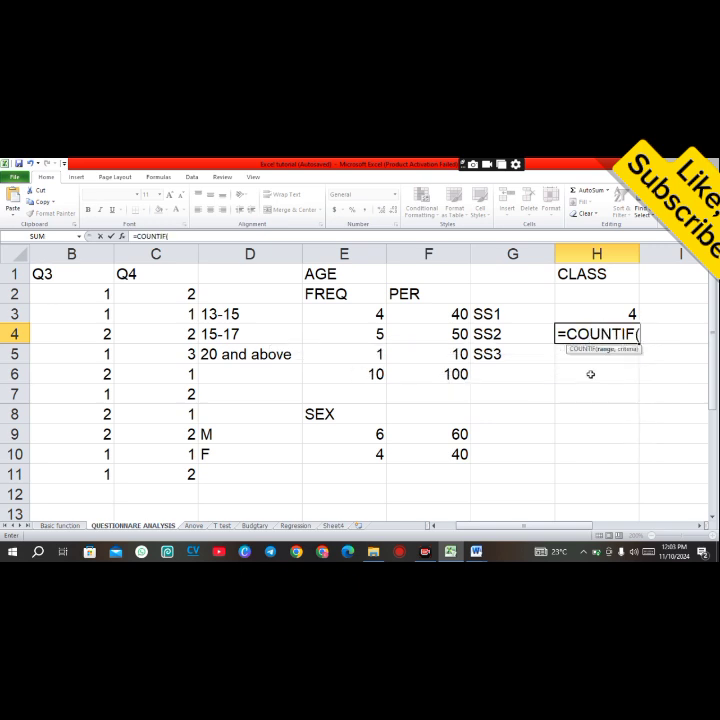
drag(198, 294, 176, 464)
text(,2))
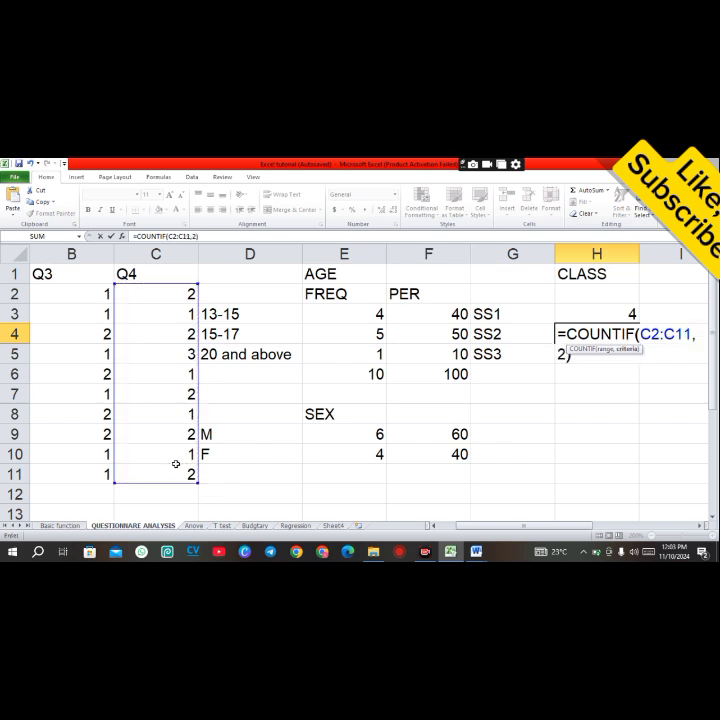
key(Return)
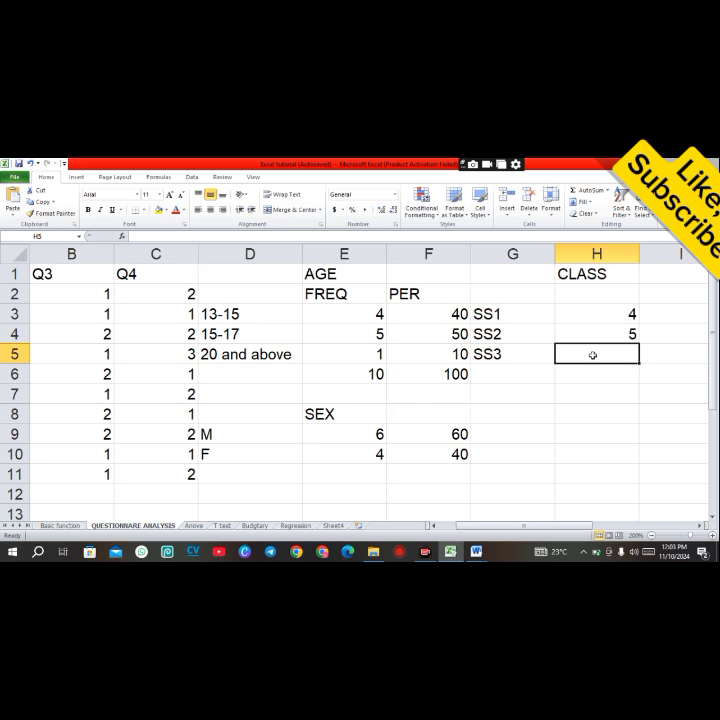
Step: Count the SS3 responses in H5 with =COUNTIF(C2:C11,3)
text(=COU)
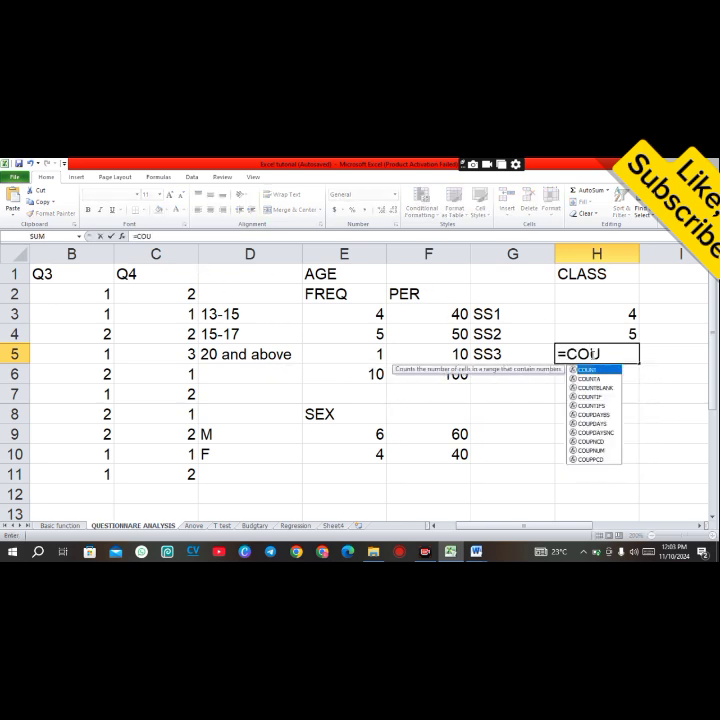
double_click(589, 396)
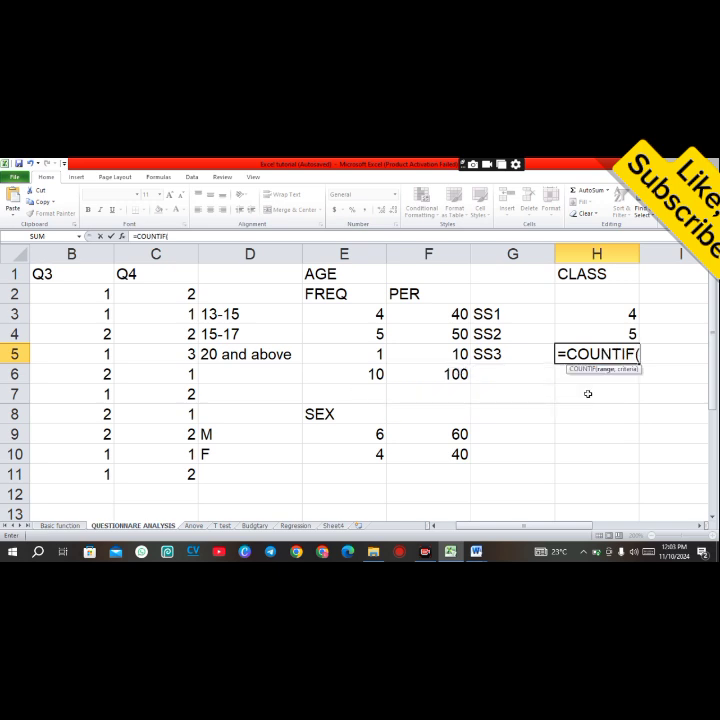
click(172, 294)
drag(172, 311, 169, 466)
text(,)
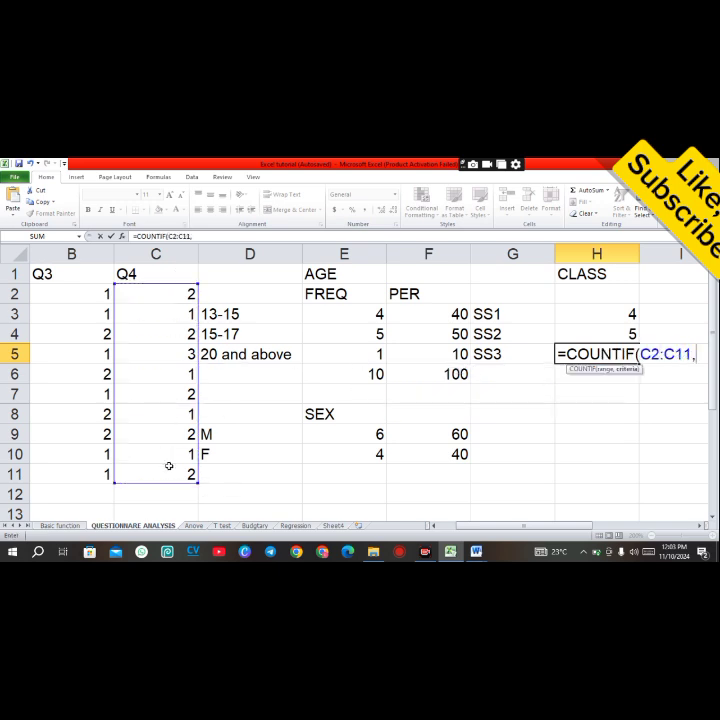
text(3)
key(Return)
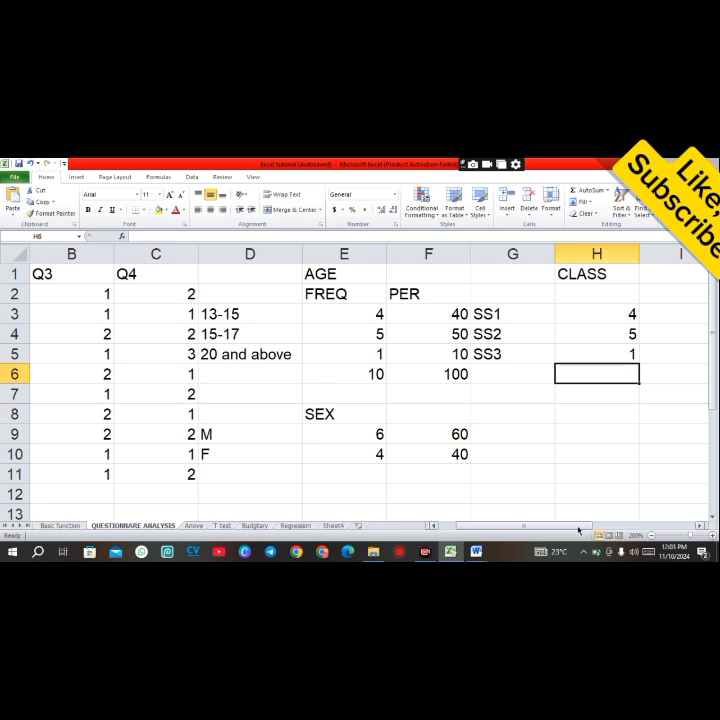
Step: Enter the column headings FREQ in H2 and PER in I2 for the class table
drag(577, 530, 595, 530)
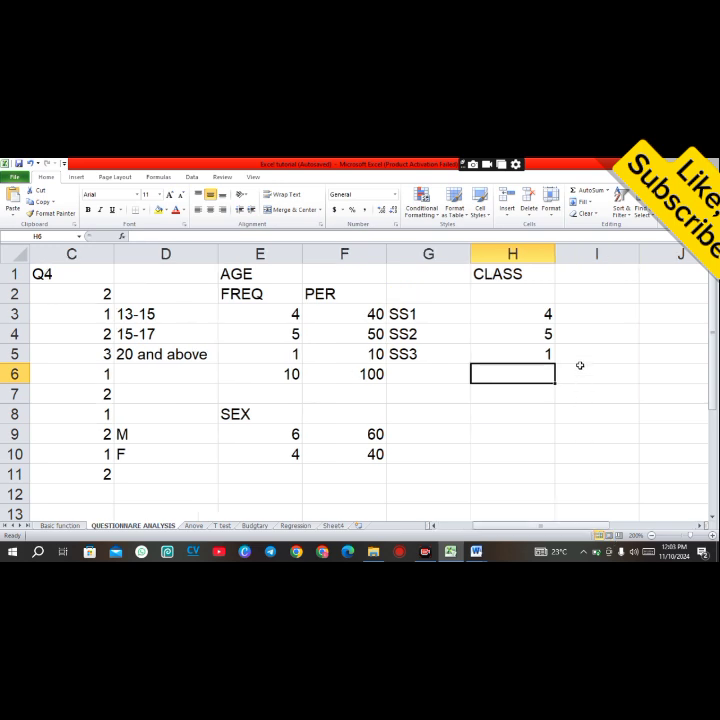
click(529, 299)
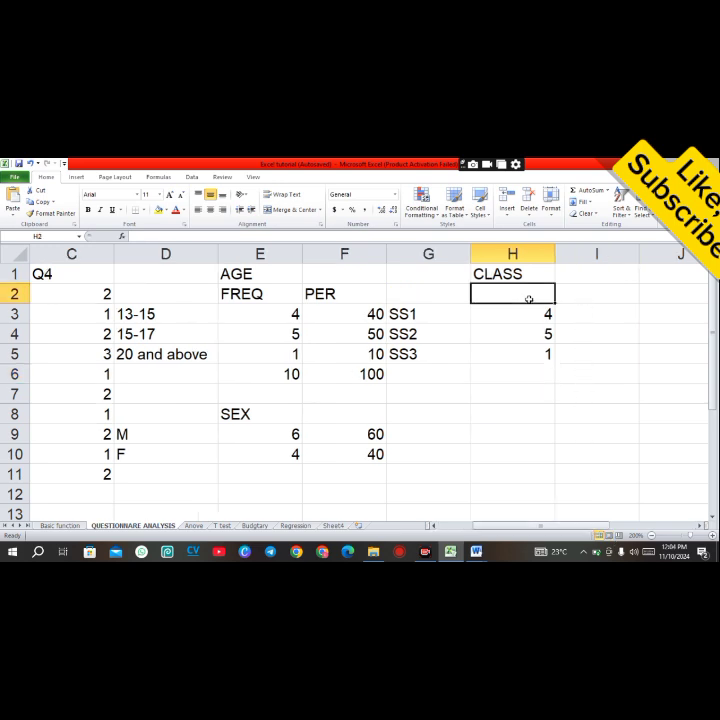
text(FREQ)
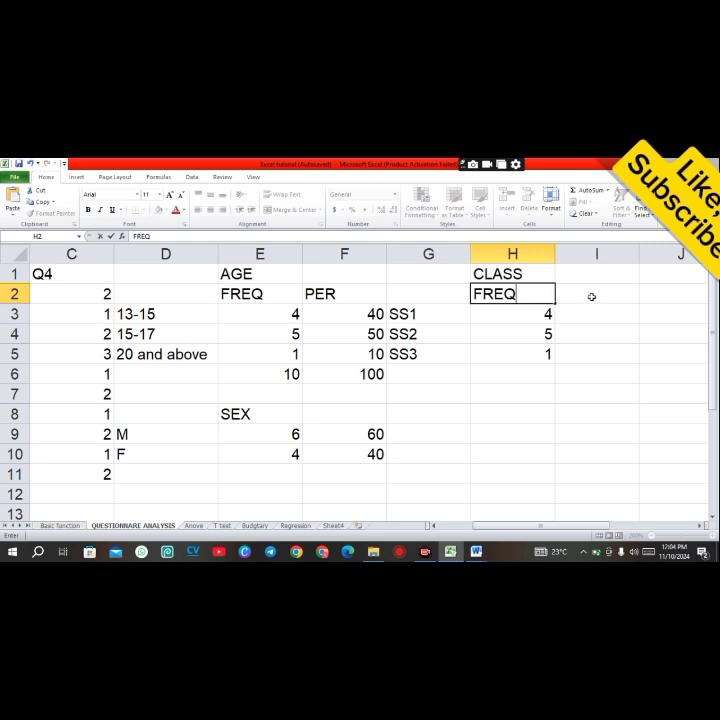
click(592, 297)
text(PER)
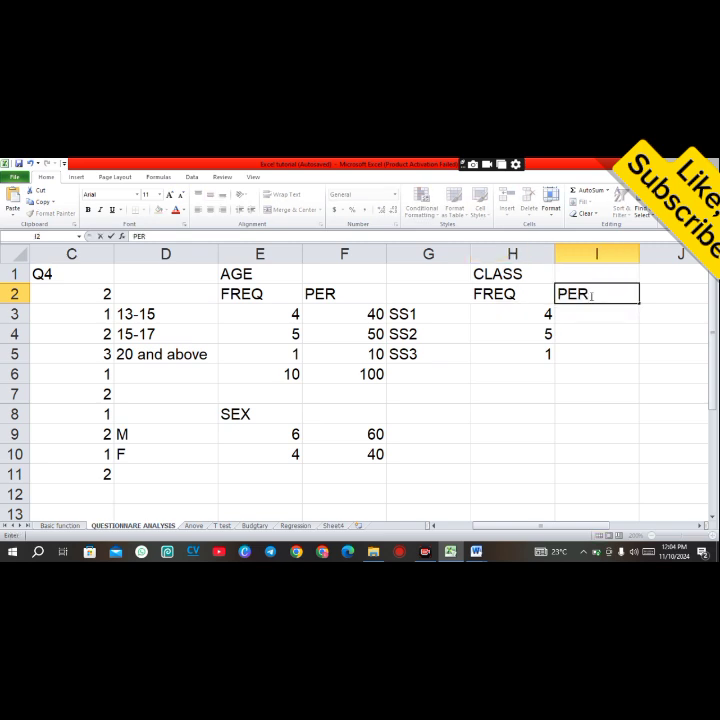
Step: Calculate the SS1 percentage in I3 with =H3/10*100 and fill the formula down to I5
click(587, 313)
text(=)
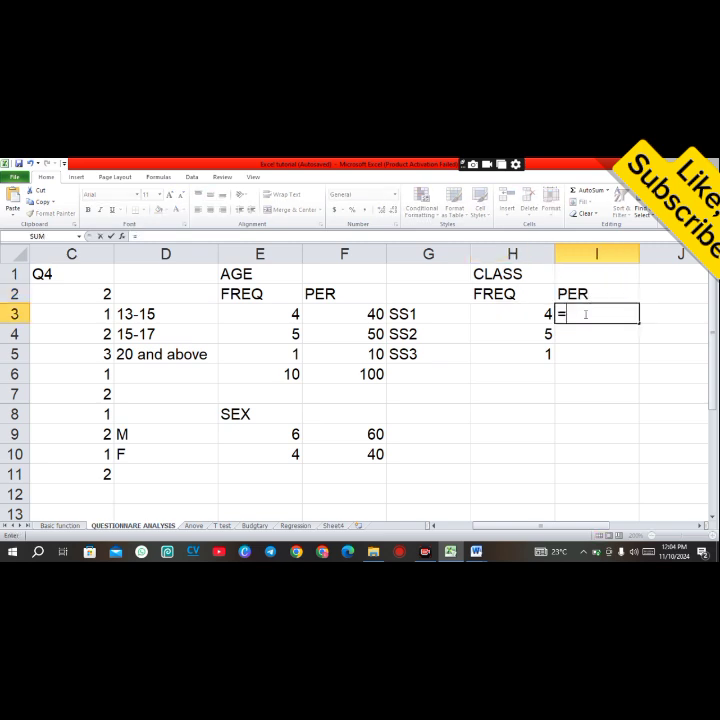
click(518, 309)
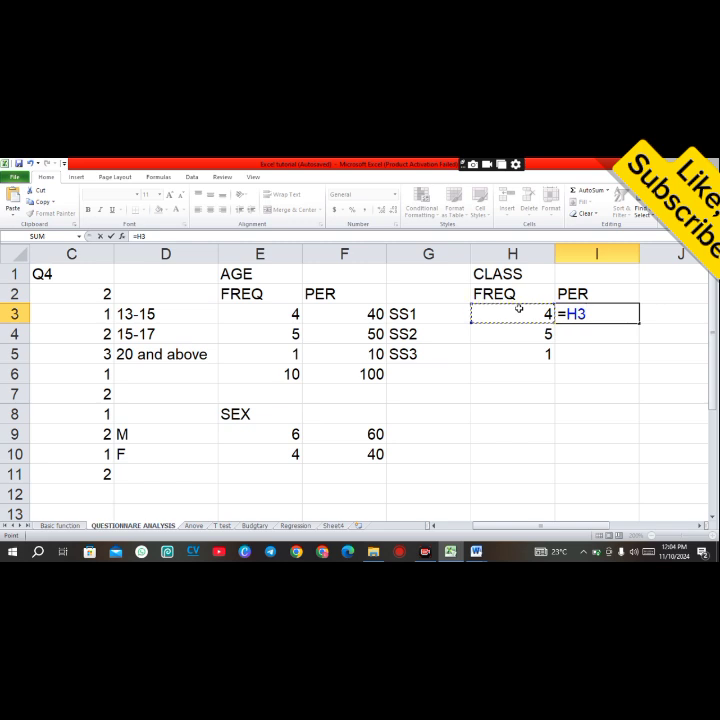
text(/10*100)
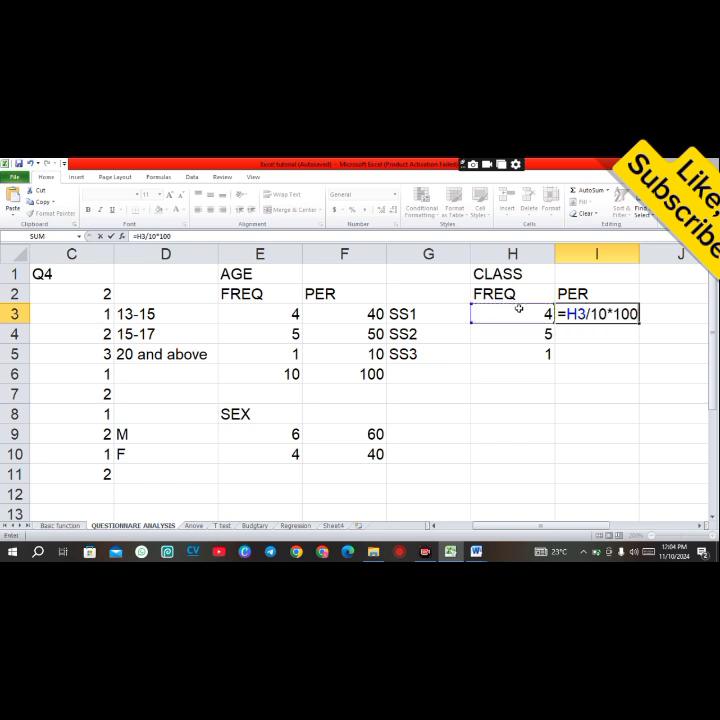
key(Return)
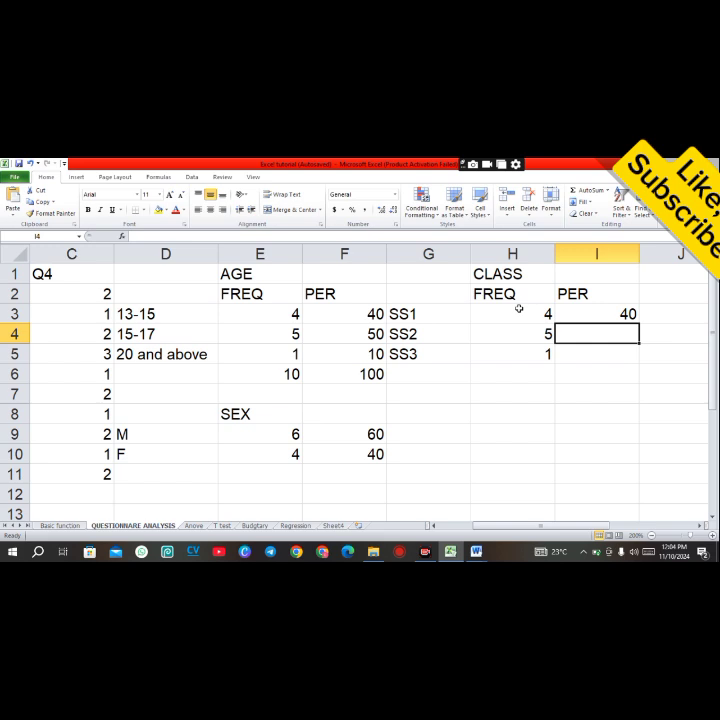
click(587, 318)
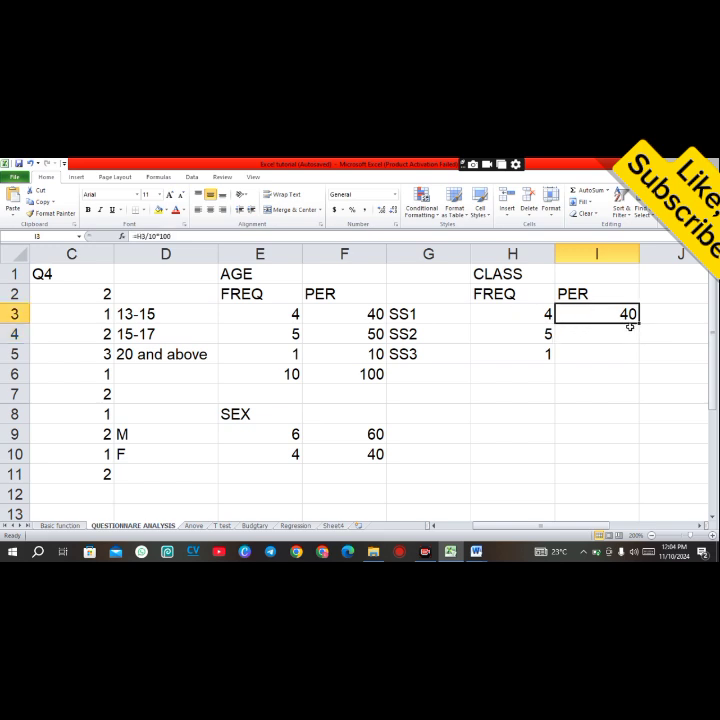
drag(632, 324, 641, 365)
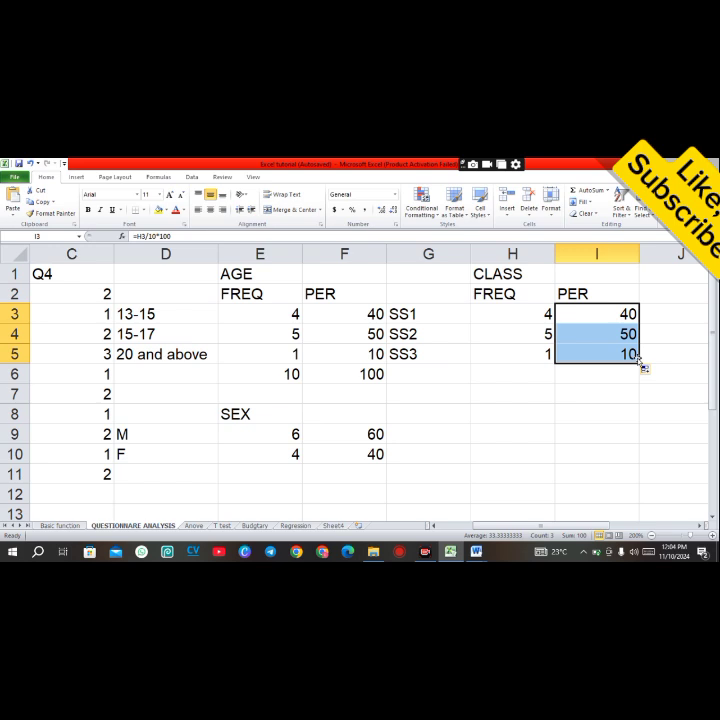
click(511, 399)
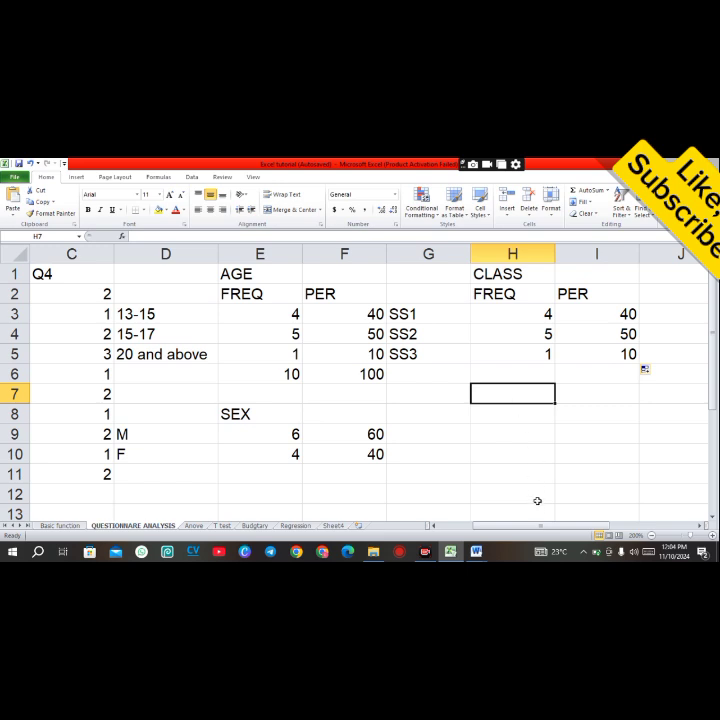
Step: Review the sex frequency table and zoom out to view the age, sex and class tables together
drag(538, 530, 502, 531)
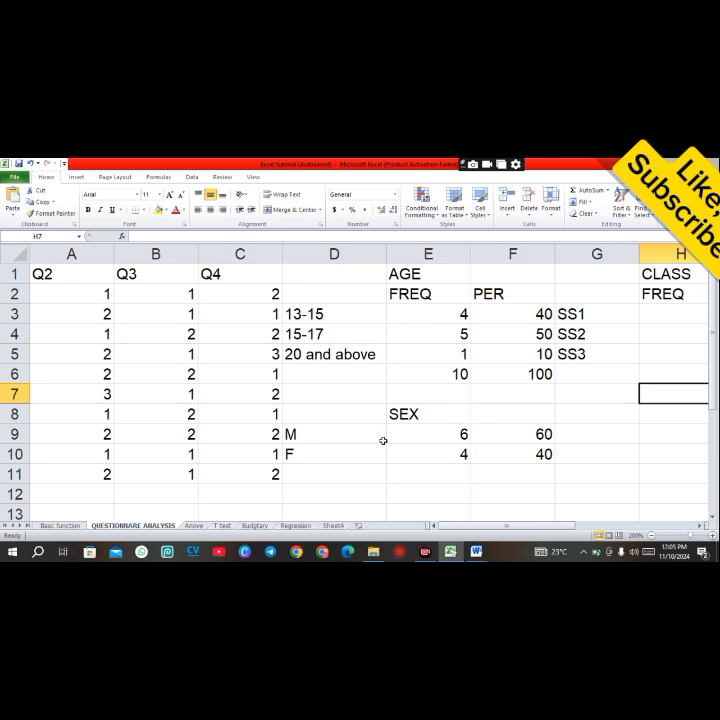
drag(423, 437, 541, 433)
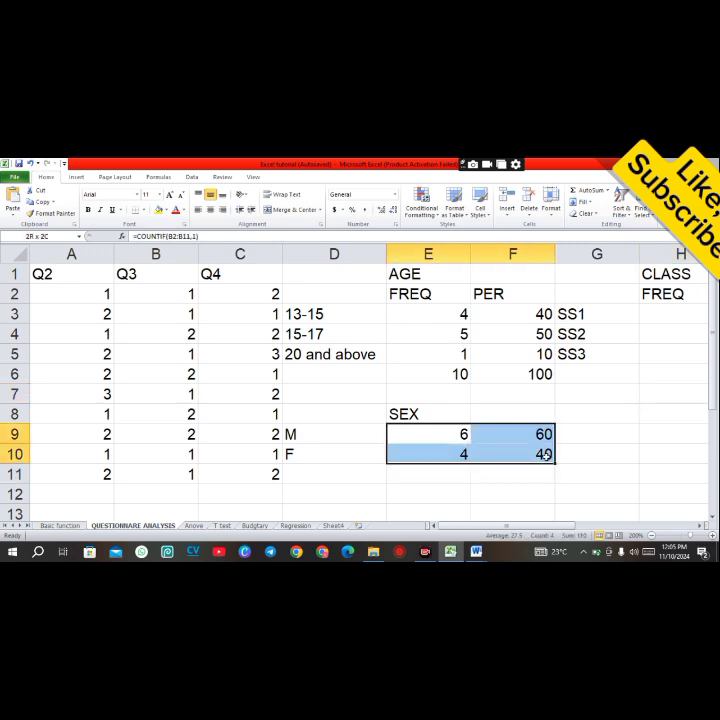
click(622, 459)
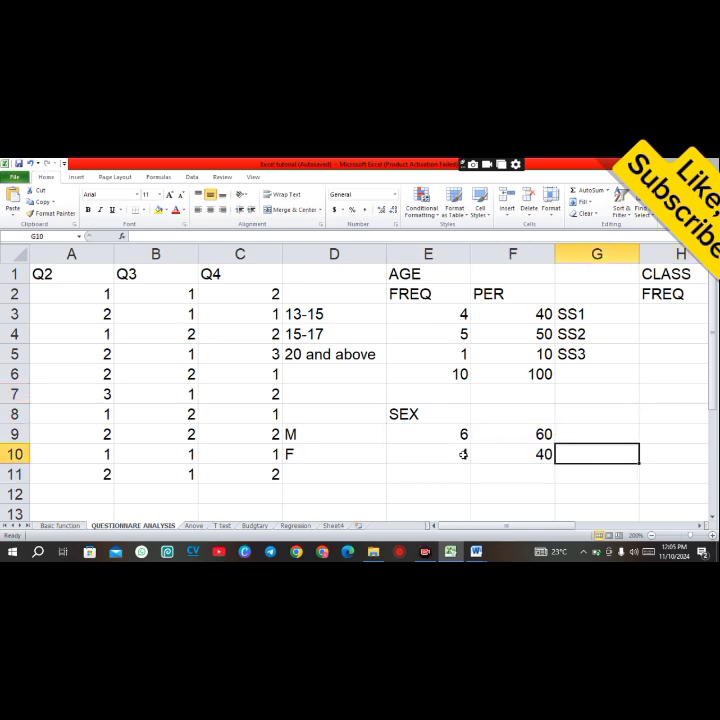
drag(428, 433, 545, 456)
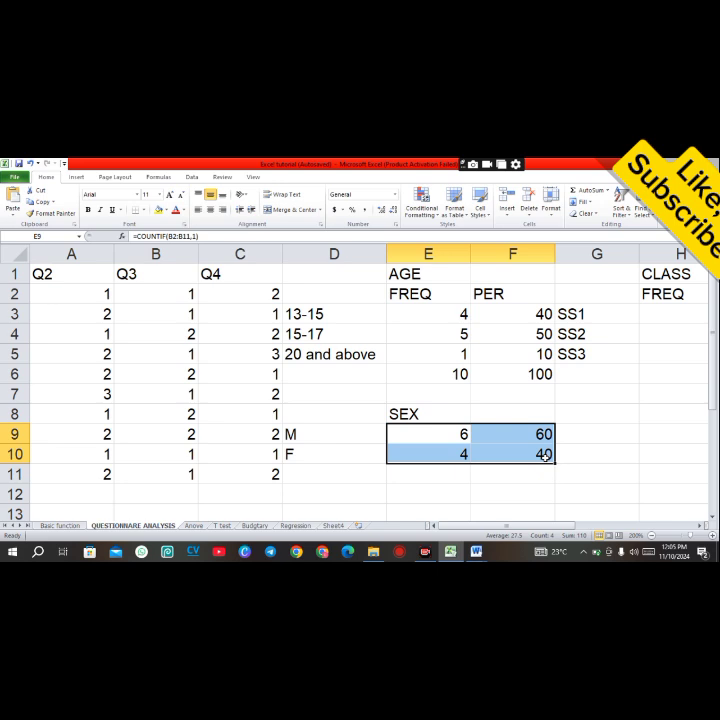
click(683, 416)
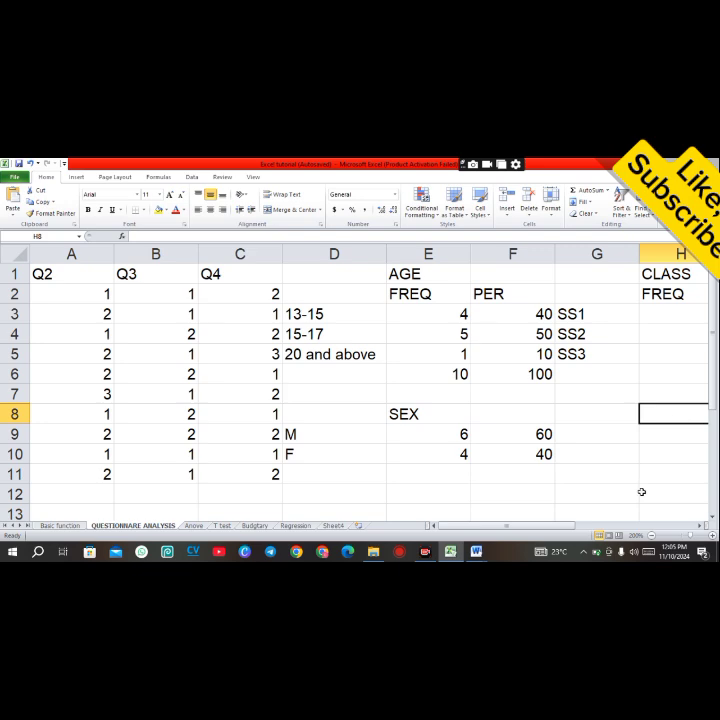
click(652, 536)
click(652, 536)
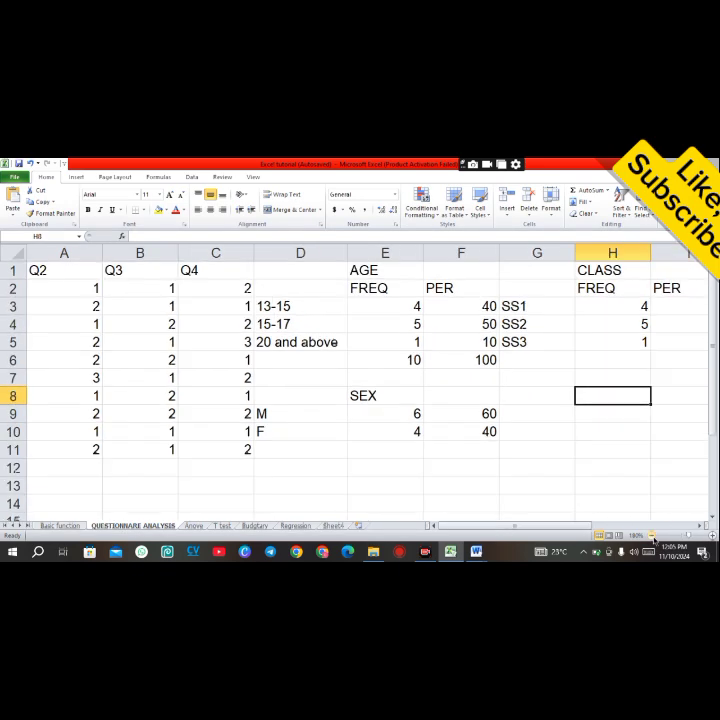
click(652, 536)
click(652, 536)
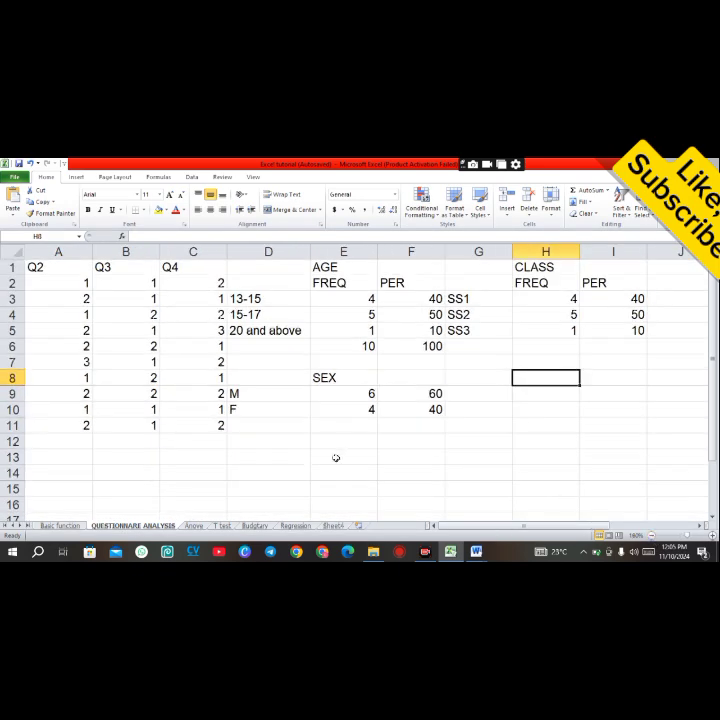
click(268, 461)
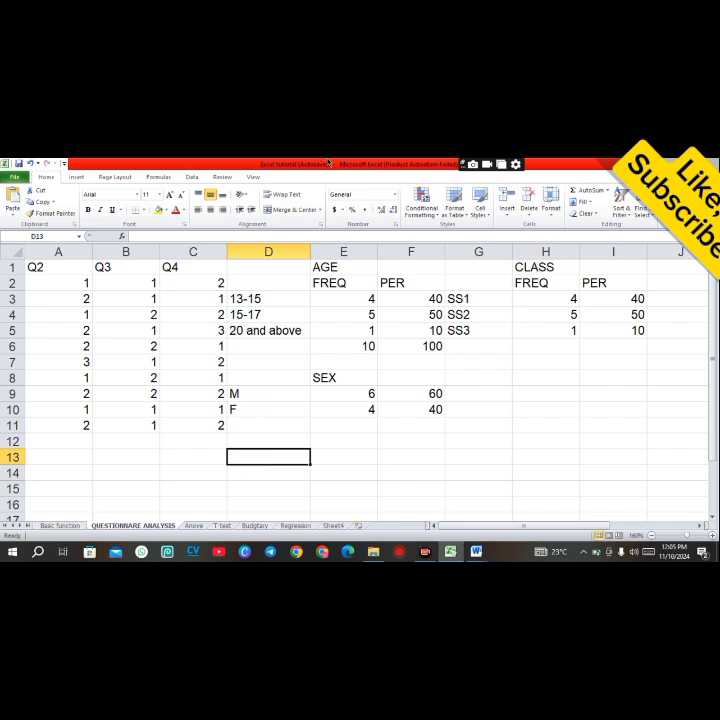
click(463, 164)
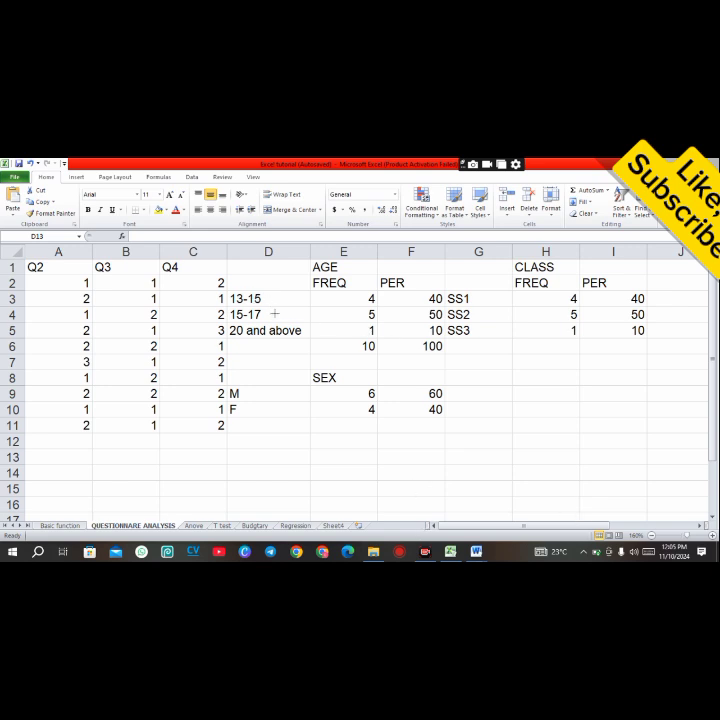
mouse_move(232, 293)
mouse_down()
mouse_move(381, 304)
mouse_move(381, 337)
mouse_up()
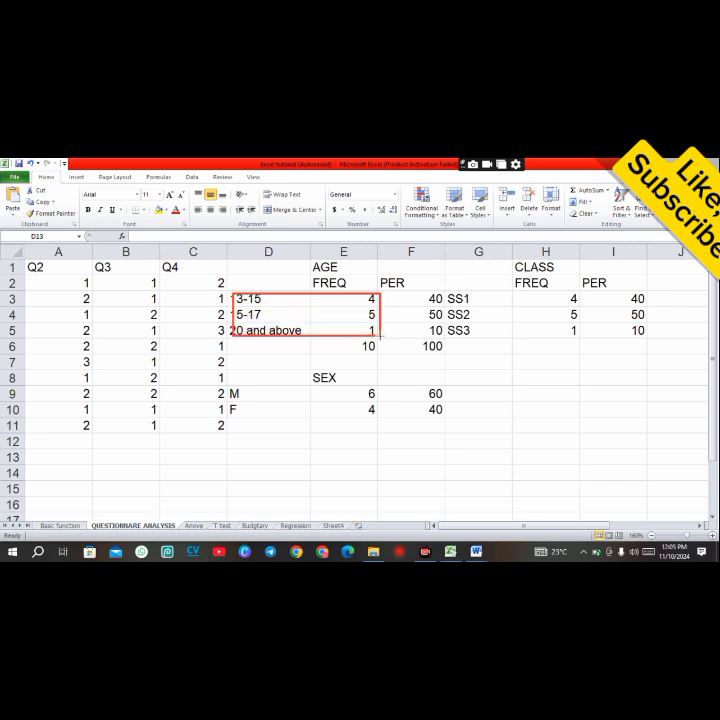
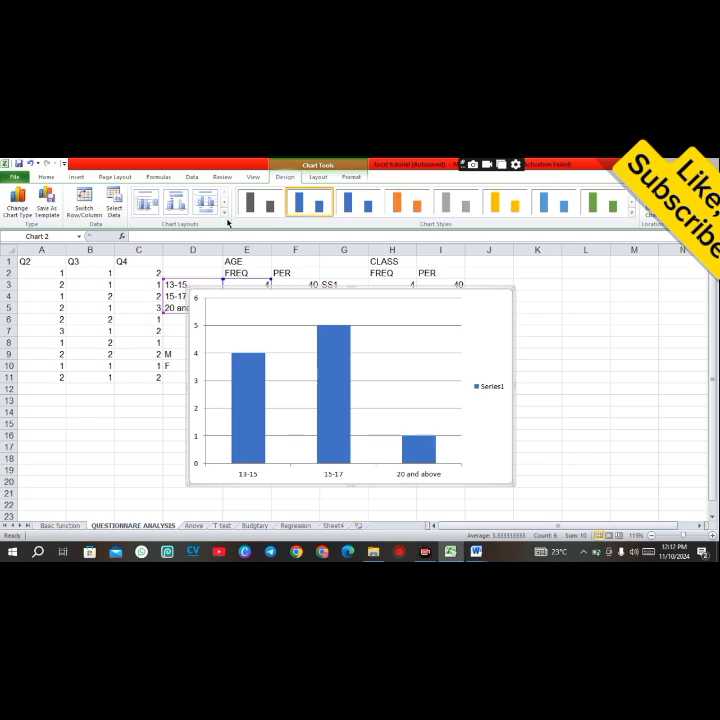
Step: Apply a quick layout with data labels and a bottom legend to the age frequency column chart
click(225, 214)
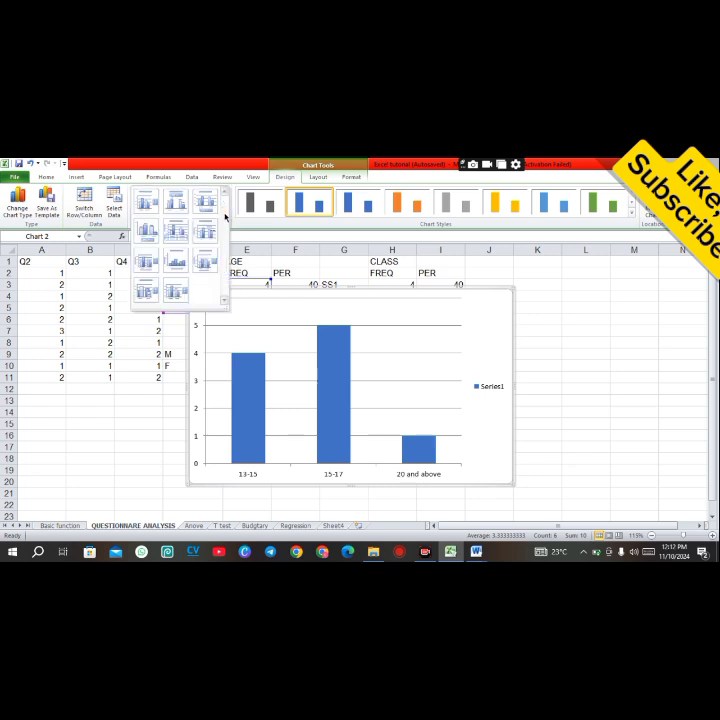
click(139, 235)
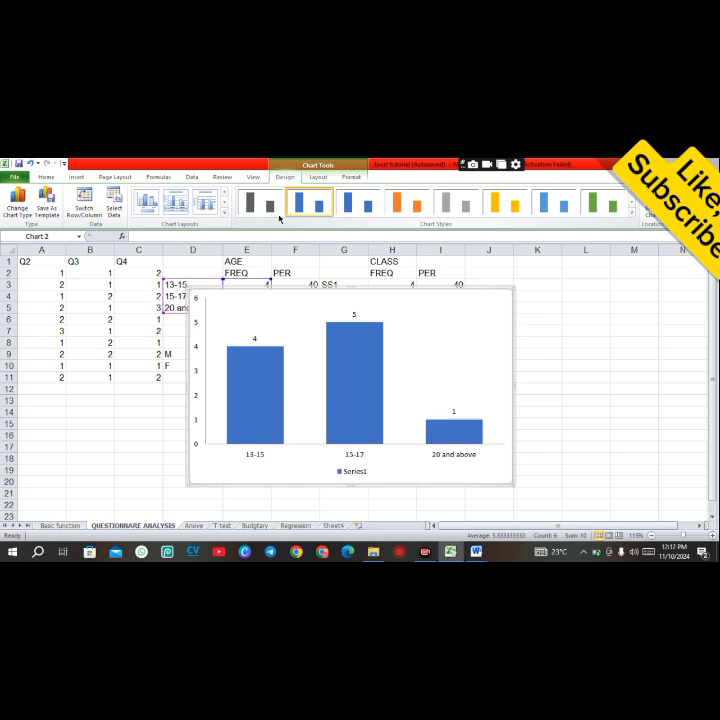
click(405, 202)
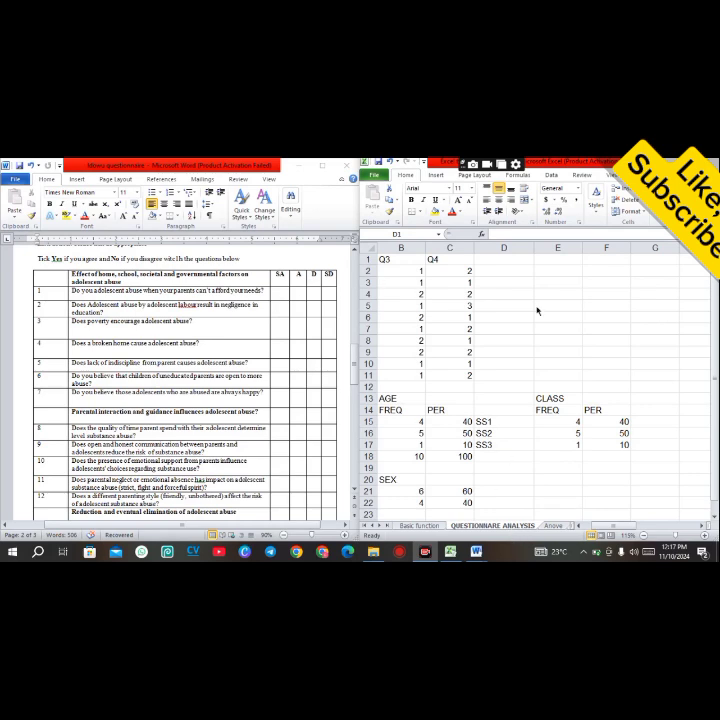
Step: Examine the questionnaire's Likert-scale items and their SA, A, D, SD coding alongside the worksheet
click(508, 259)
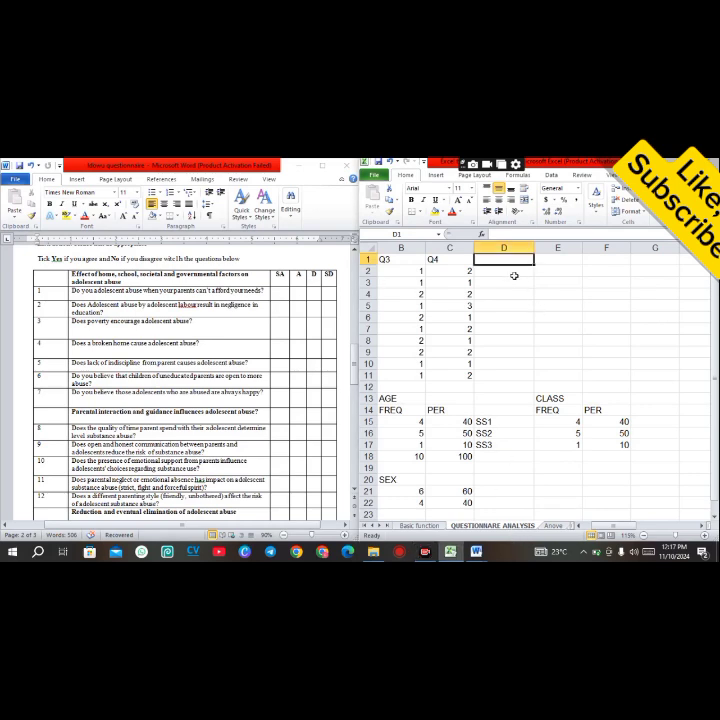
click(512, 273)
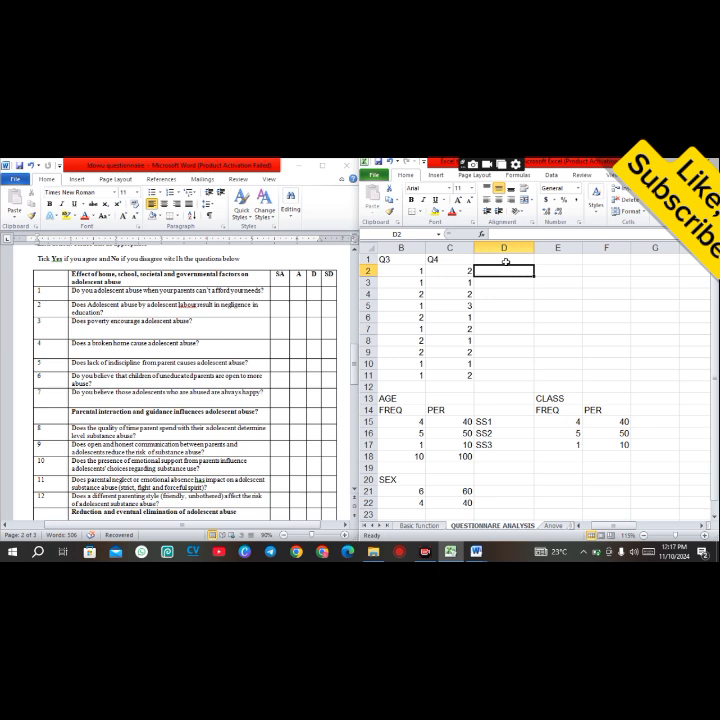
click(506, 261)
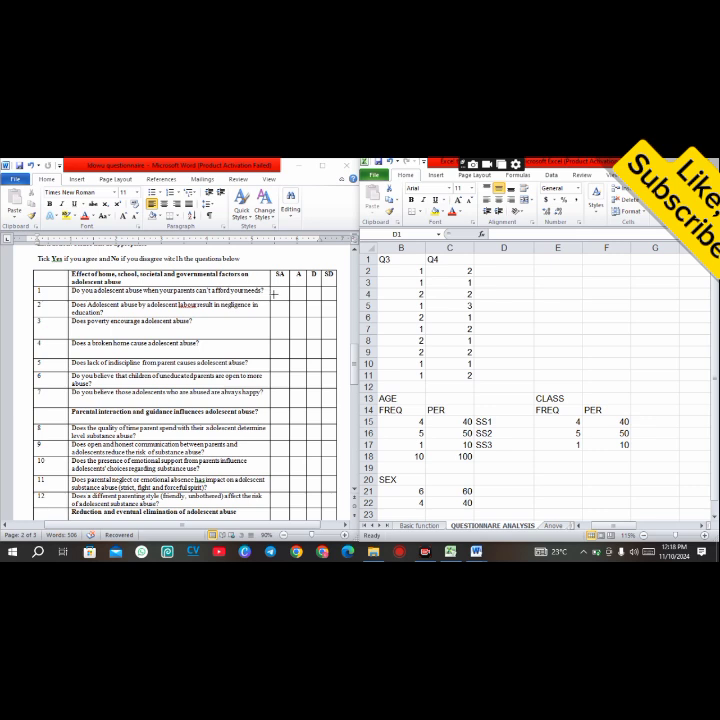
mouse_move(273, 291)
mouse_down()
mouse_move(288, 287)
mouse_move(297, 307)
mouse_move(300, 301)
mouse_move(284, 324)
mouse_move(285, 343)
mouse_move(301, 361)
mouse_move(283, 378)
mouse_move(289, 371)
mouse_up()
drag(312, 401, 316, 392)
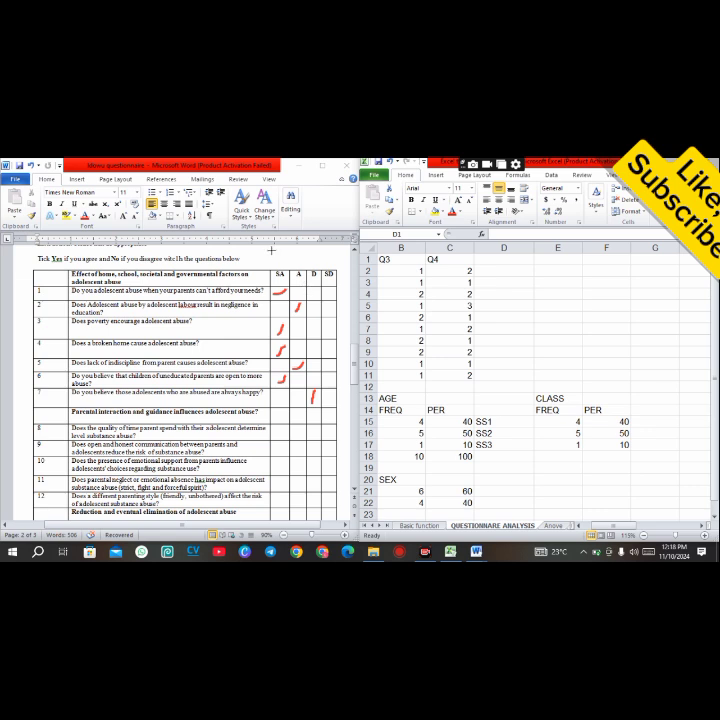
mouse_move(271, 250)
mouse_down()
mouse_move(283, 261)
mouse_move(279, 268)
mouse_up()
mouse_move(288, 250)
mouse_down()
mouse_move(296, 252)
mouse_move(290, 265)
mouse_move(308, 253)
mouse_move(305, 262)
mouse_move(326, 266)
mouse_up()
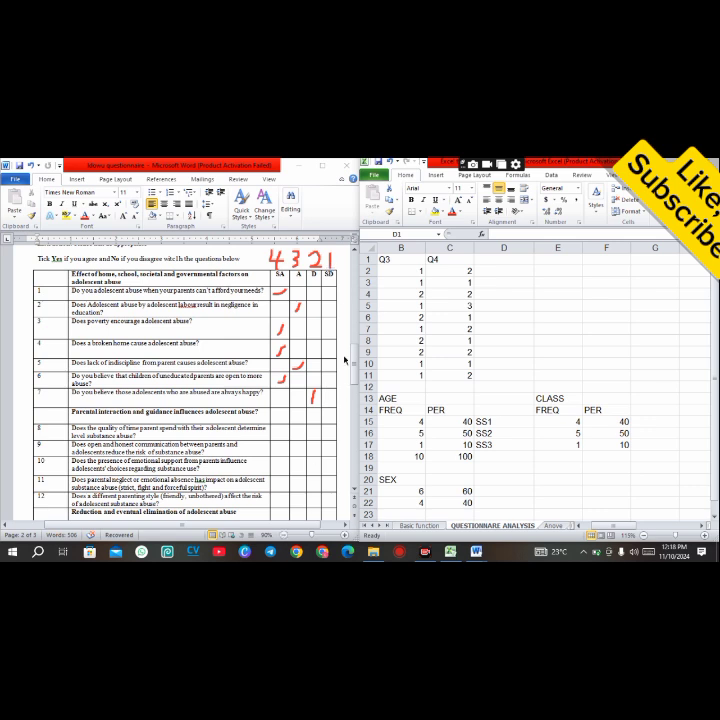
drag(353, 367, 353, 365)
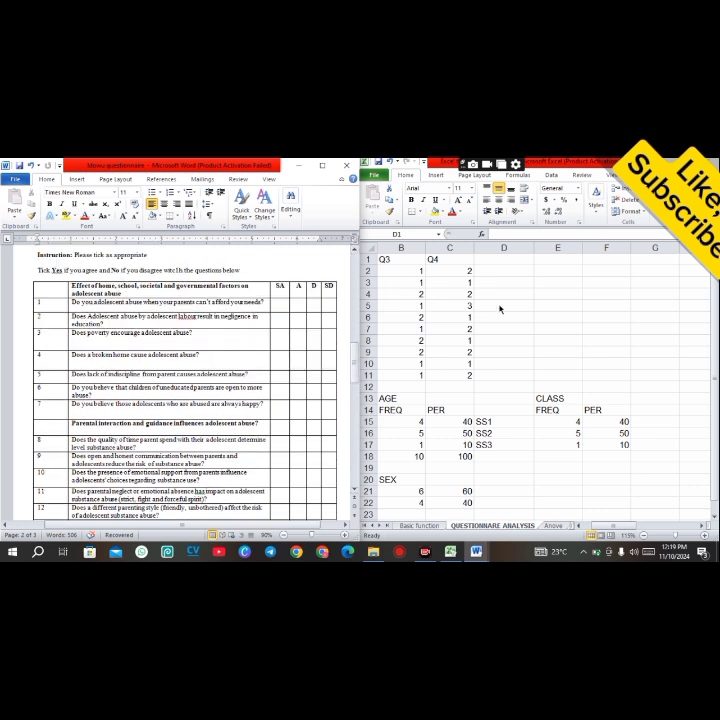
Step: Enter the heading QB1 in cell D1 for the first Likert question
click(490, 257)
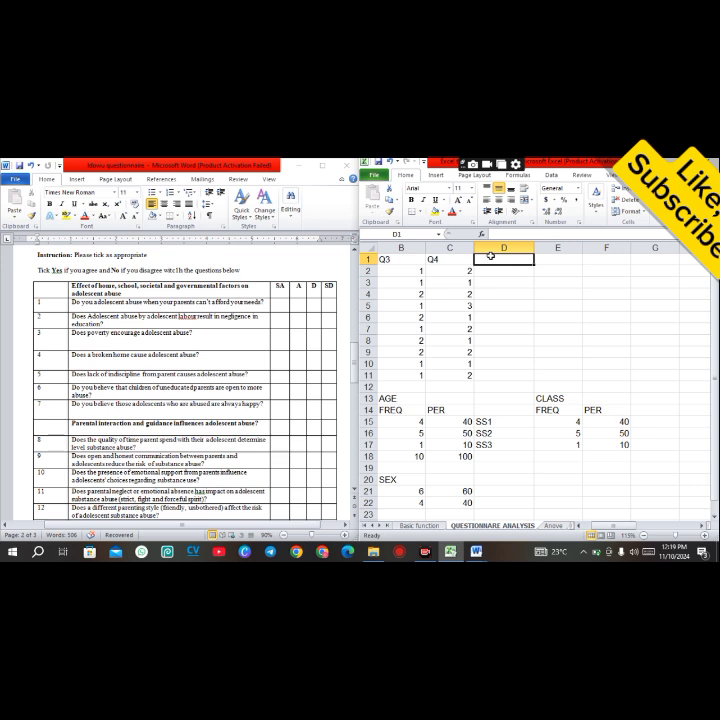
text(S)
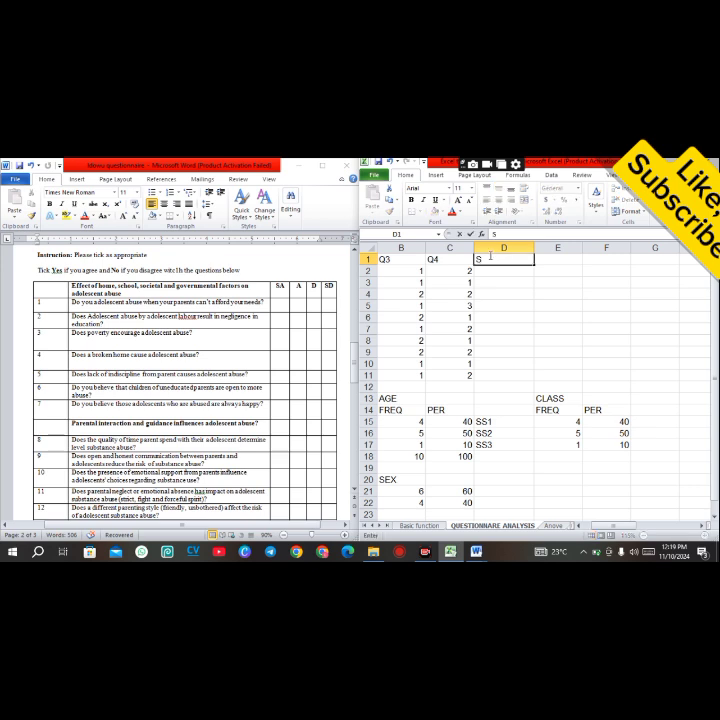
key(BackSpace)
text(Q8)
text(1)
key(BackSpace)
key(BackSpace)
text(B1)
click(163, 302)
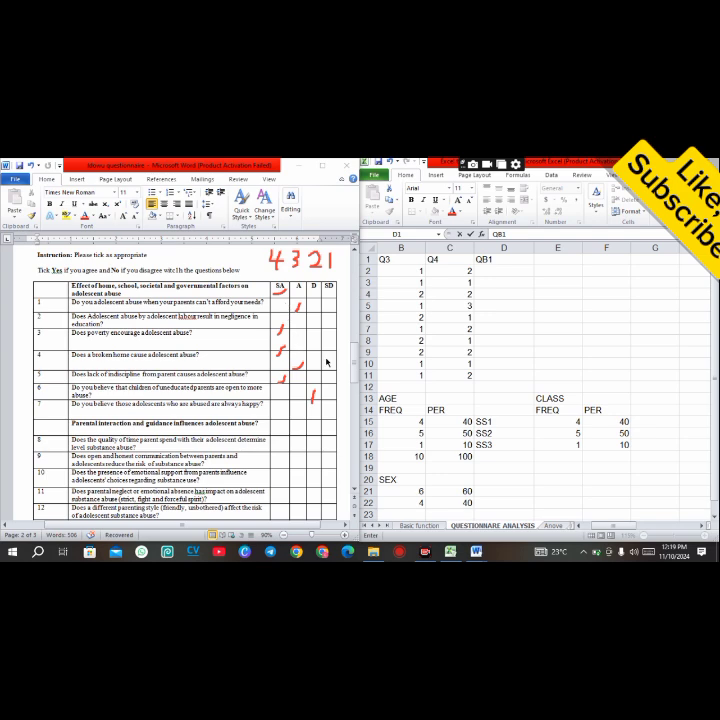
drag(353, 376, 355, 378)
click(287, 538)
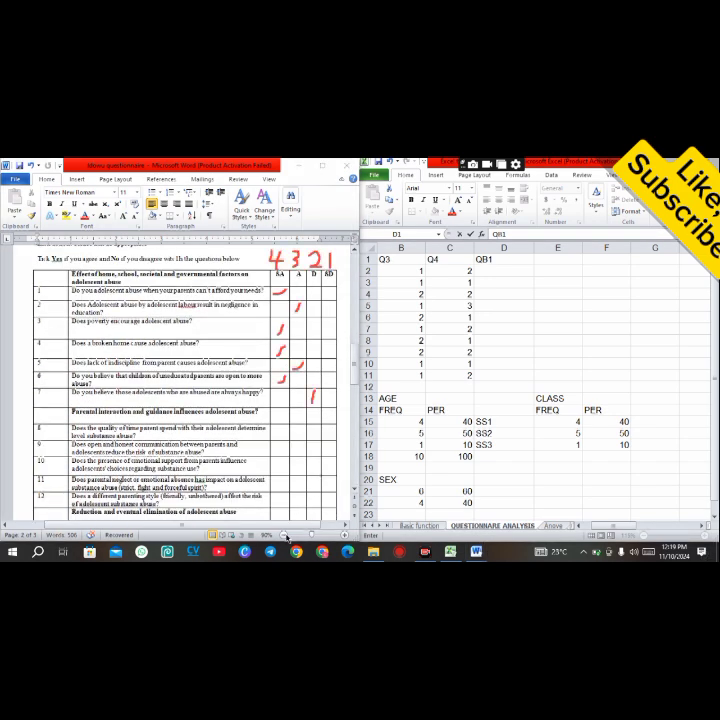
click(495, 263)
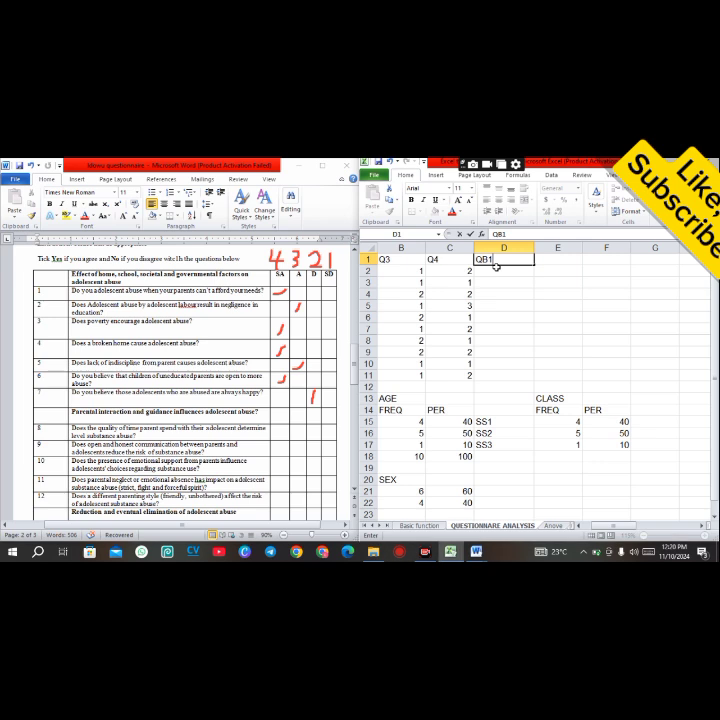
key(Return)
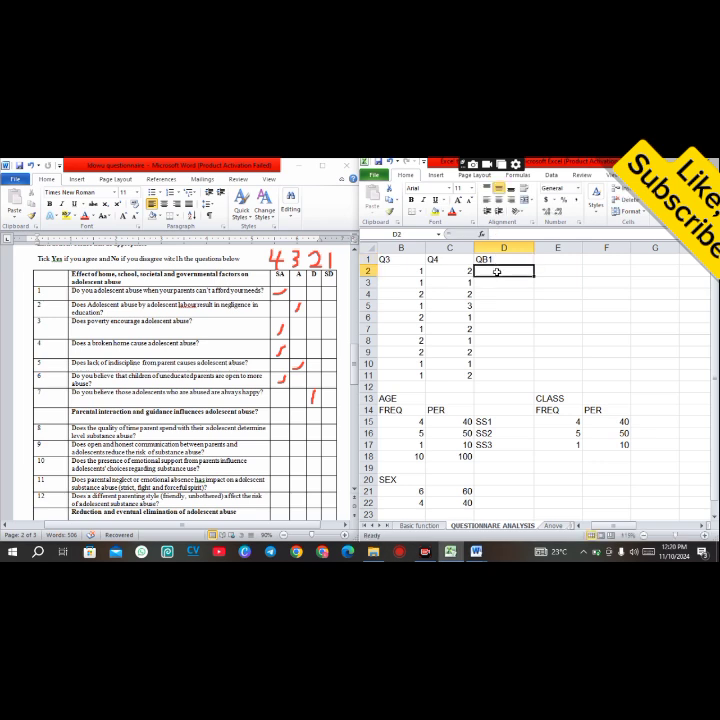
Step: Enter the first respondent's QB1 code 4 in D2 and the heading QB2 in E1
text(4)
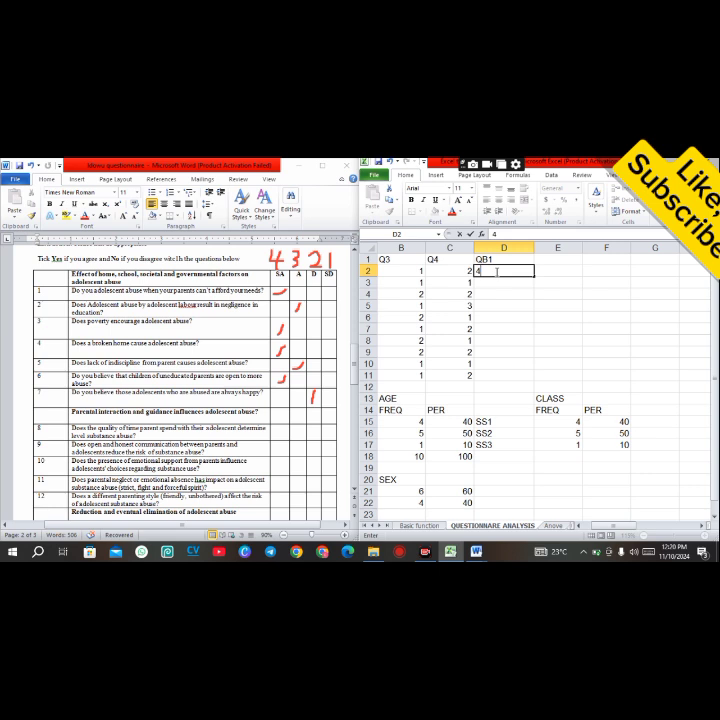
click(550, 258)
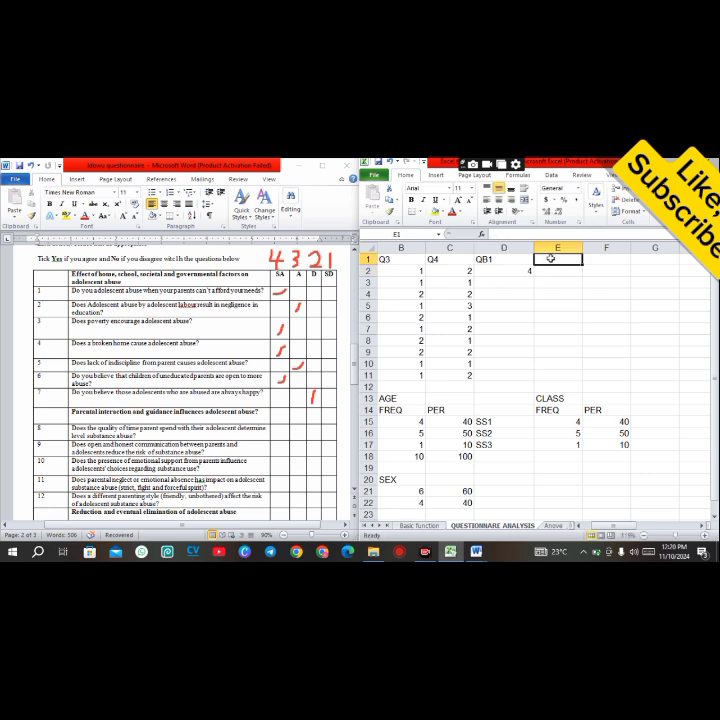
text(QB2)
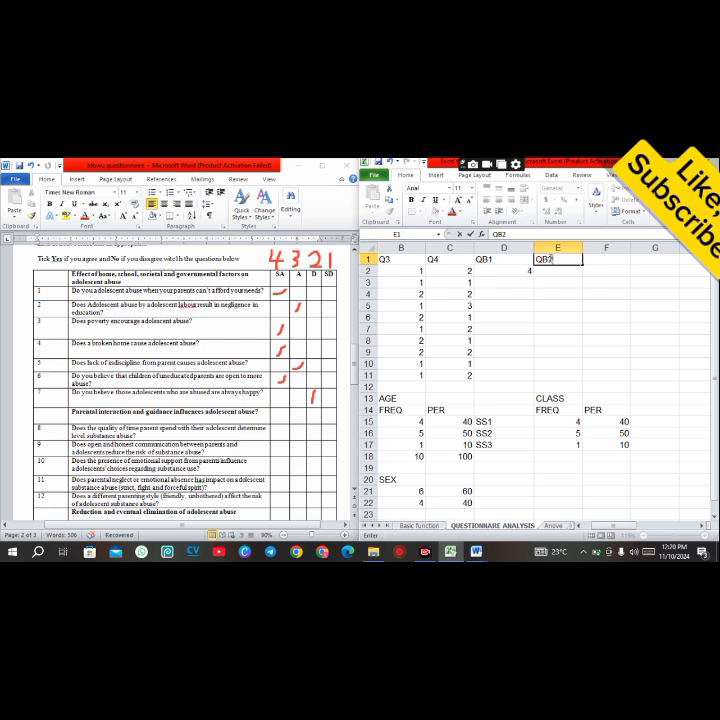
click(553, 270)
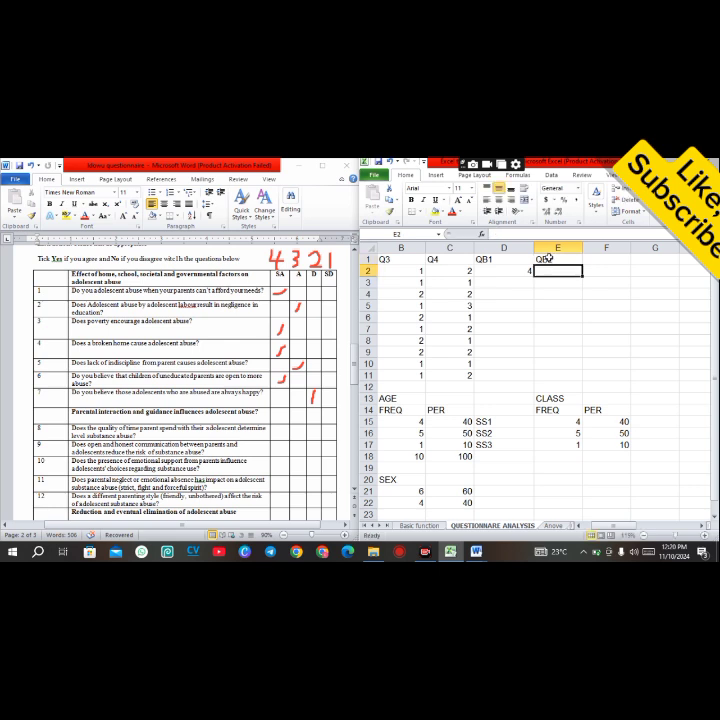
Step: Enter the first respondent's QB2 code 3 in E2
click(548, 258)
click(492, 258)
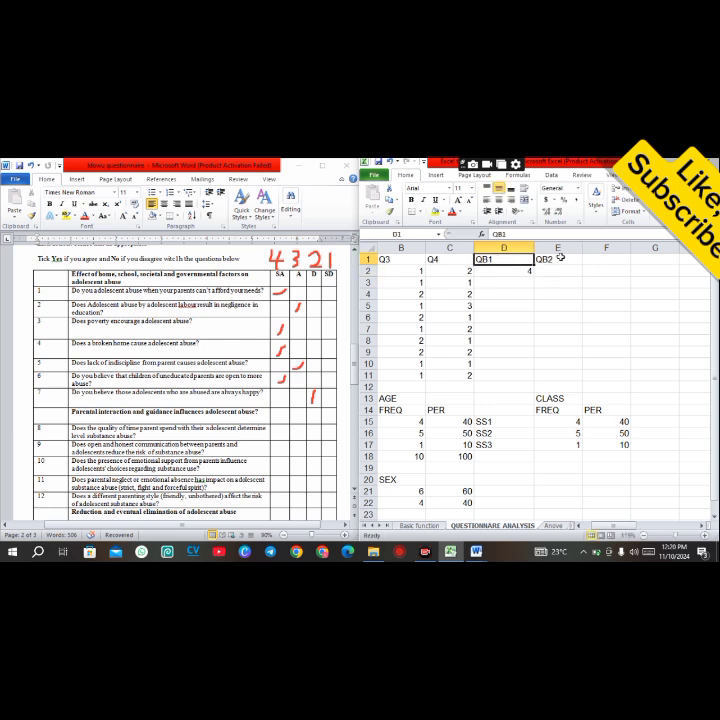
click(559, 258)
click(555, 272)
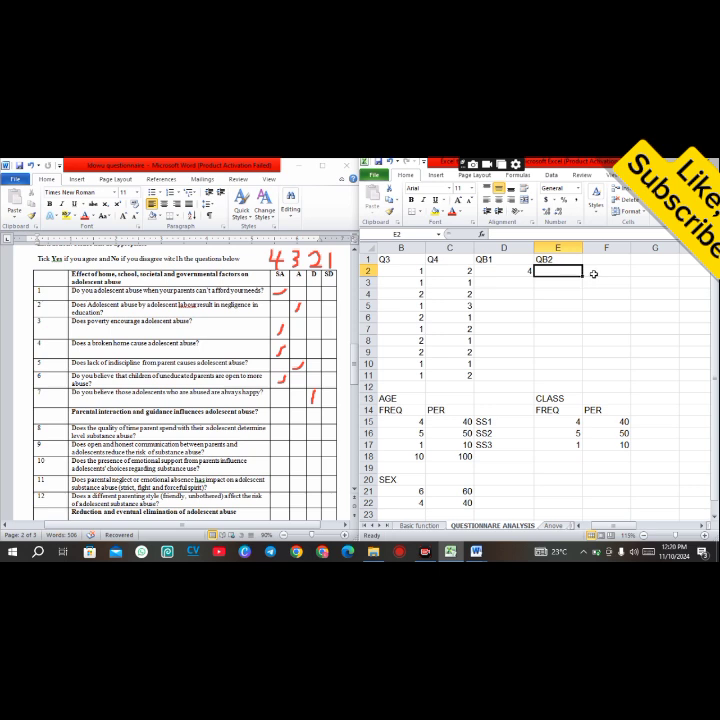
click(594, 272)
click(595, 259)
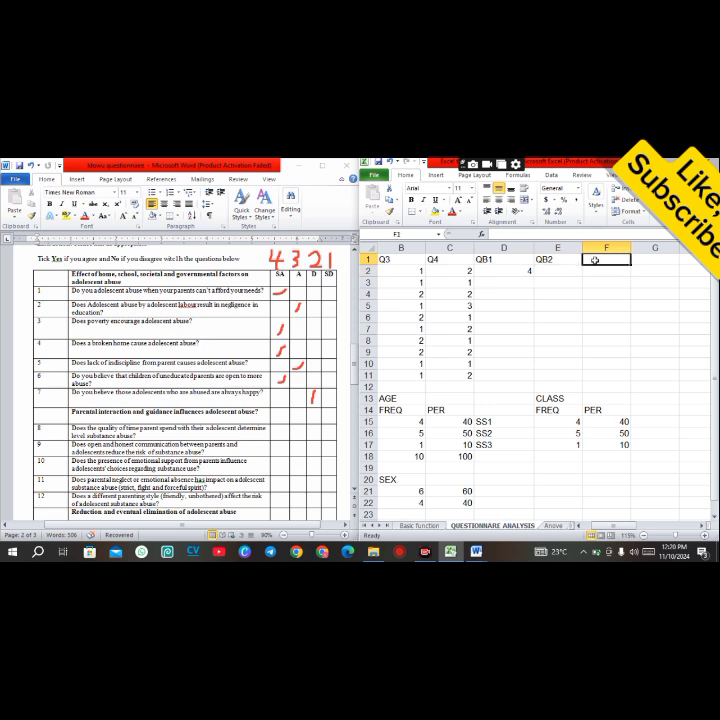
click(595, 271)
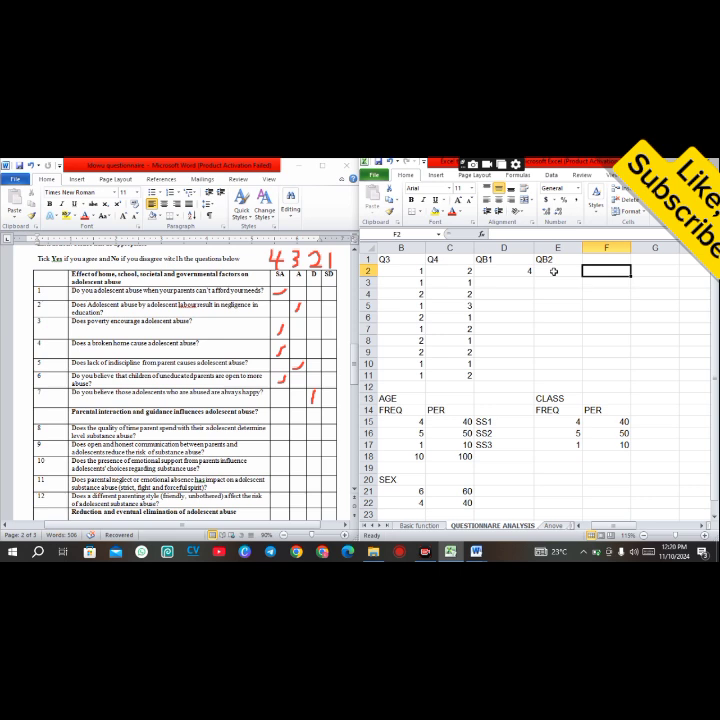
click(554, 271)
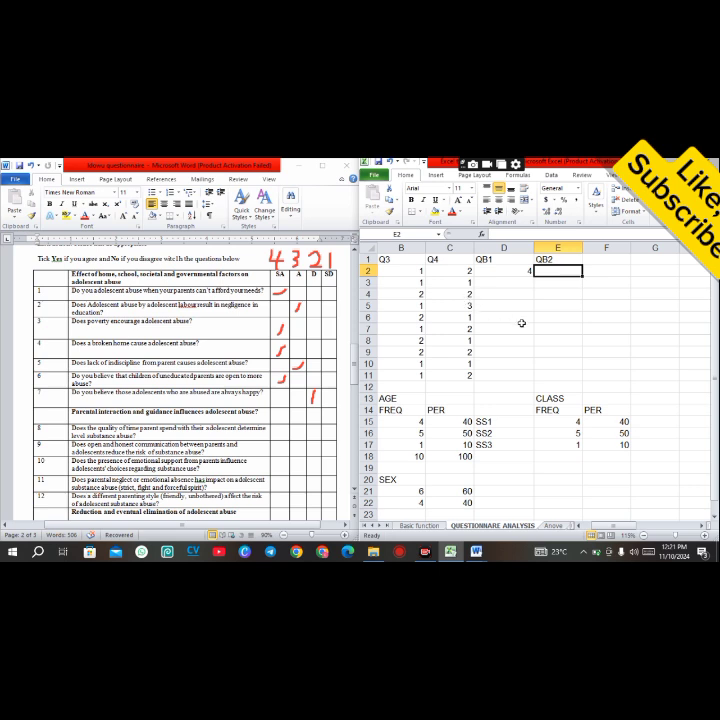
text(3)
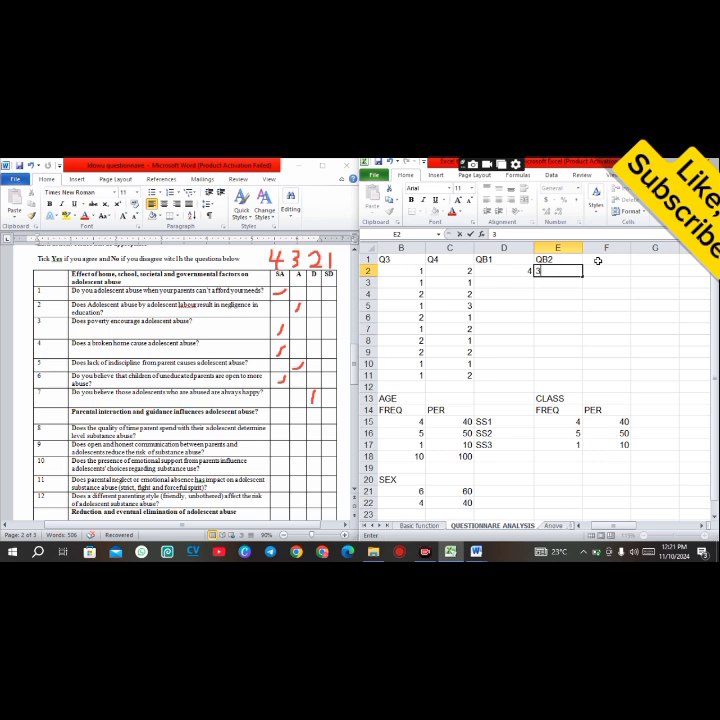
click(597, 260)
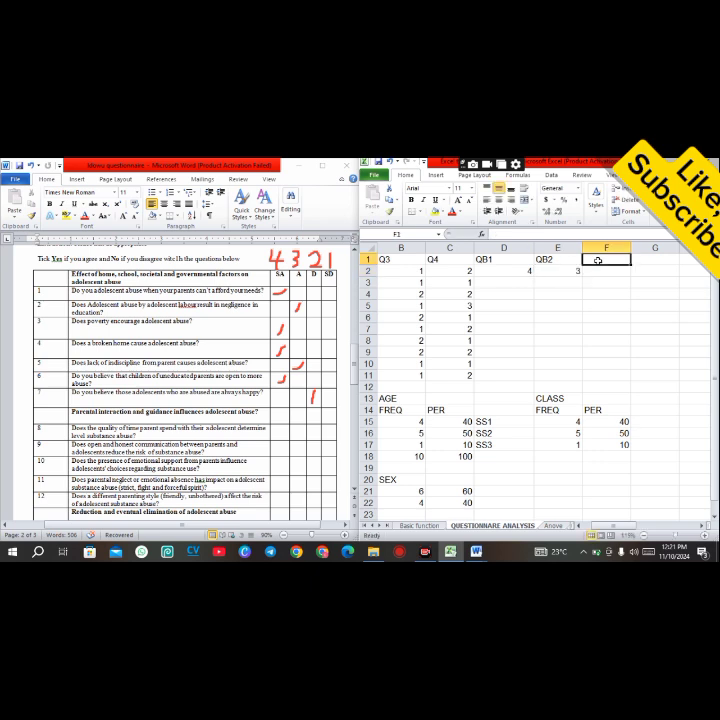
Step: Enter the headings QB3, QB4, QB5, QB6 and QB7 across F1 to J1
text(QB3)
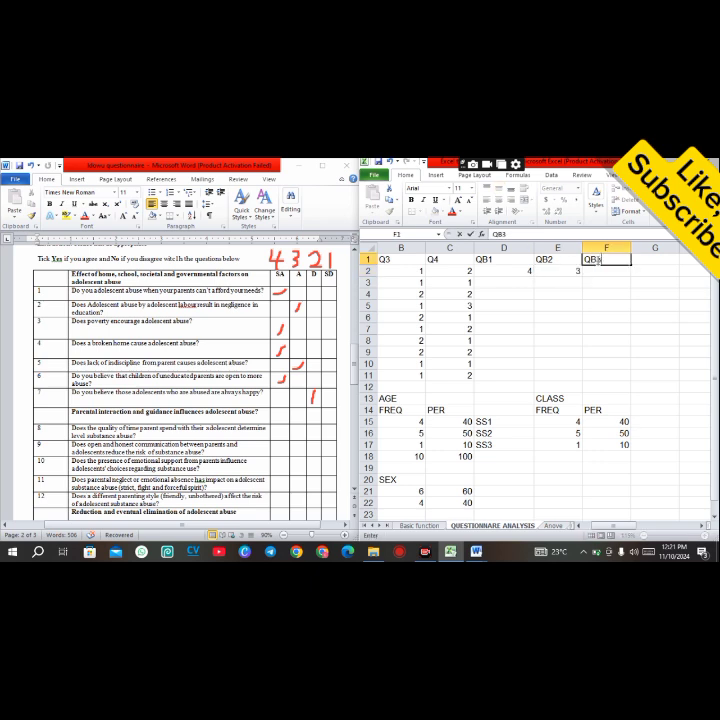
key(Tab)
text(Q)
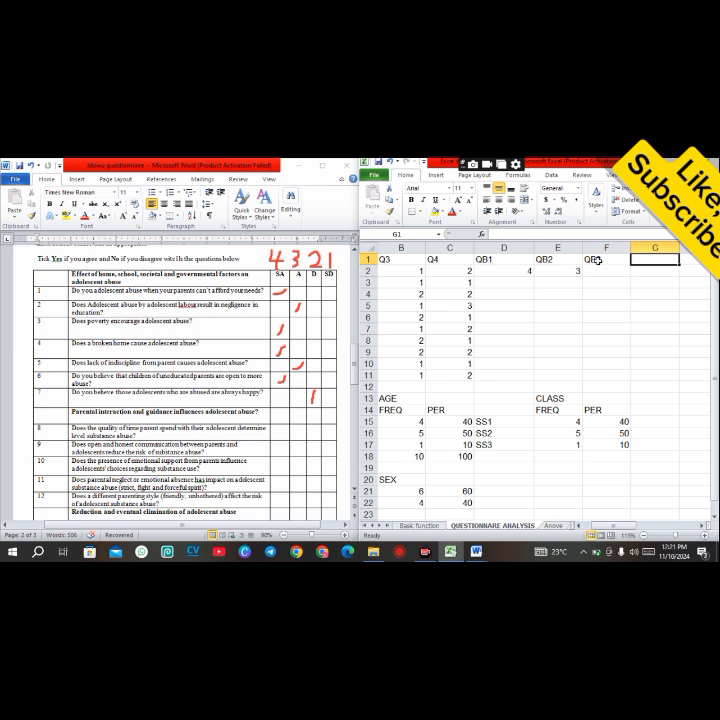
text(B4)
key(Tab)
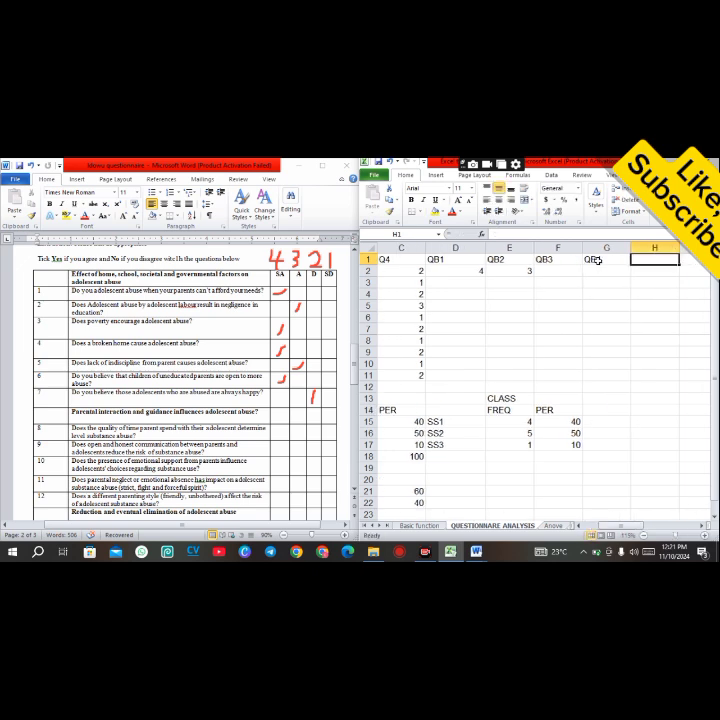
text(QB5)
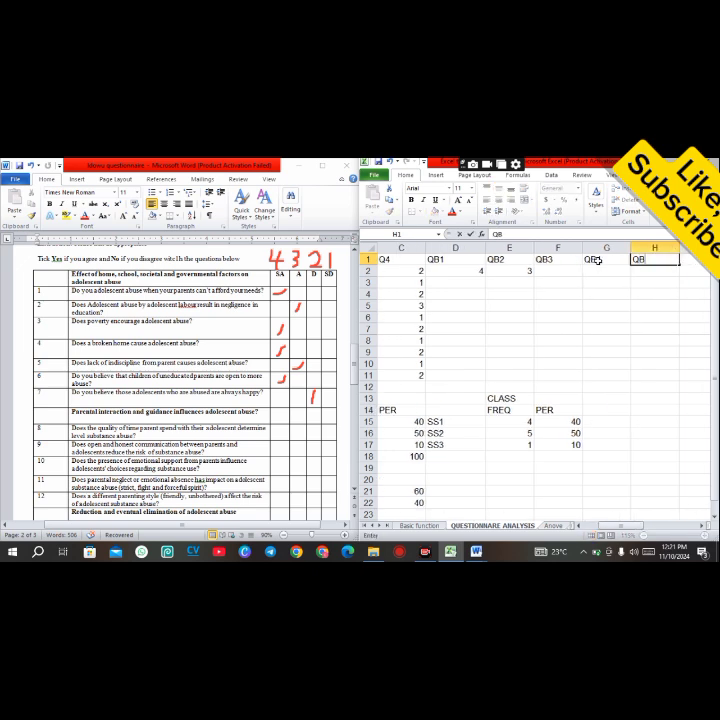
key(Tab)
text(QB6)
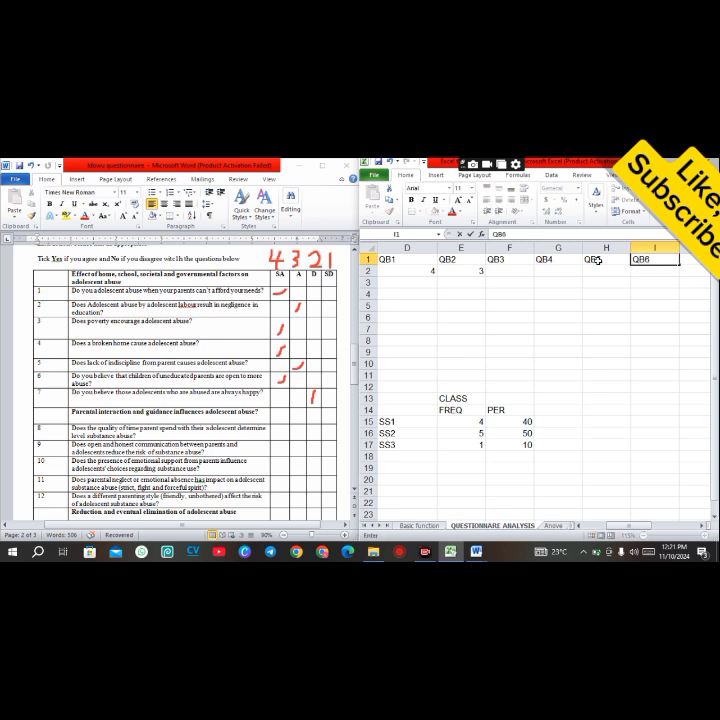
key(Tab)
text(QB7)
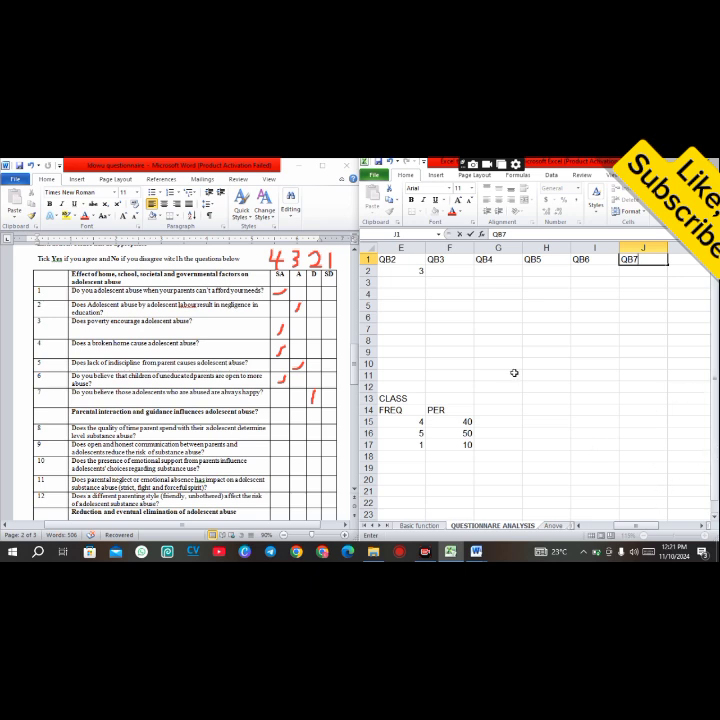
Step: Enter the first respondent's QB3 code 4 in F2
click(446, 270)
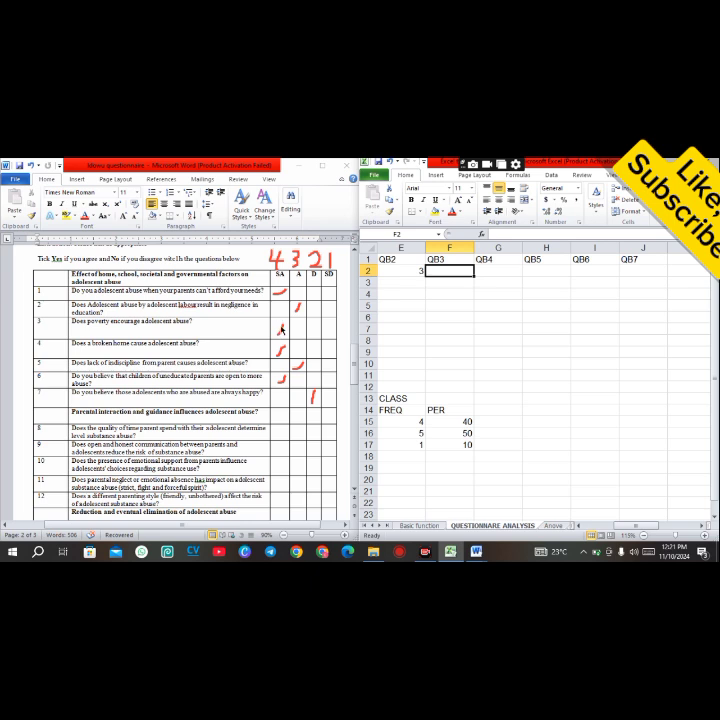
text(4)
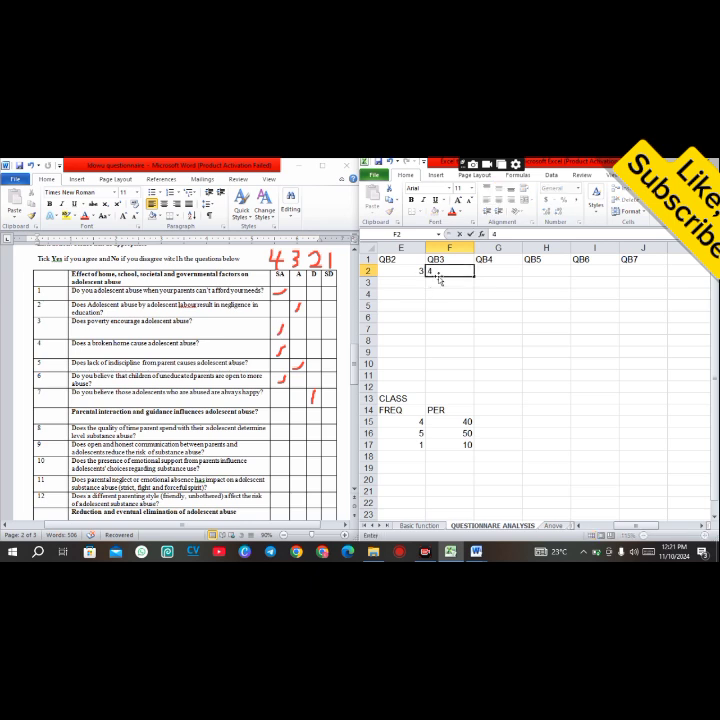
key(Tab)
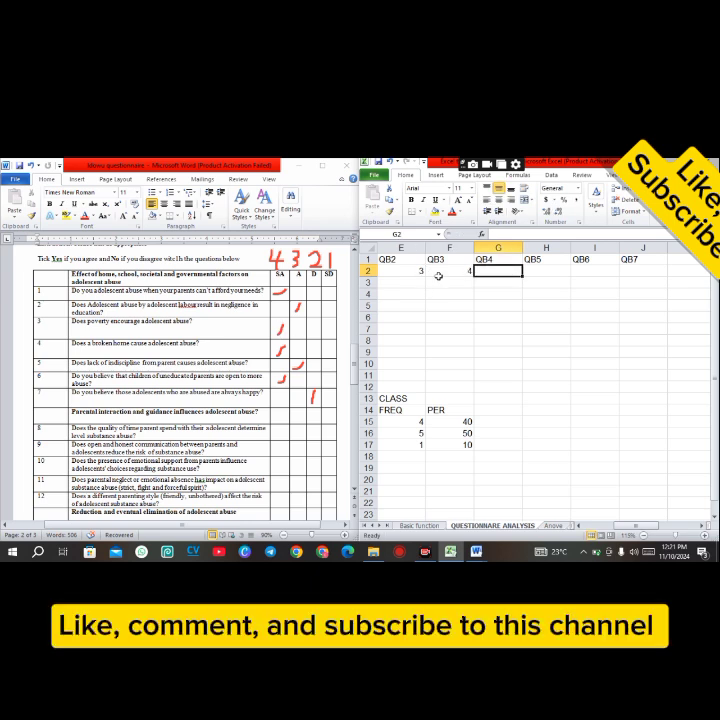
Step: Enter the first respondent's codes 4, 3, 4 and 2 for QB4 to QB7 in cells G2 to J2
text(4)
key(Tab)
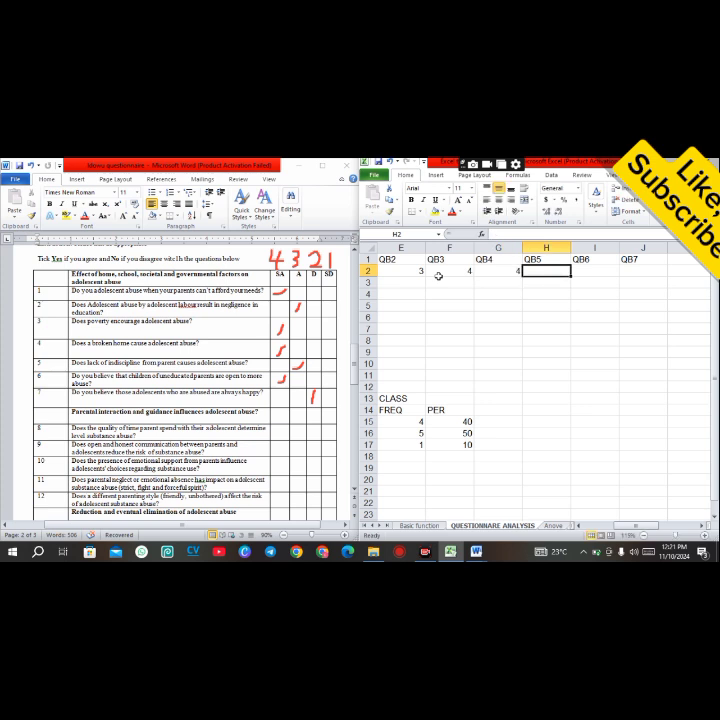
text(3)
key(Tab)
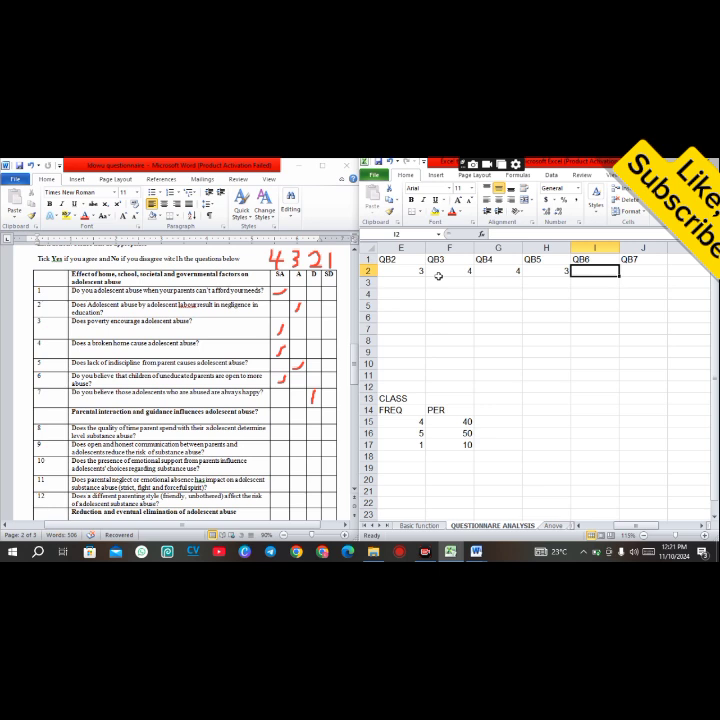
text(4)
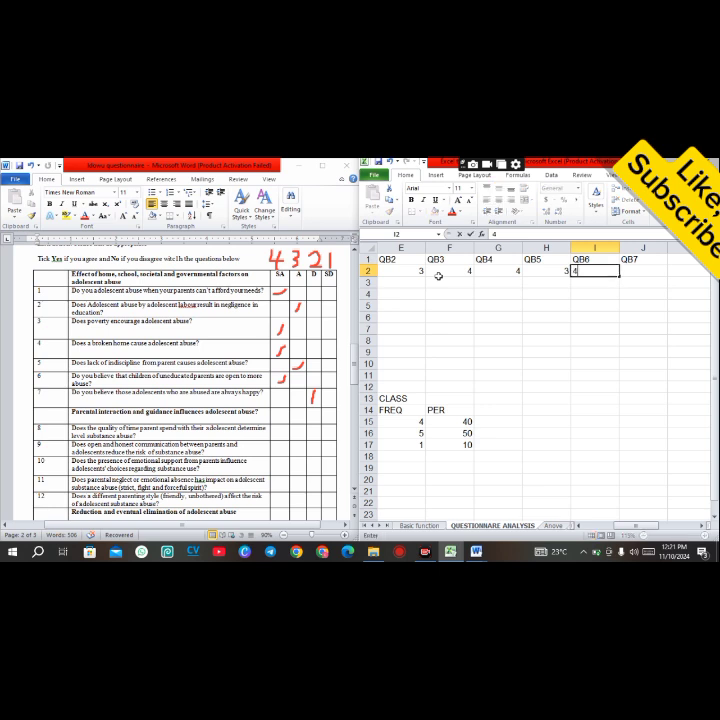
key(Tab)
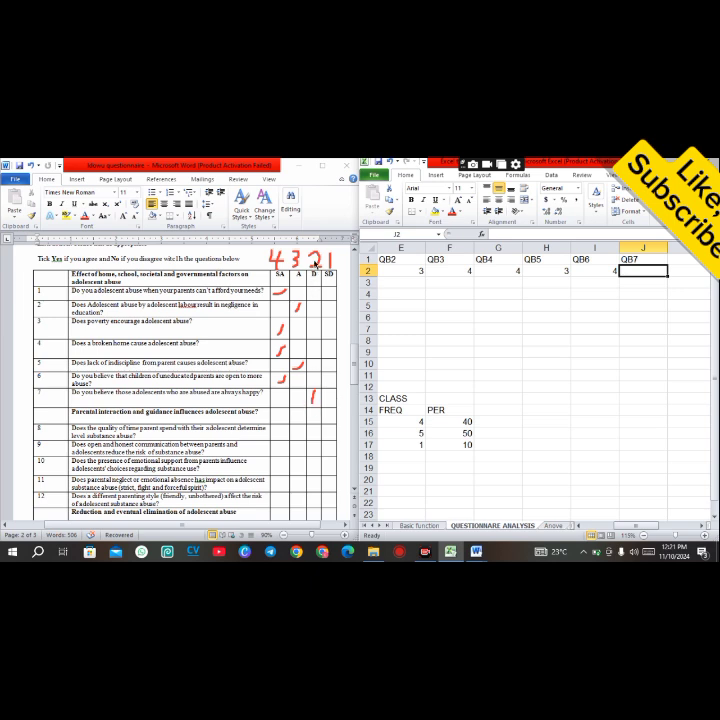
text(2)
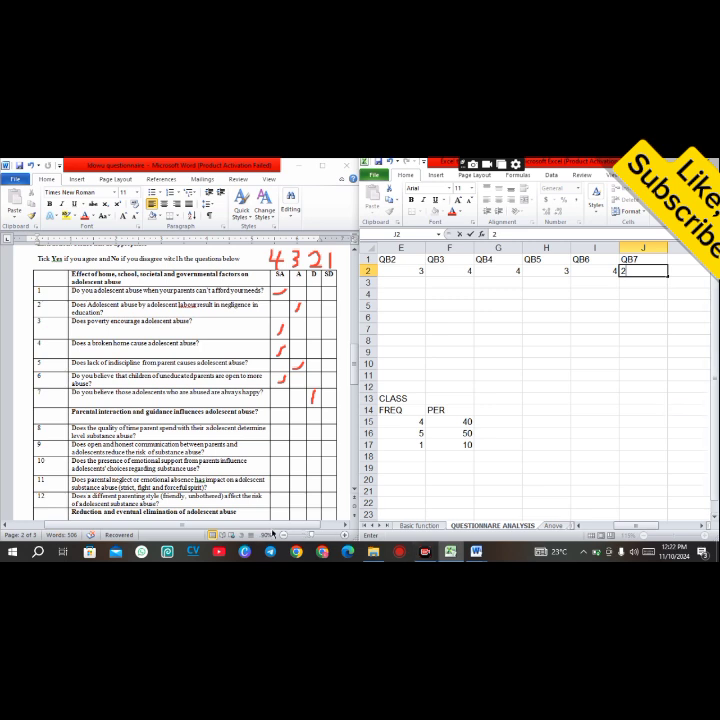
click(263, 536)
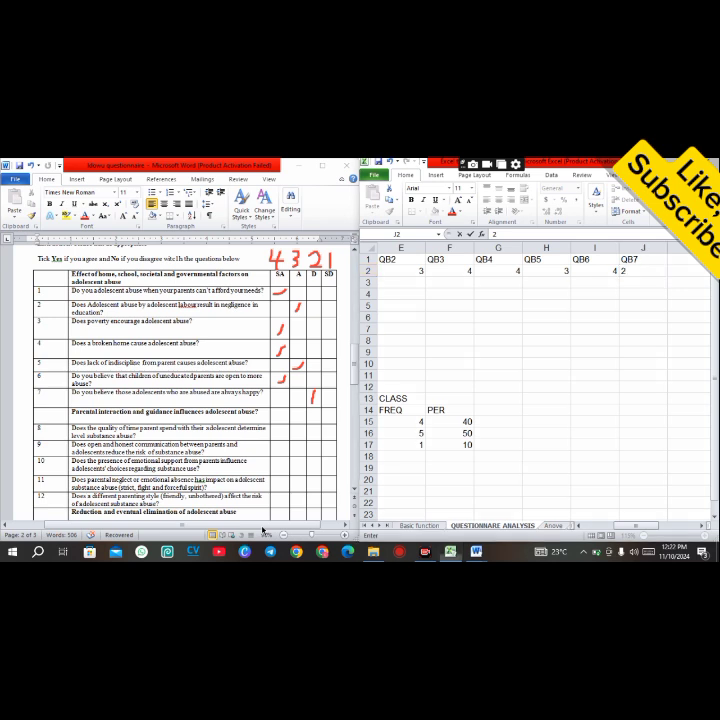
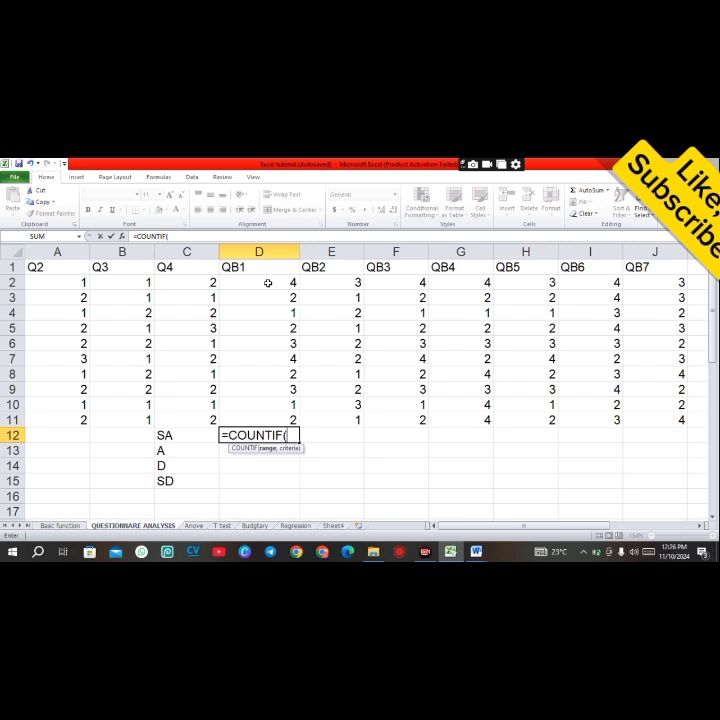
Step: Finish the formula =COUNTIF(D2:D11,4) in D12 to count QB1's SA (code 4) responses
text(D)
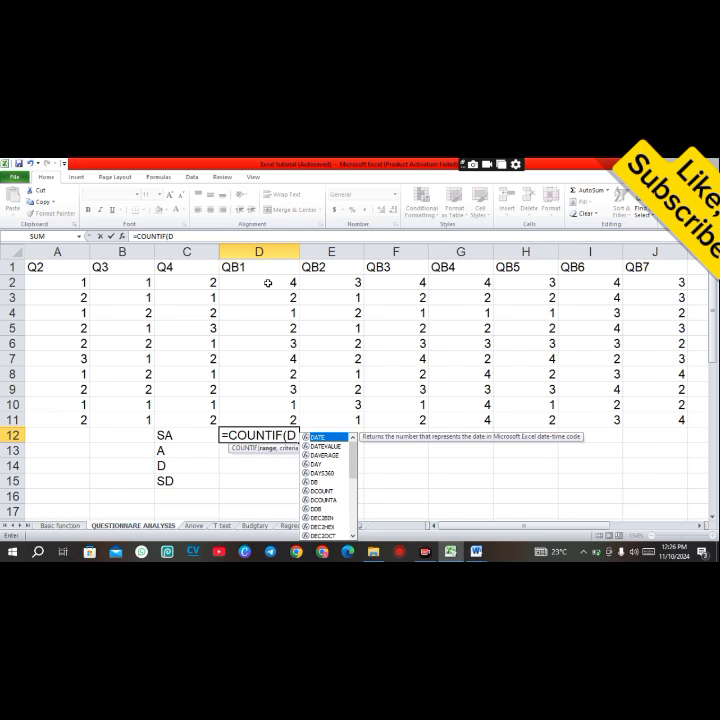
text(2:)
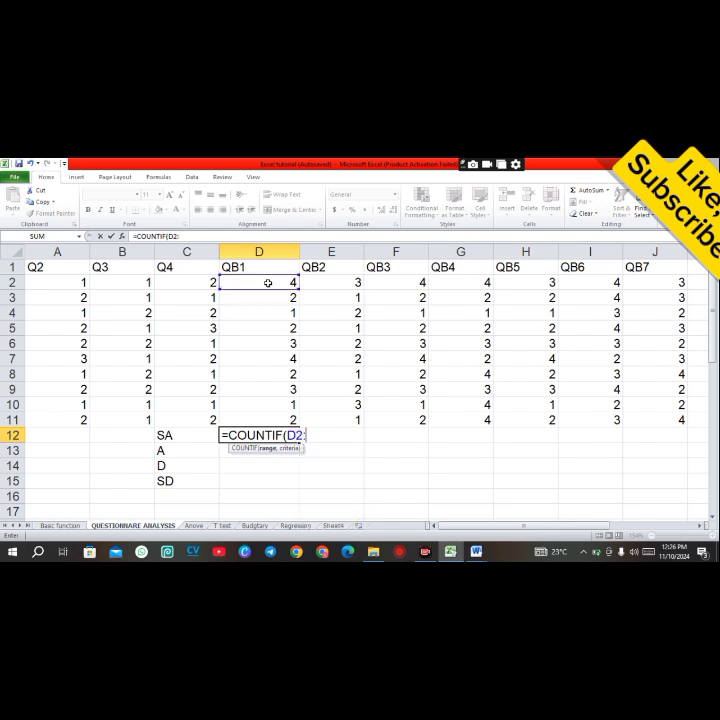
text(D11)
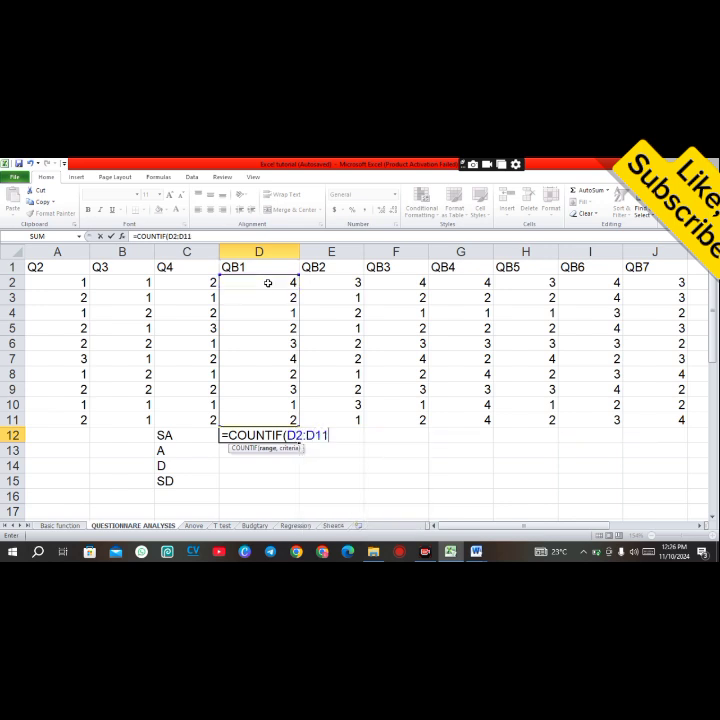
text(,4))
key(Return)
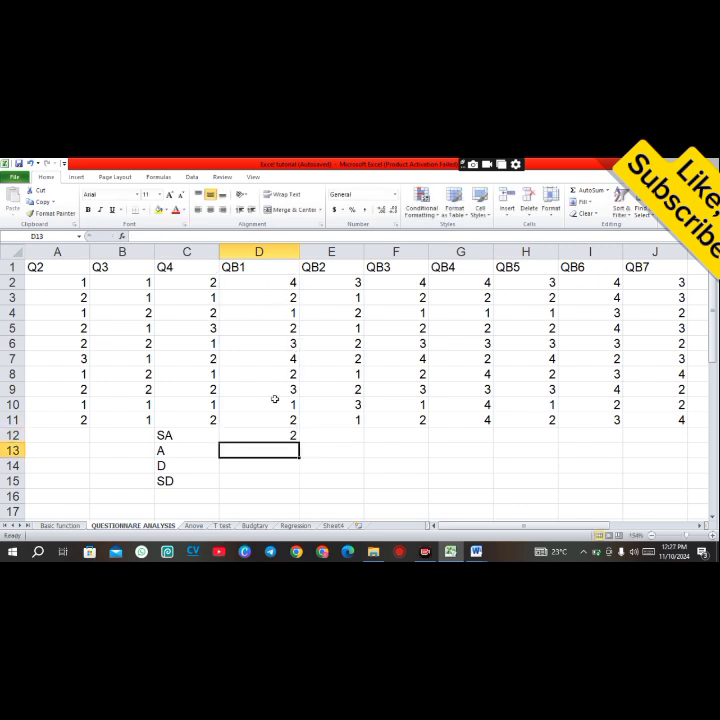
Step: Copy the SA count formula from D12 across the row to J12 for QB2 to QB7
click(272, 432)
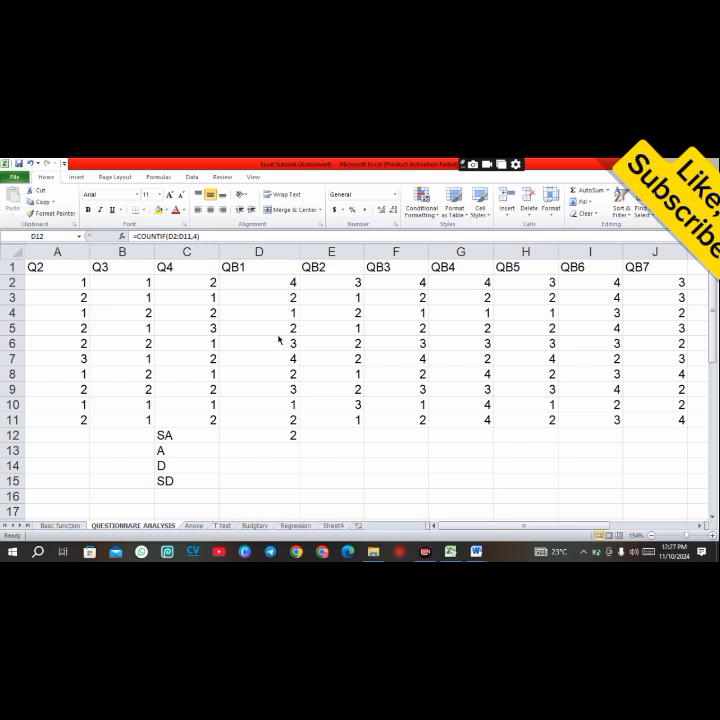
mouse_move(256, 276)
mouse_down()
mouse_move(296, 282)
mouse_move(307, 292)
mouse_up()
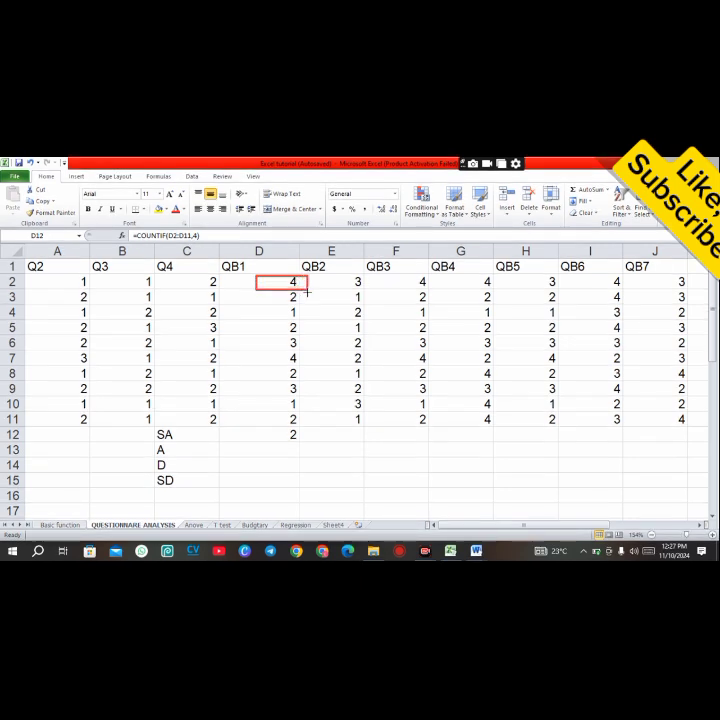
drag(260, 350, 325, 368)
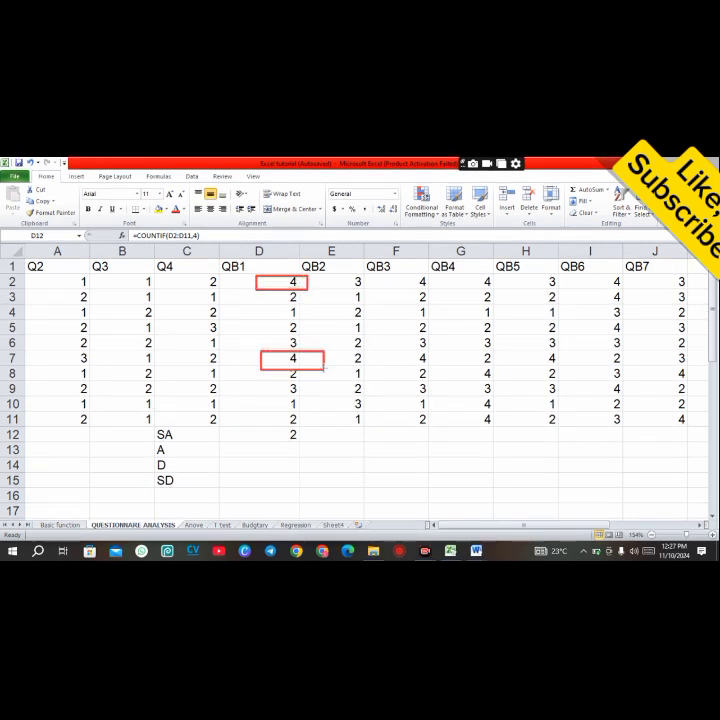
click(240, 521)
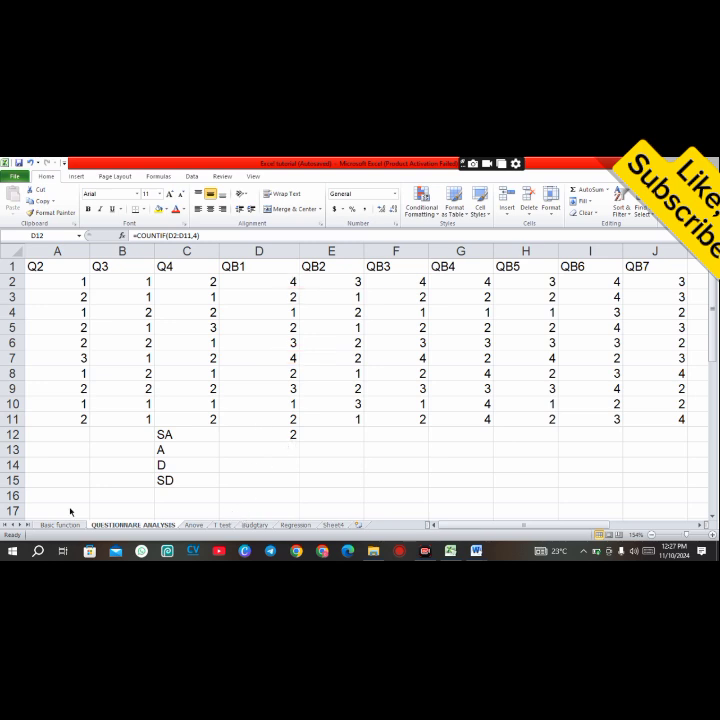
click(257, 435)
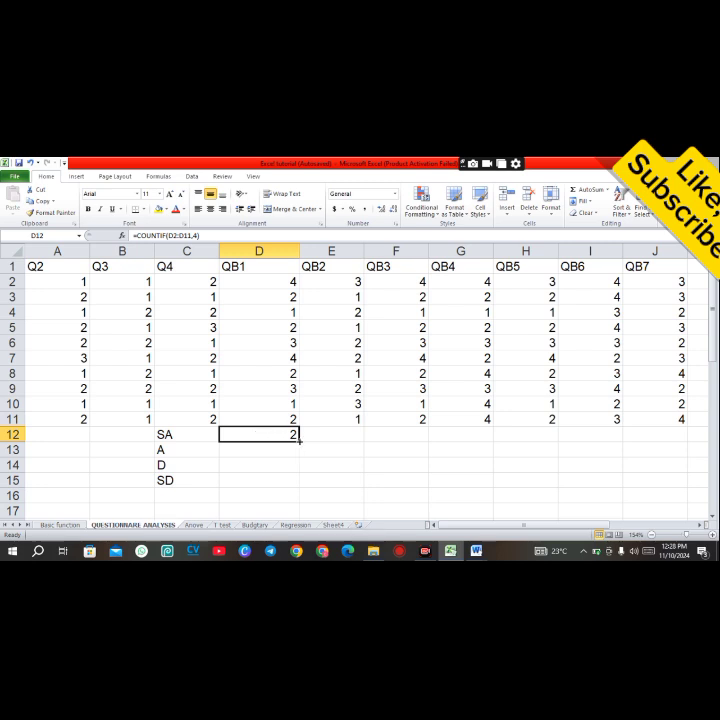
drag(298, 440, 658, 438)
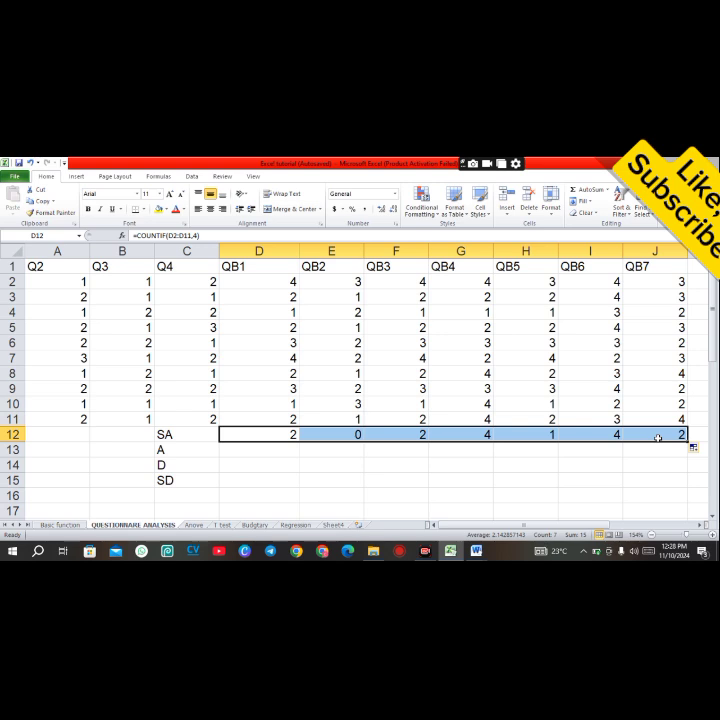
Step: Inspect the copied COUNTIF formulas in cells E12 to J12
click(332, 251)
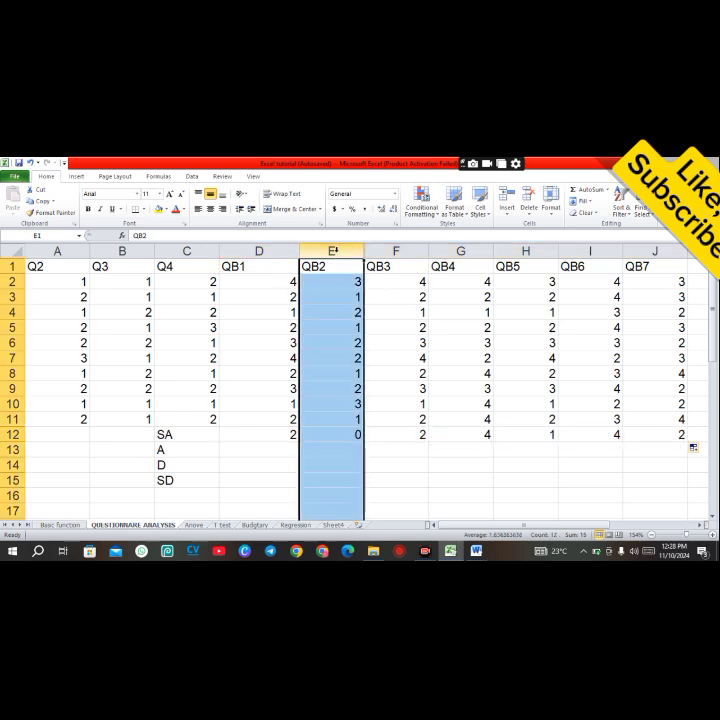
click(379, 441)
click(357, 434)
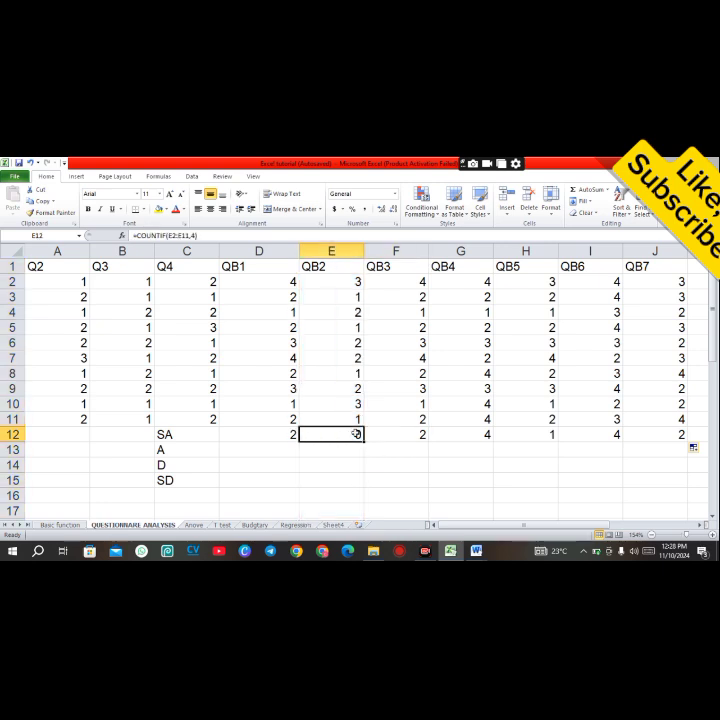
click(419, 434)
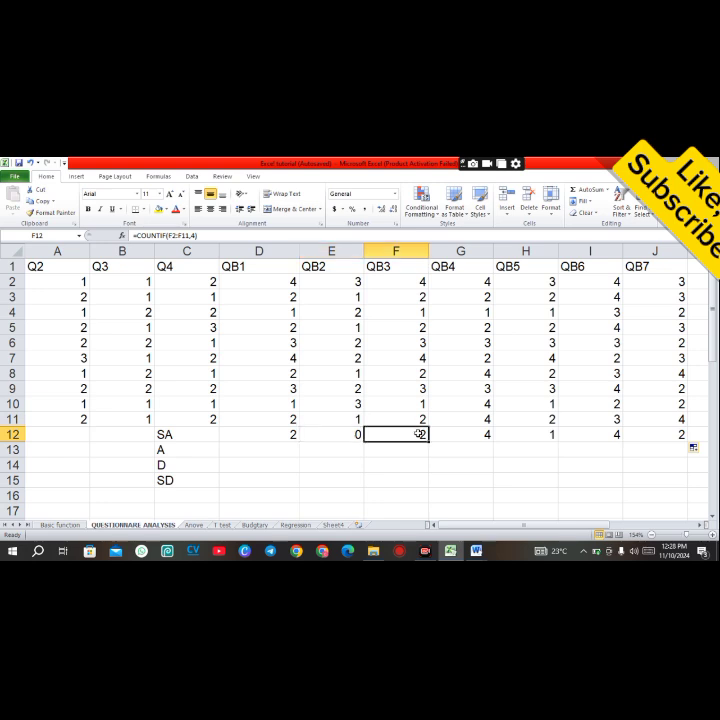
click(472, 436)
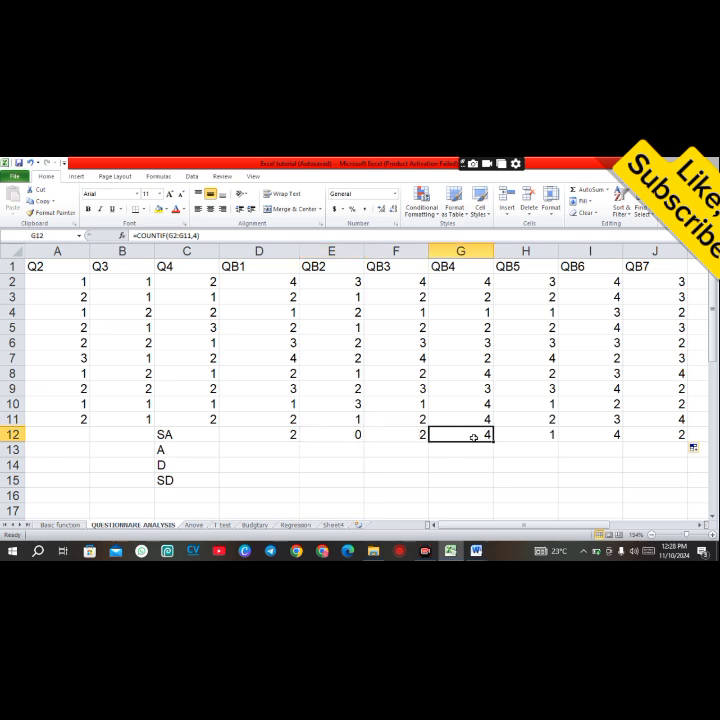
click(544, 438)
click(619, 438)
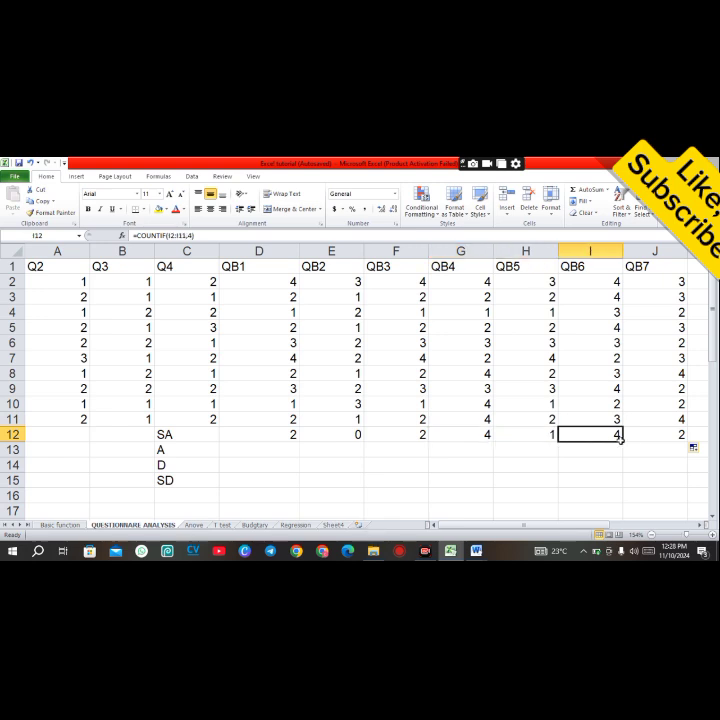
click(675, 434)
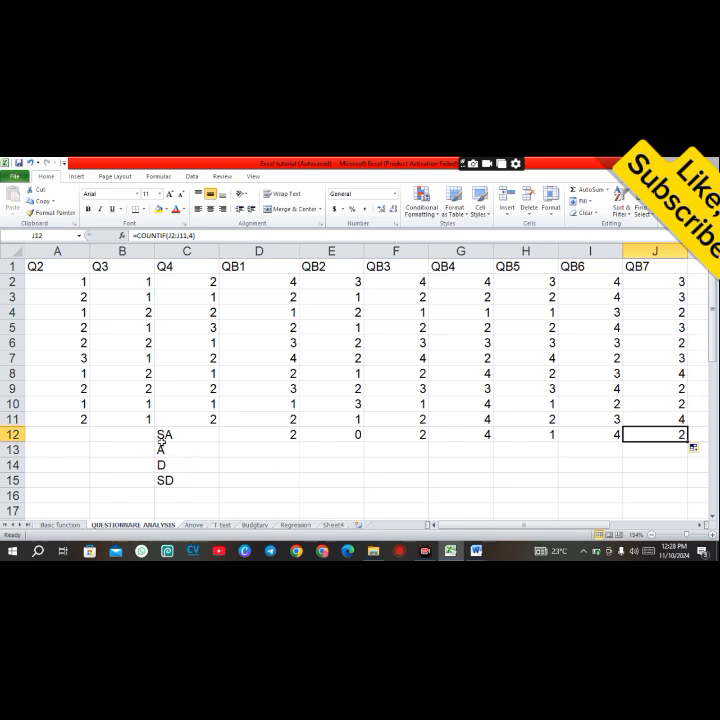
Step: Make the frequency table in C12 to J15 bold
click(204, 432)
drag(204, 432, 649, 484)
key(ctrl+b)
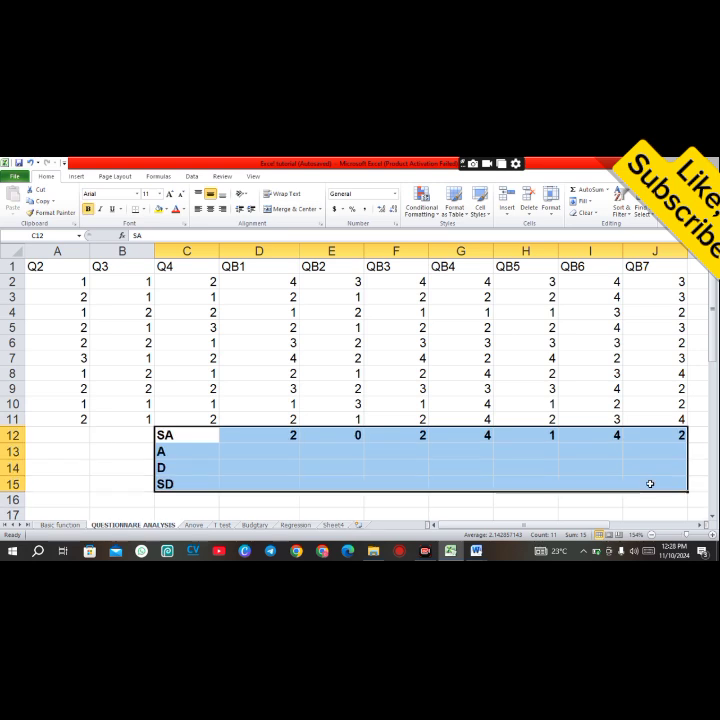
Step: Count QB1's A (code 3) responses in D13 with =COUNTIF(D2:D11,3)
click(268, 447)
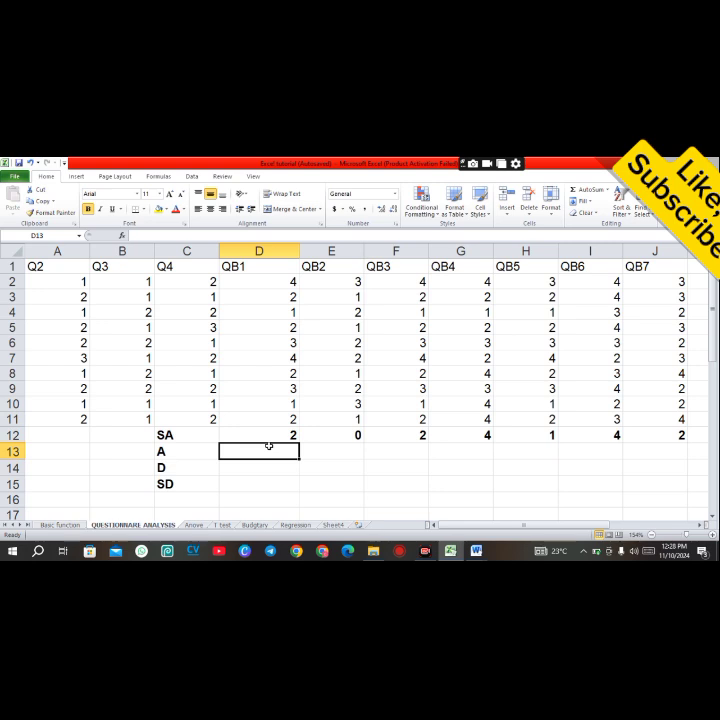
text(=COUN)
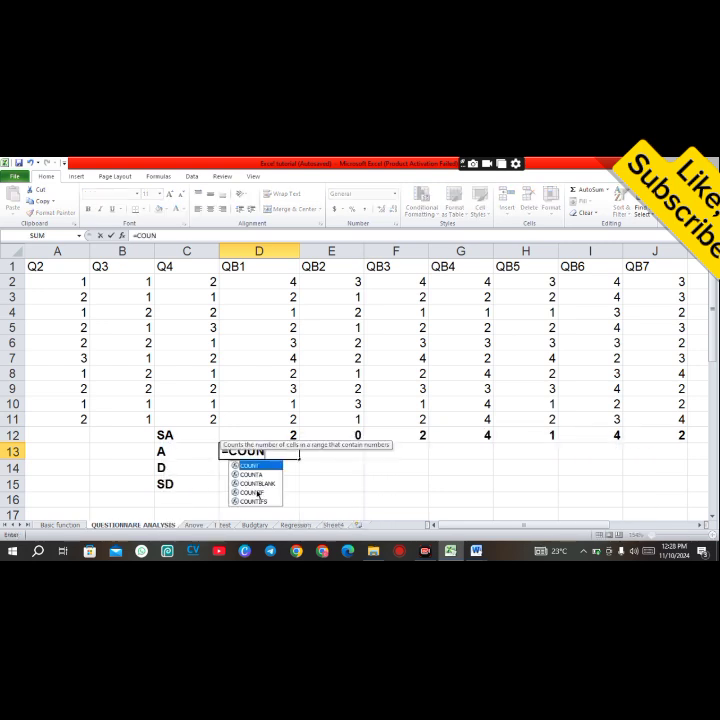
double_click(256, 491)
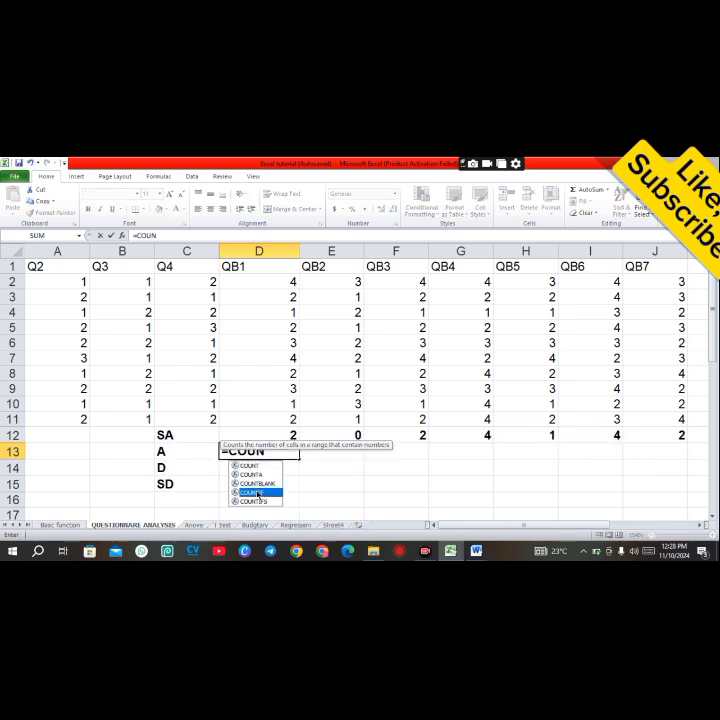
drag(286, 280, 293, 427)
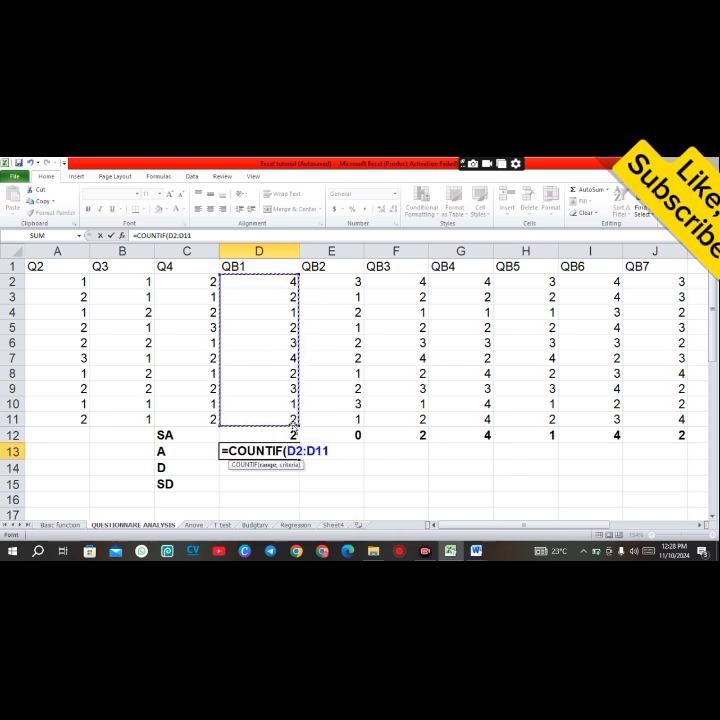
text(,3)
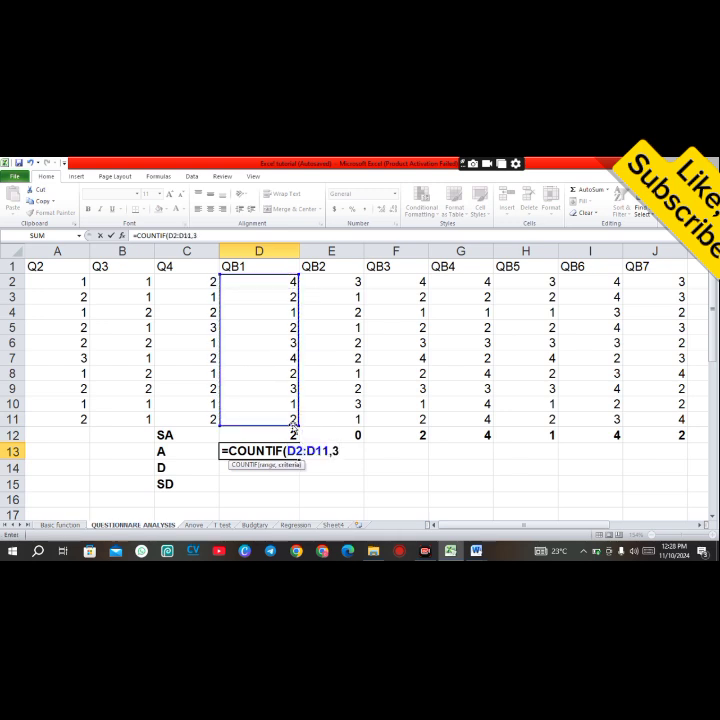
text())
key(Return)
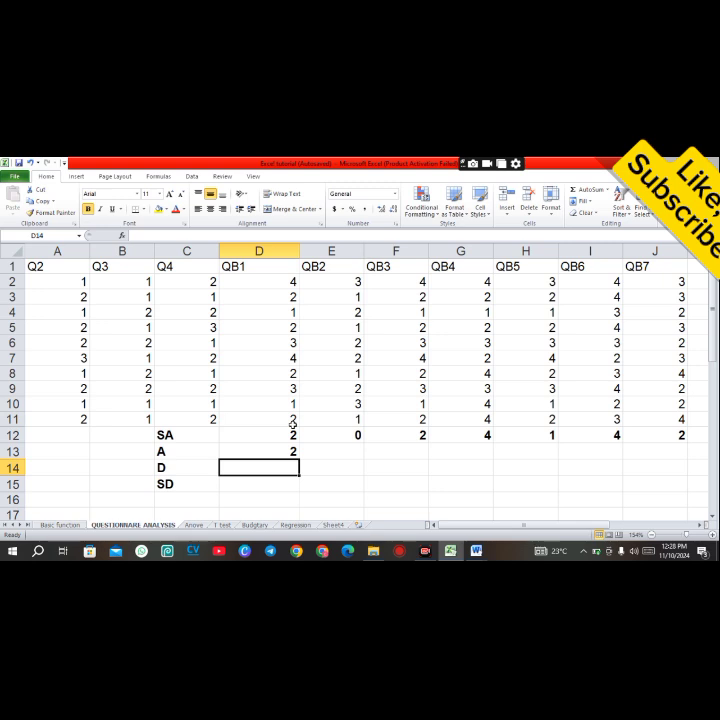
Step: Copy the A count formula from D13 across the row to J13
click(291, 451)
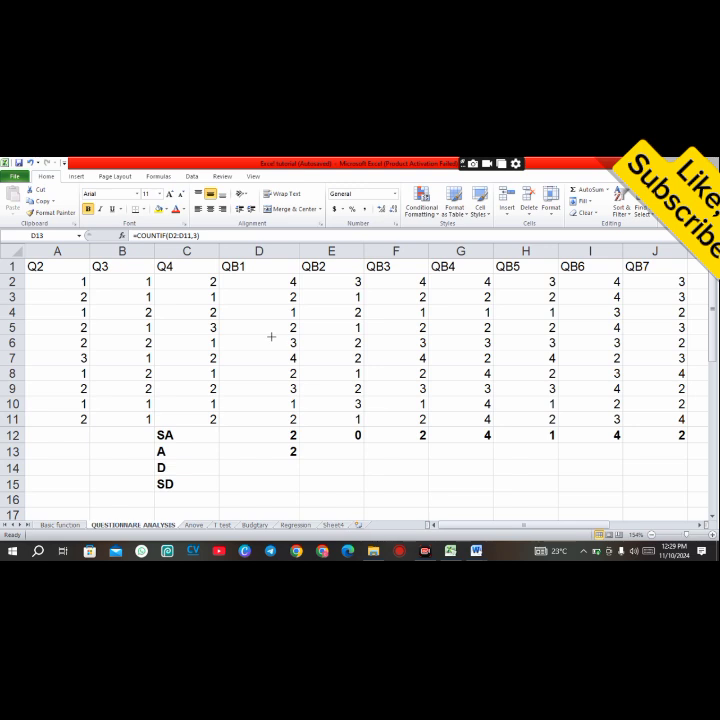
drag(270, 336, 308, 352)
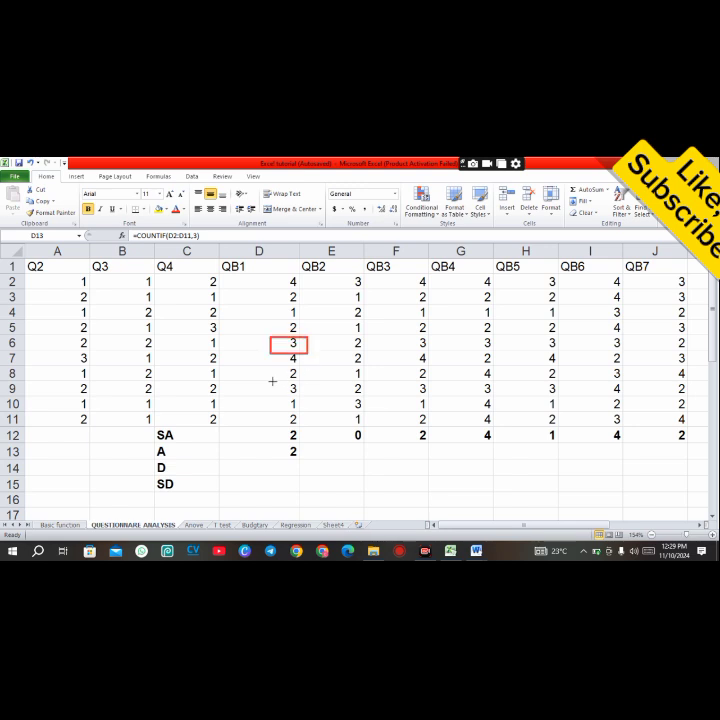
drag(272, 380, 309, 397)
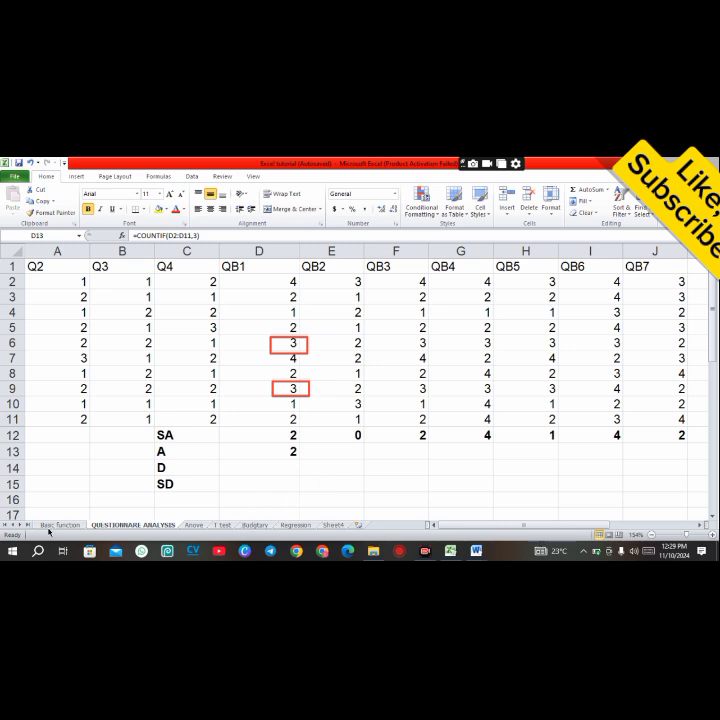
click(270, 450)
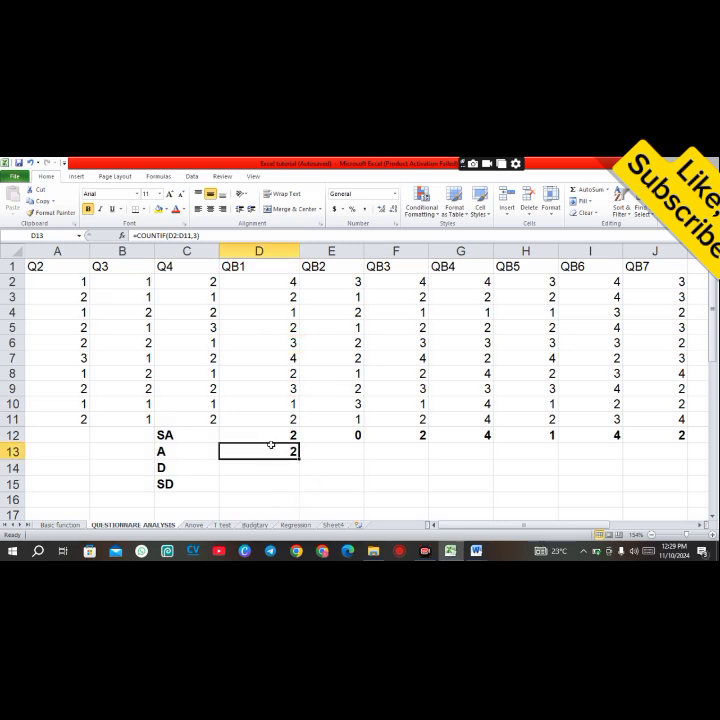
drag(298, 459, 667, 463)
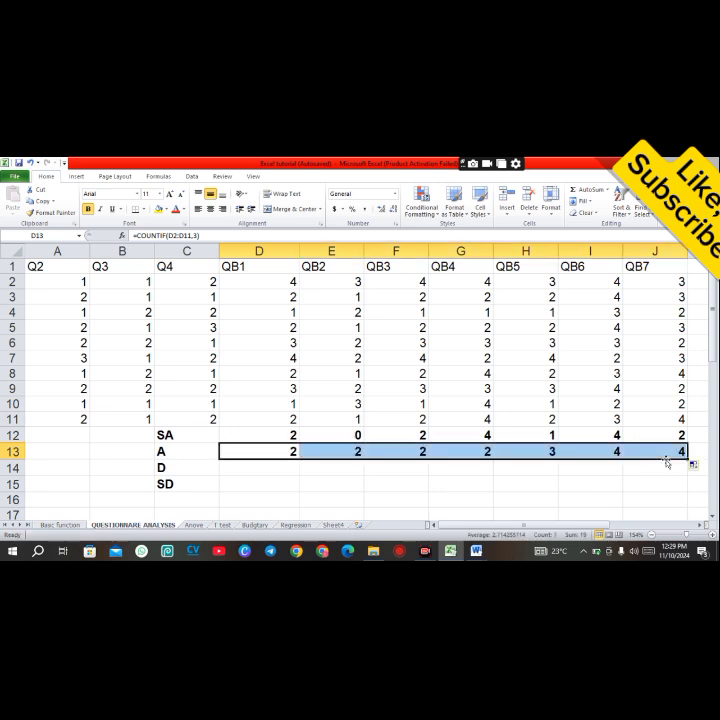
Step: Count QB1's D (code 2) responses in D14 with =COUNTIF(D2:D11,2) and copy it across to J14
click(274, 469)
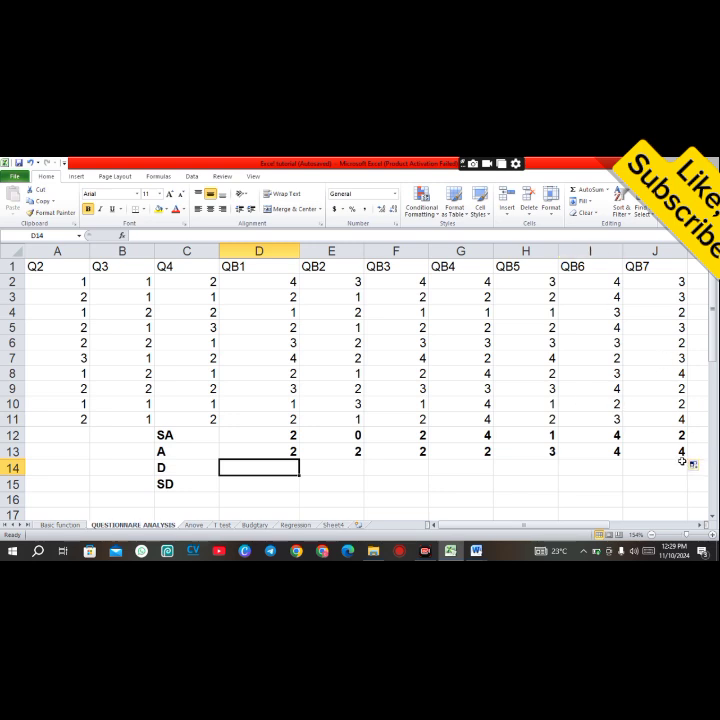
text(=COUNT)
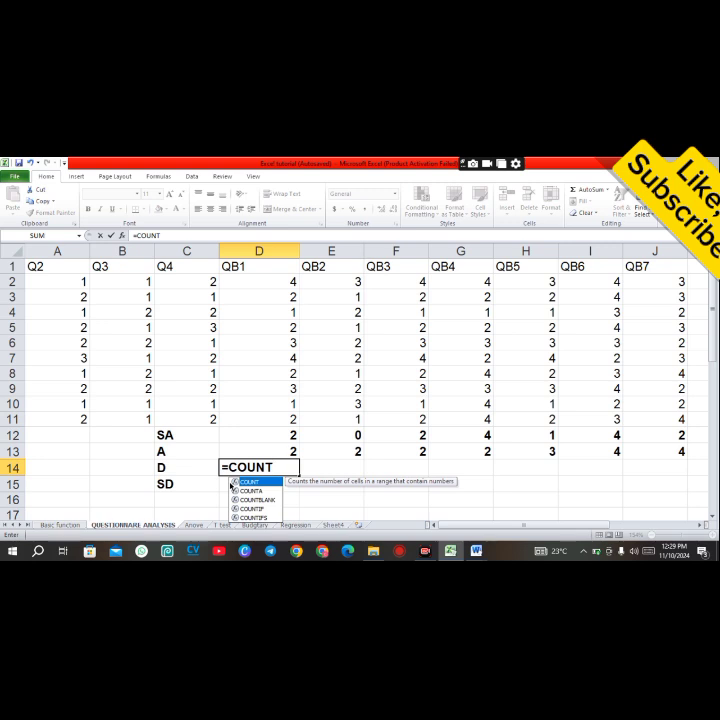
double_click(254, 508)
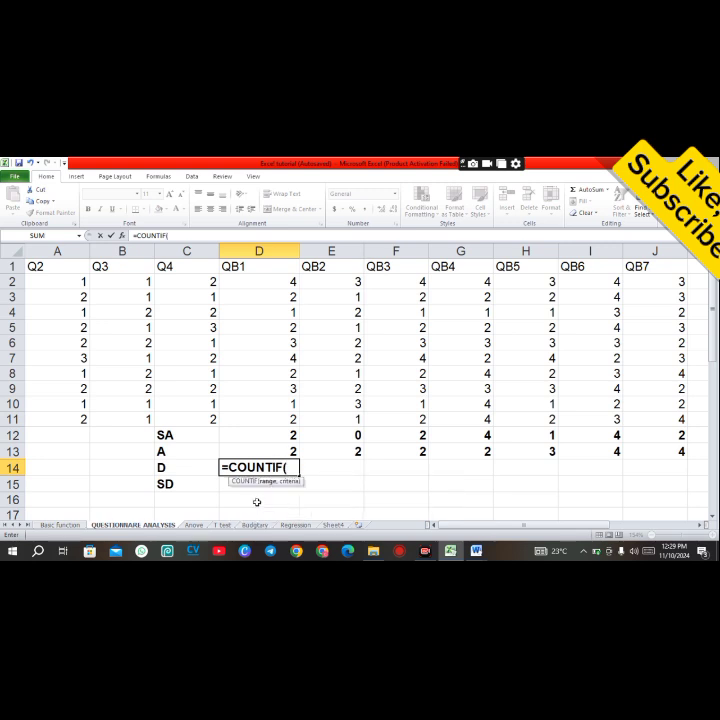
drag(285, 281, 291, 414)
text(,)
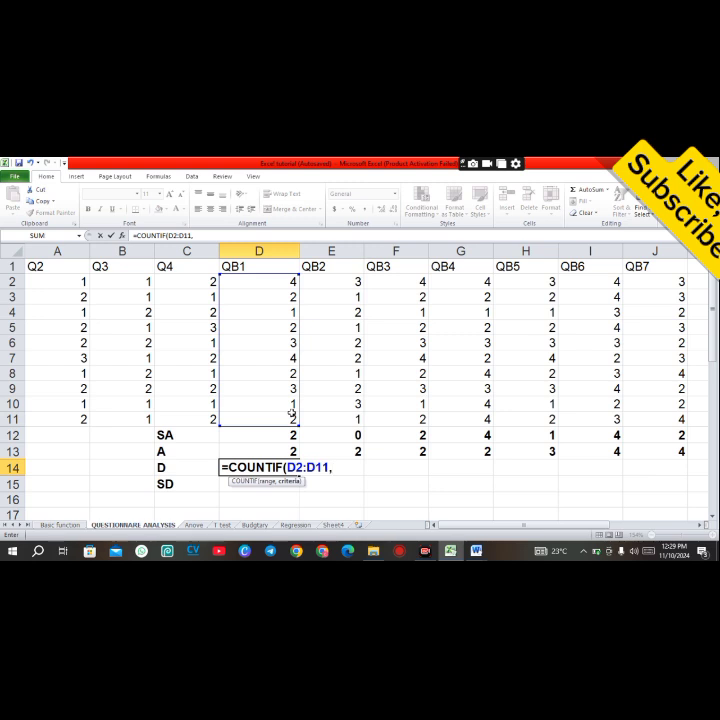
text(2)
key(Return)
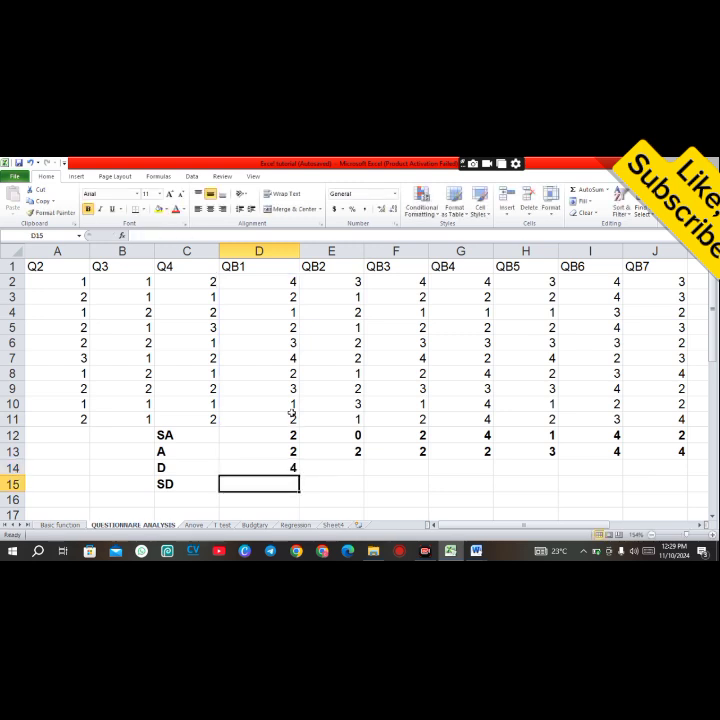
click(280, 468)
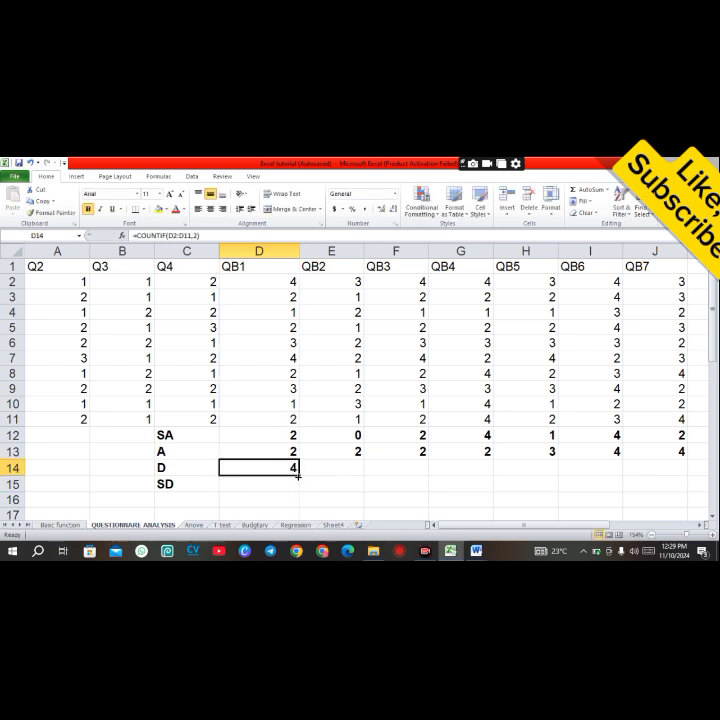
drag(298, 477, 670, 479)
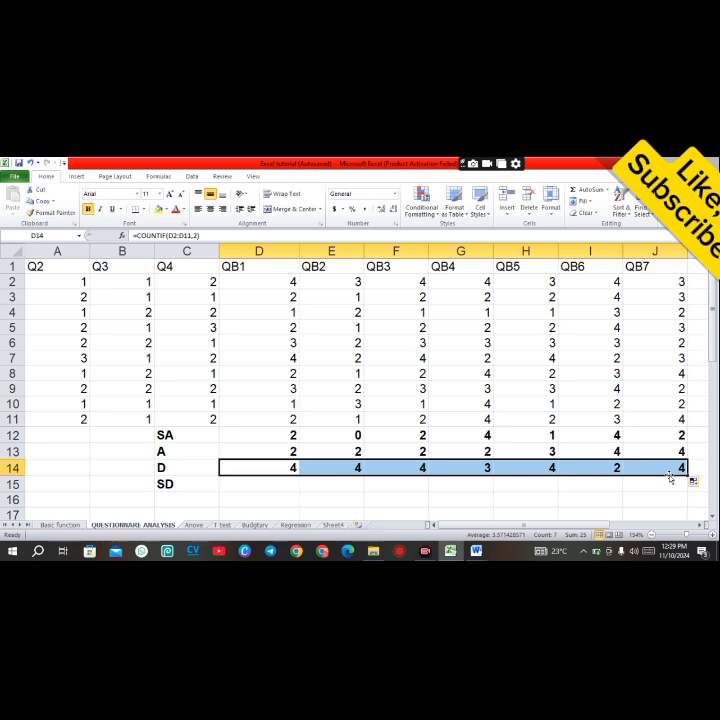
Step: Count QB1's SD (code 1) responses in D15 with =COUNTIF(D2:D11,1) and copy it across to J15
click(279, 483)
text(=CU)
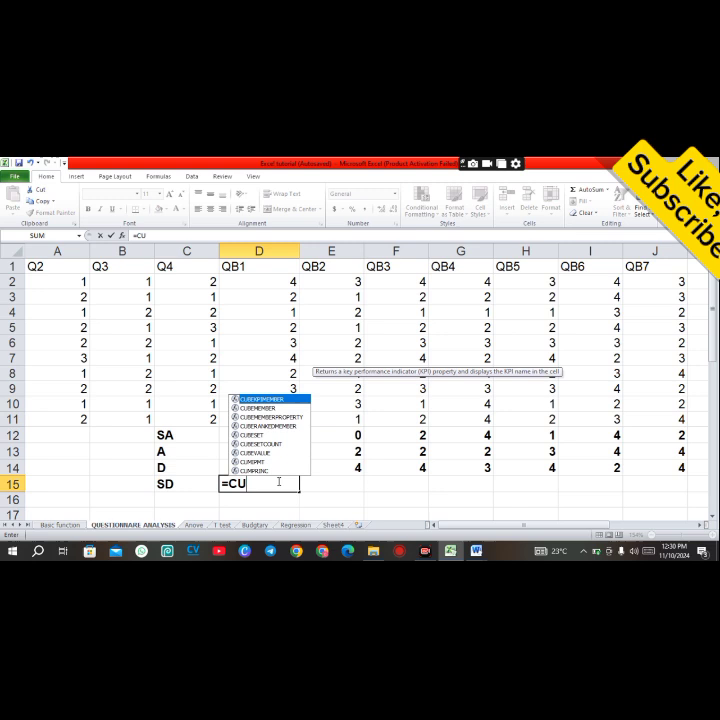
key(BackSpace)
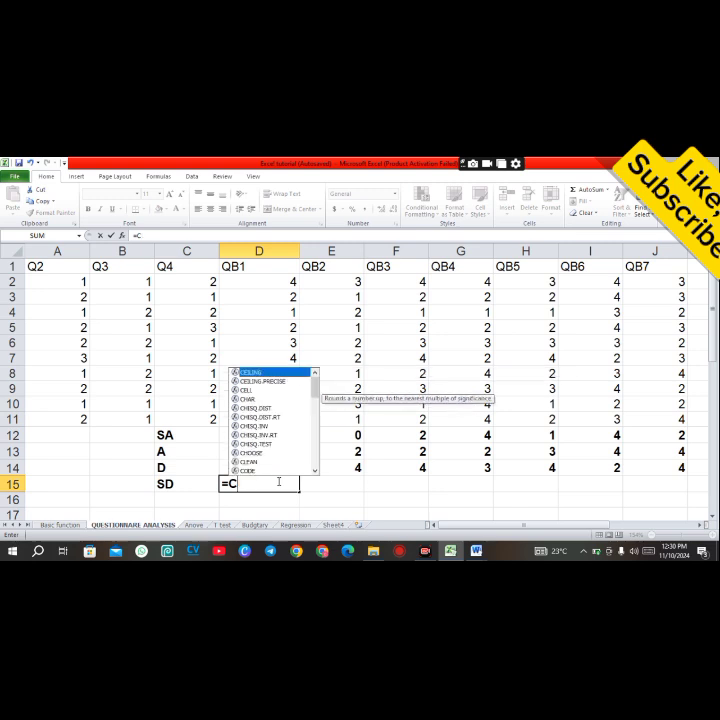
text(OU)
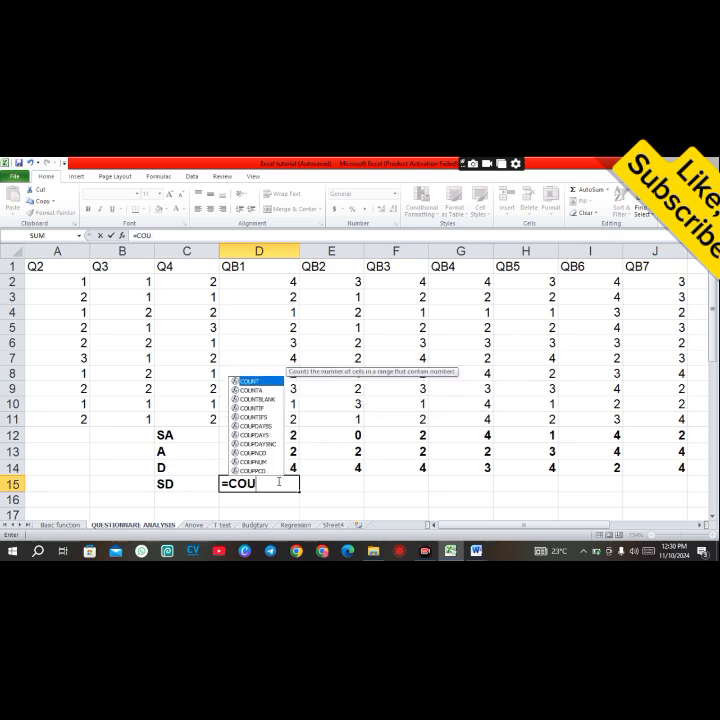
text(N)
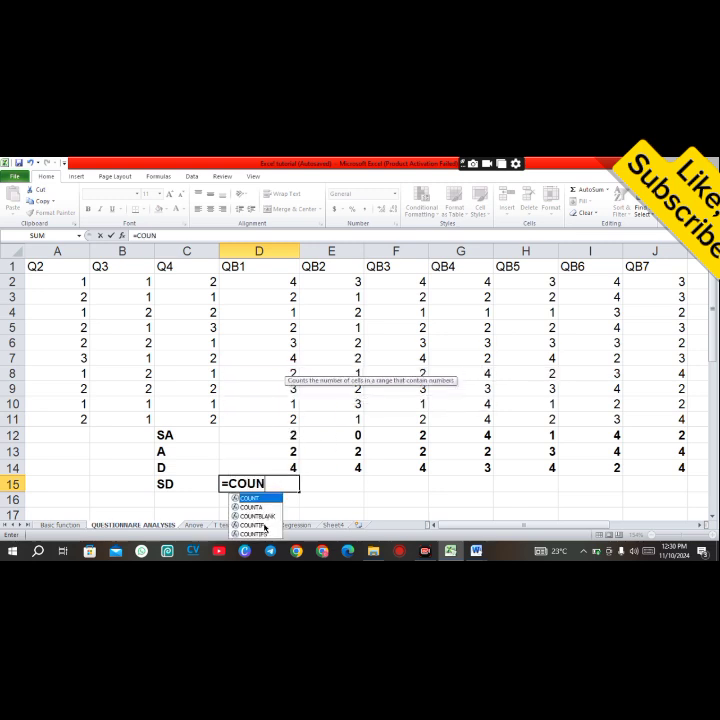
double_click(264, 527)
click(272, 284)
drag(273, 289, 284, 421)
text(,1)
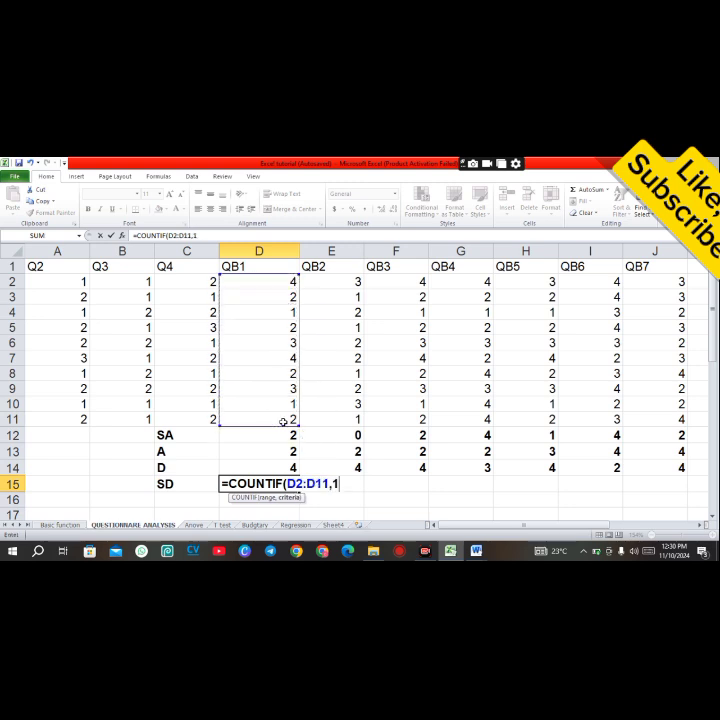
text())
key(Return)
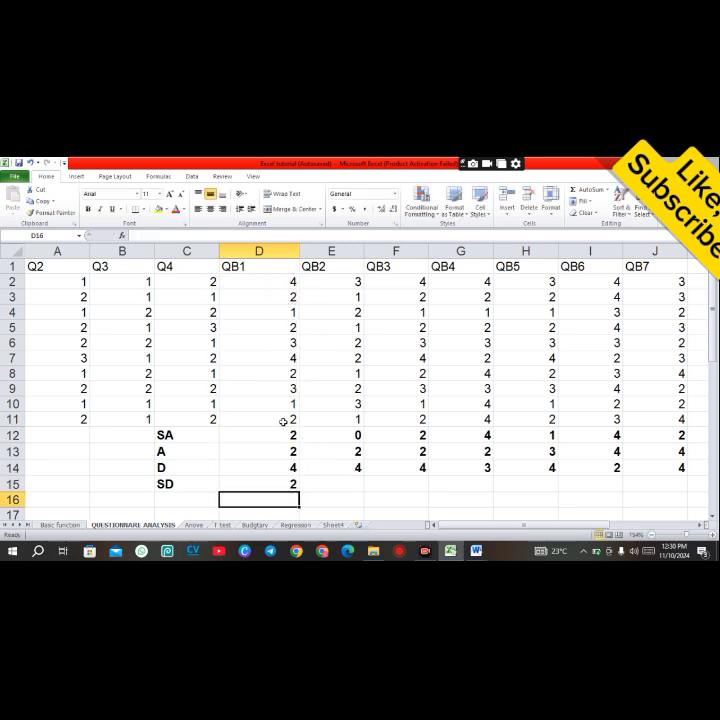
click(282, 484)
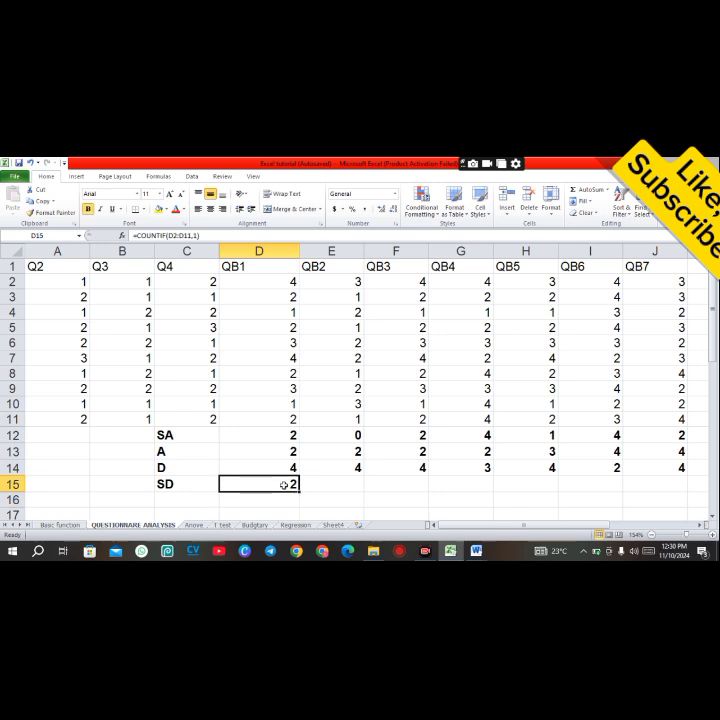
drag(299, 490, 673, 478)
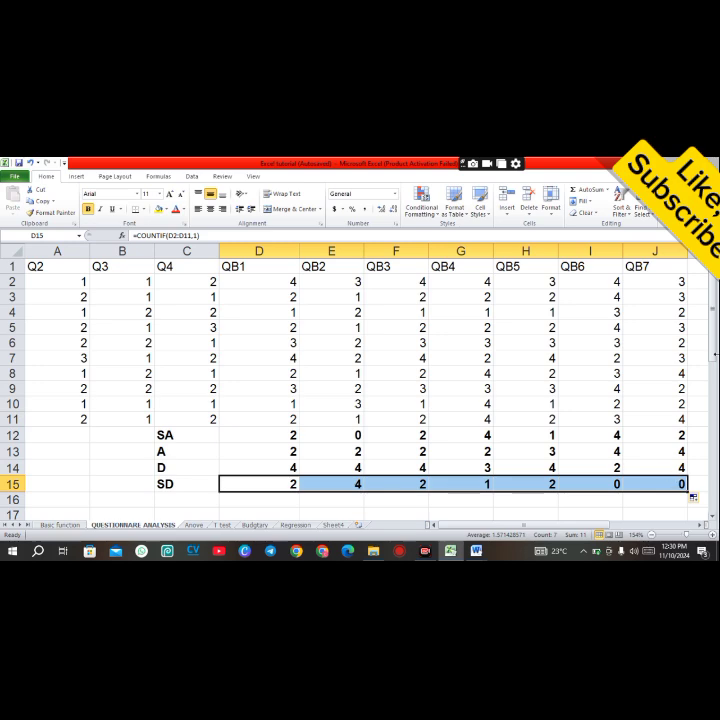
Step: Apply a light red cell style to the percentage table range C16:J19
drag(714, 354, 714, 369)
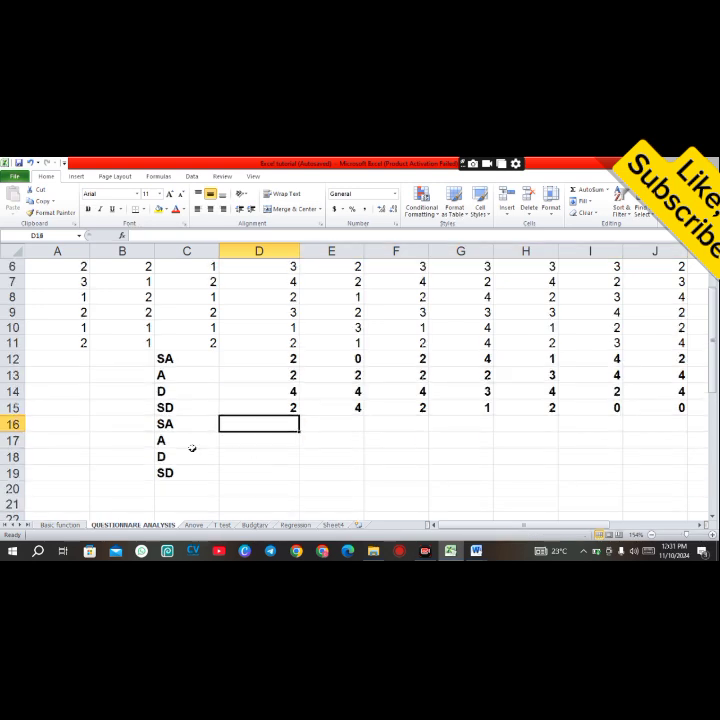
click(166, 424)
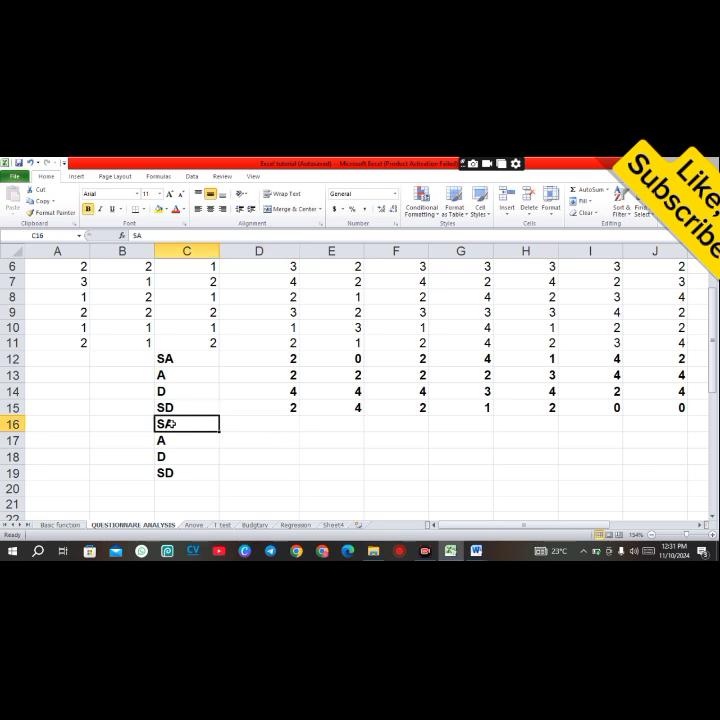
drag(186, 424, 669, 454)
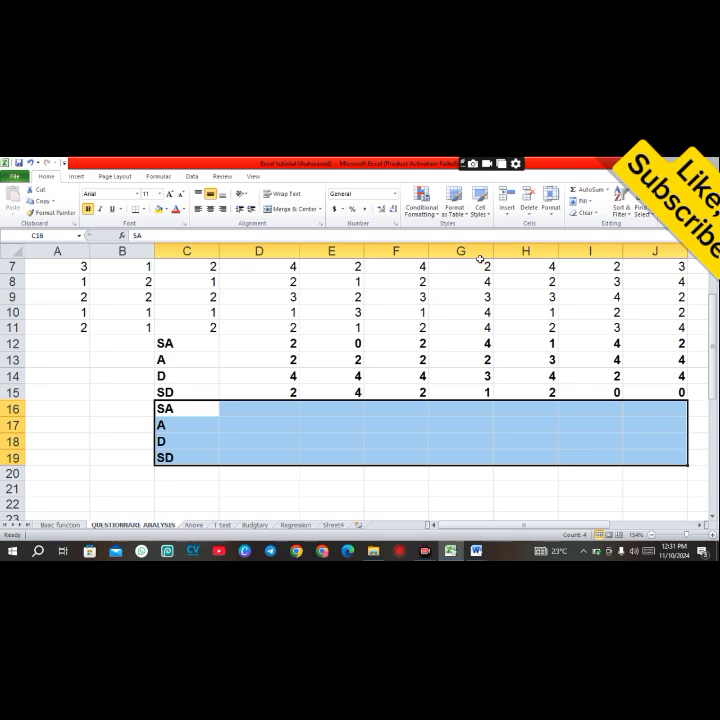
click(480, 205)
click(450, 237)
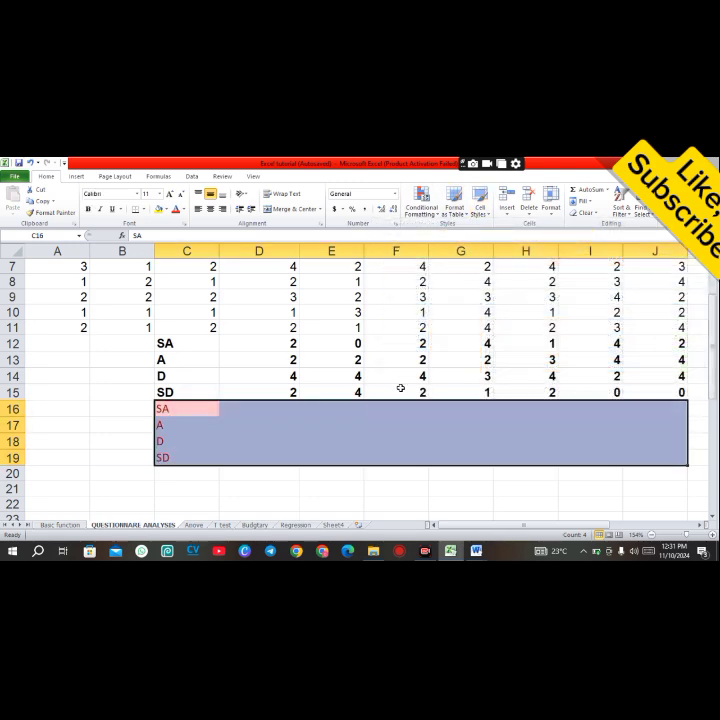
Step: Compute QB1's SA percentage in D16 with =D12/10*100 and copy it across to J16
click(260, 412)
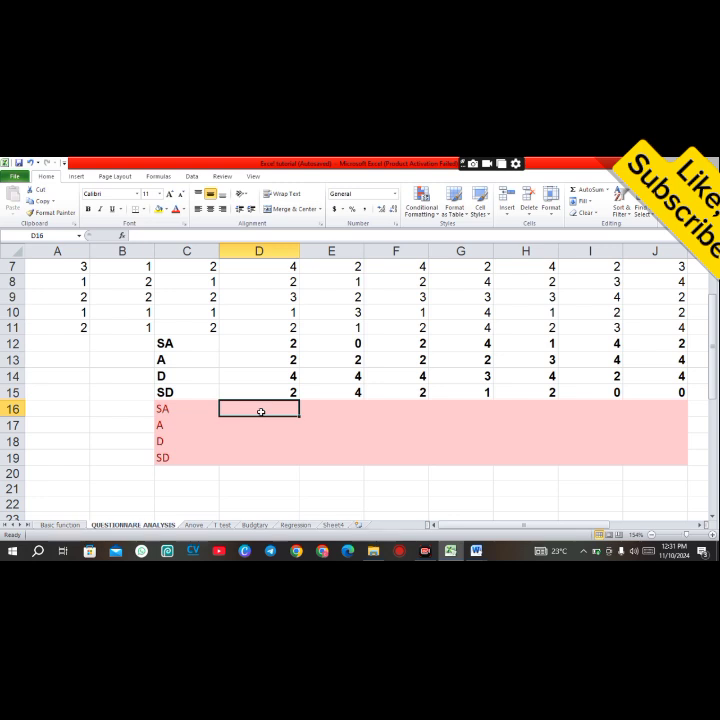
text(=)
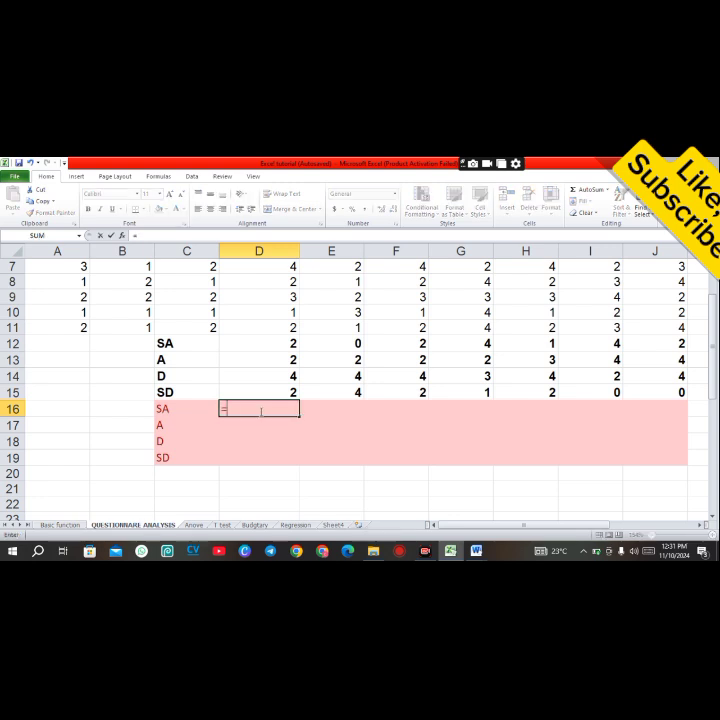
click(270, 344)
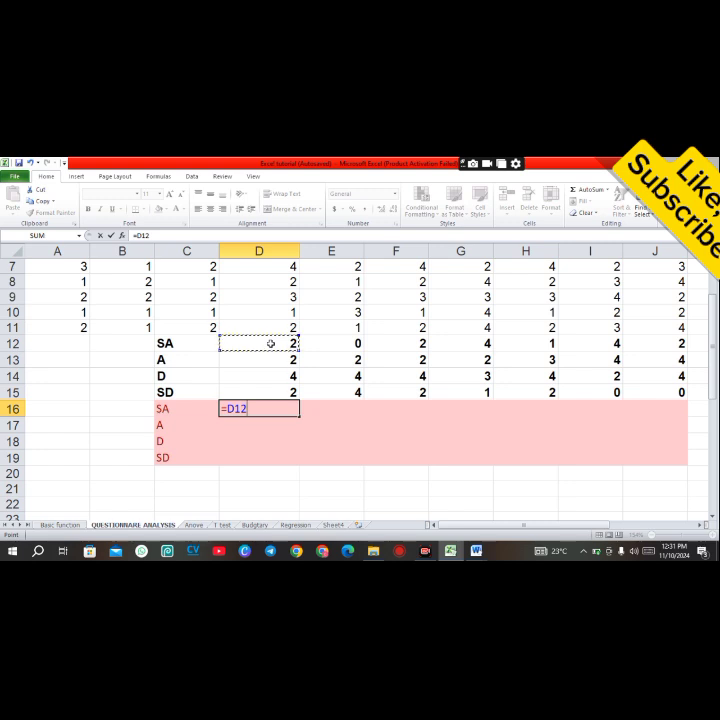
text(/)
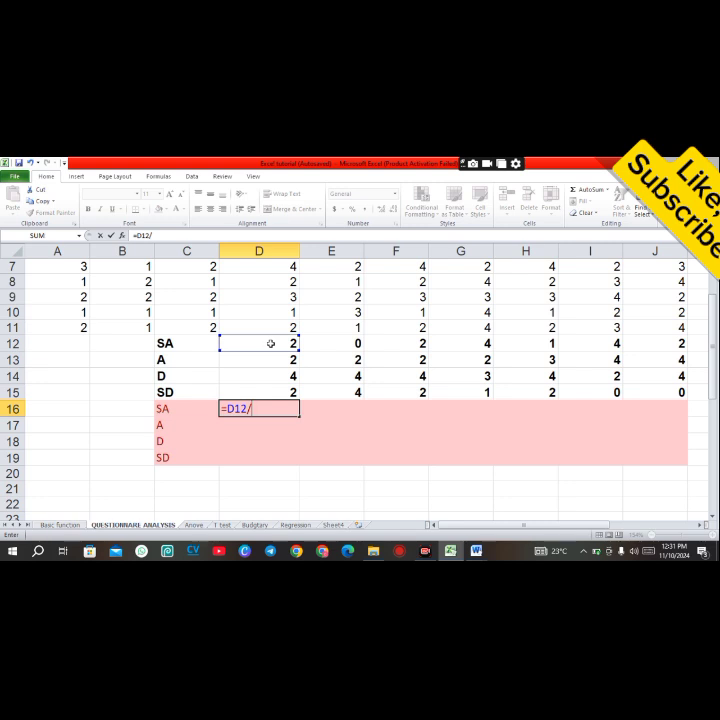
text(10)
text(*100)
key(Return)
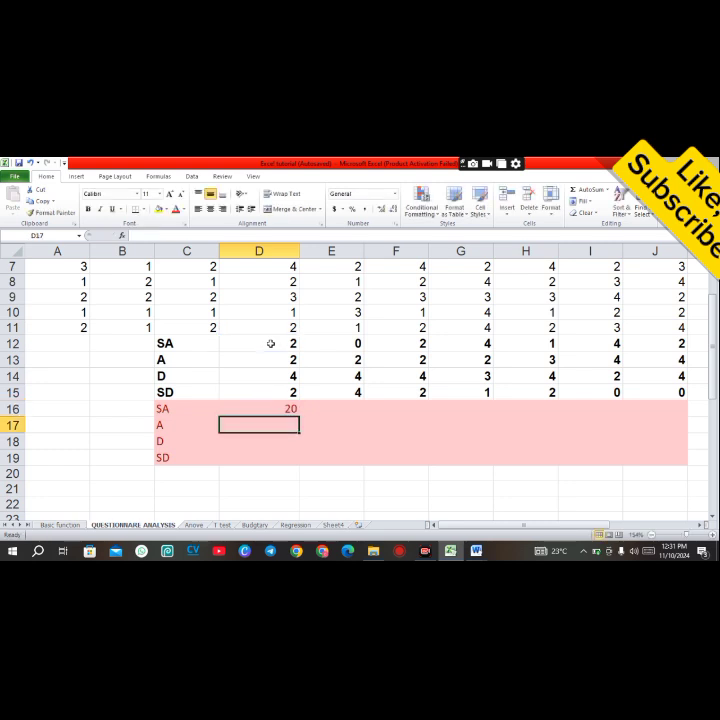
click(275, 412)
drag(298, 416, 688, 410)
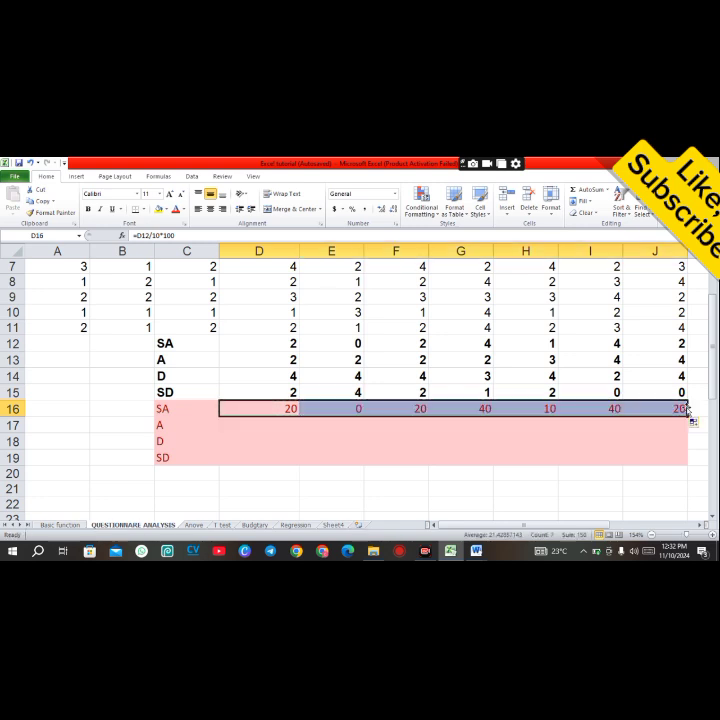
Step: Compute the A percentage in D17 with =D13/10*100 and fill it across and down to J19
click(264, 425)
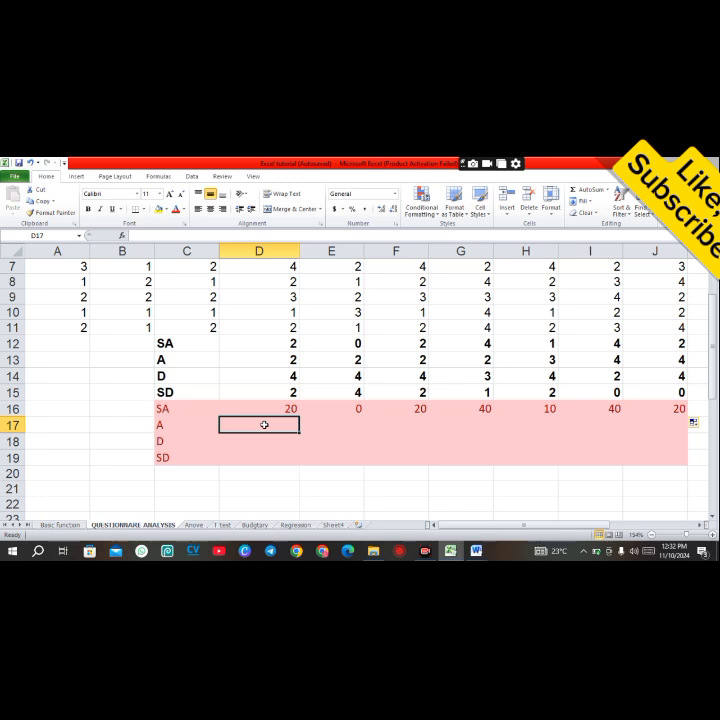
text(=)
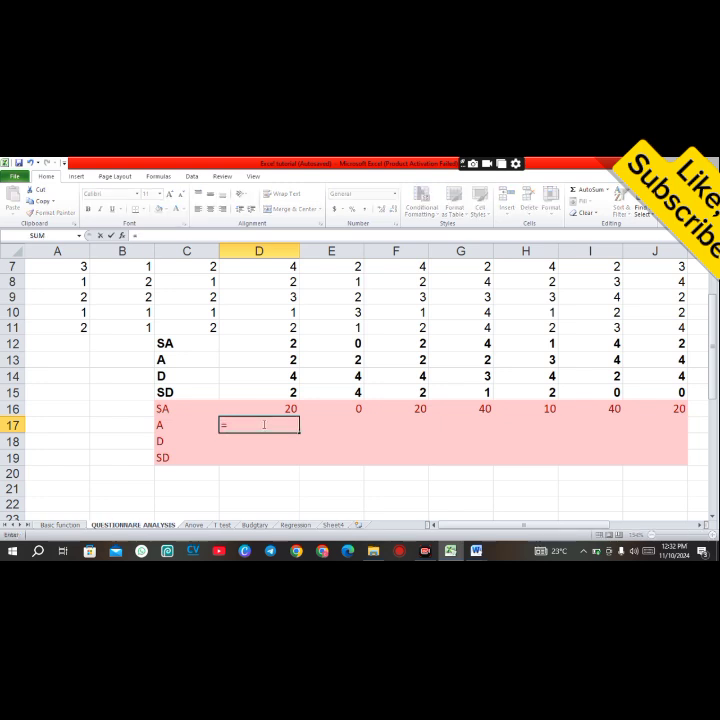
click(282, 361)
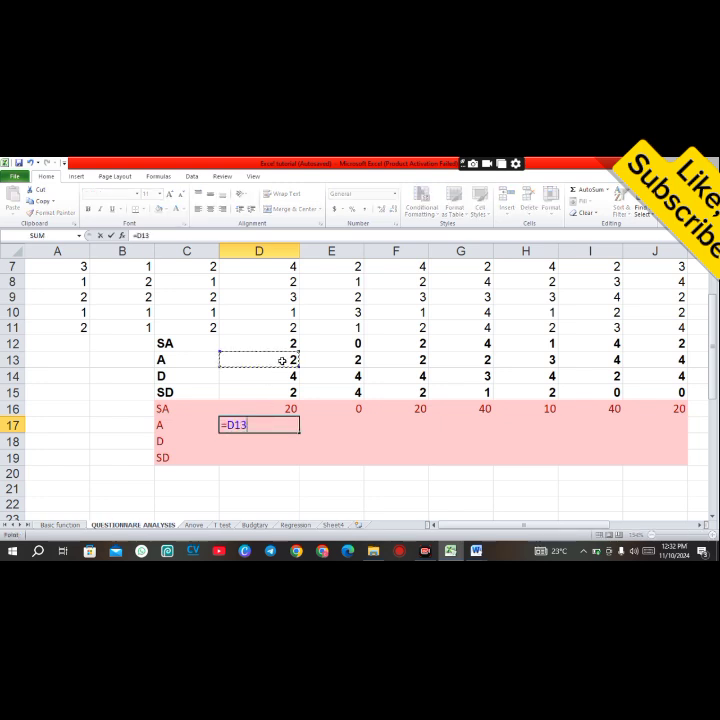
text(/)
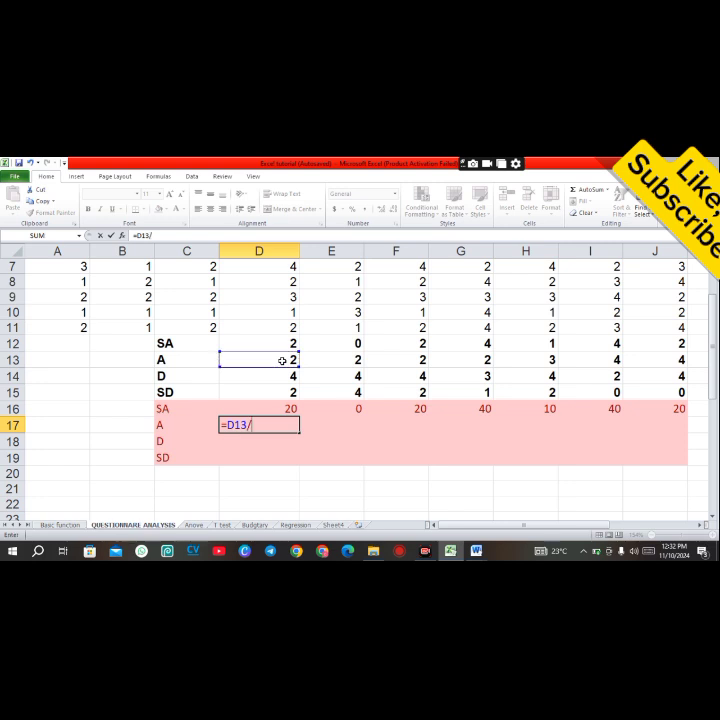
text(10*100)
key(Return)
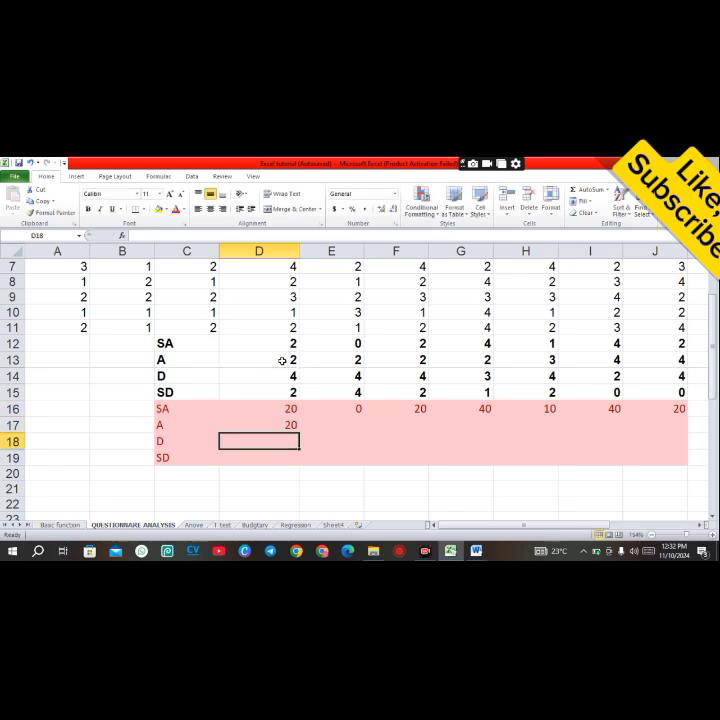
click(288, 425)
drag(292, 428, 684, 463)
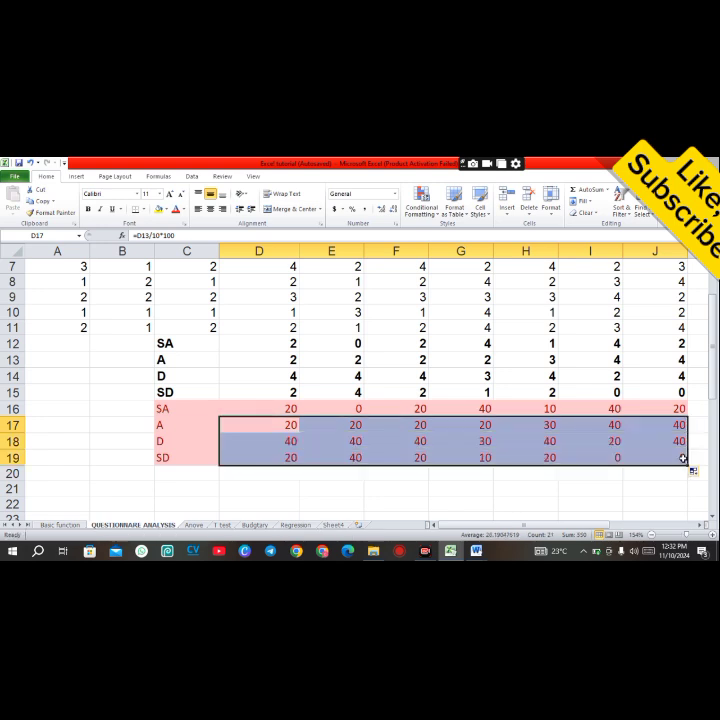
click(606, 490)
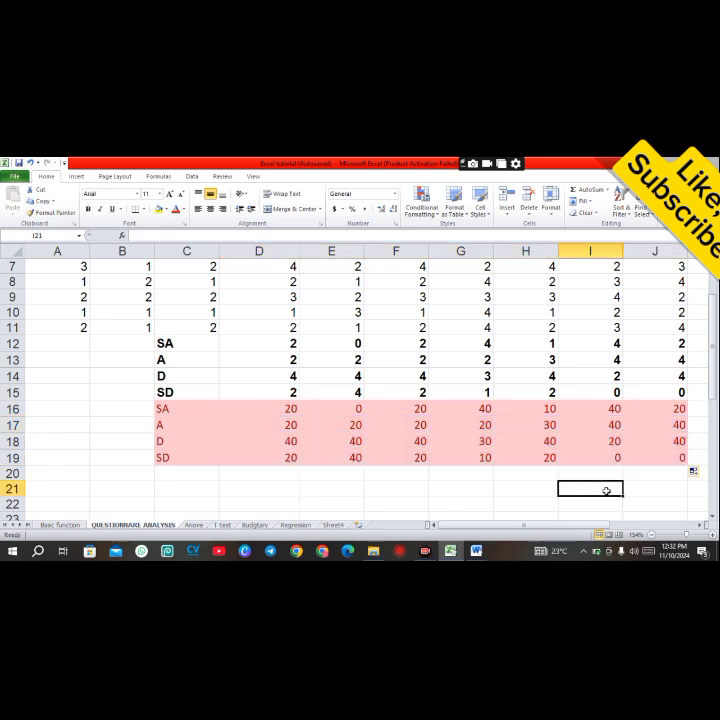
click(396, 487)
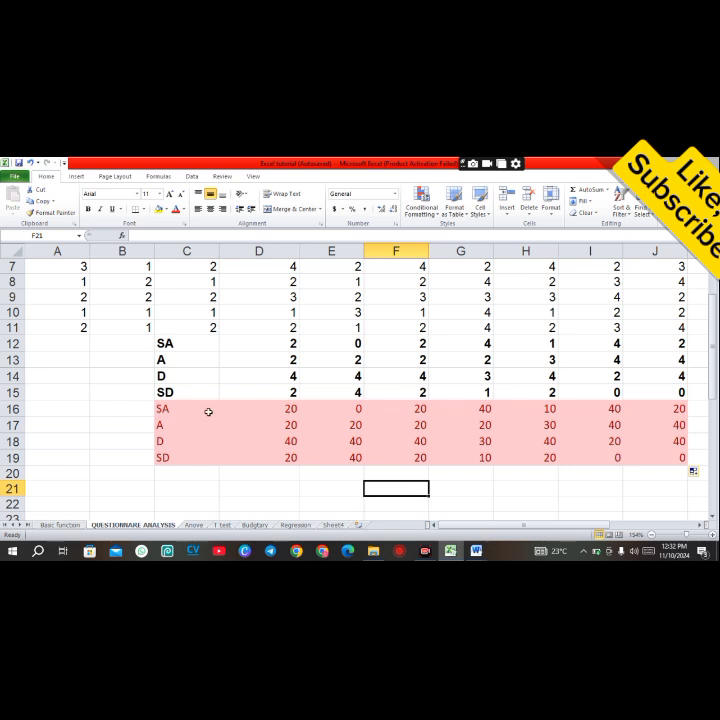
Step: Label the frequency table FRE in B13 and the percentage table PERCEN in B17
click(119, 357)
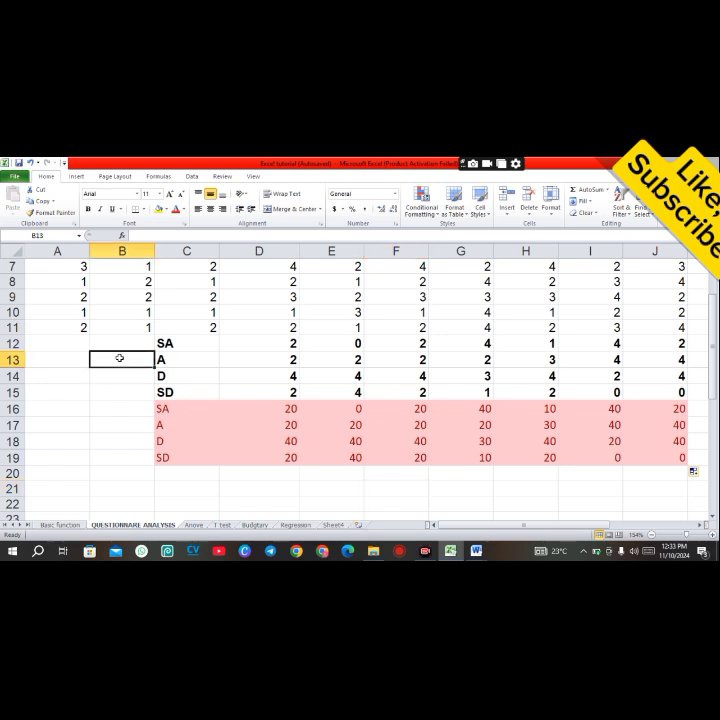
text(FRE)
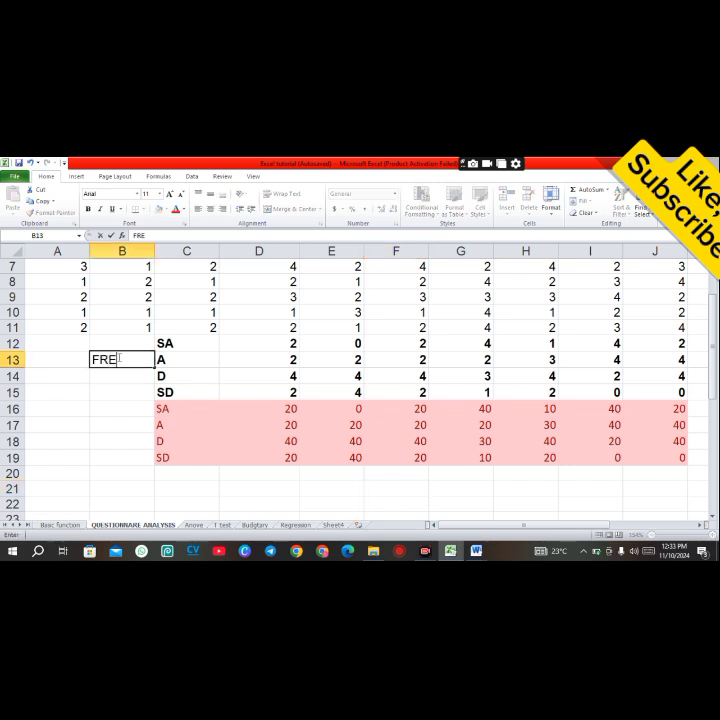
click(107, 422)
text(PER)
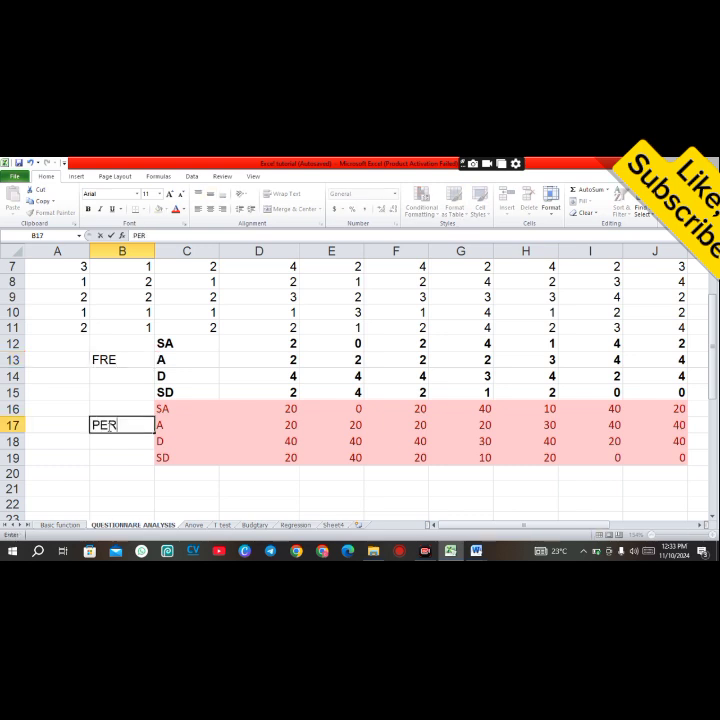
text(CEN)
click(357, 491)
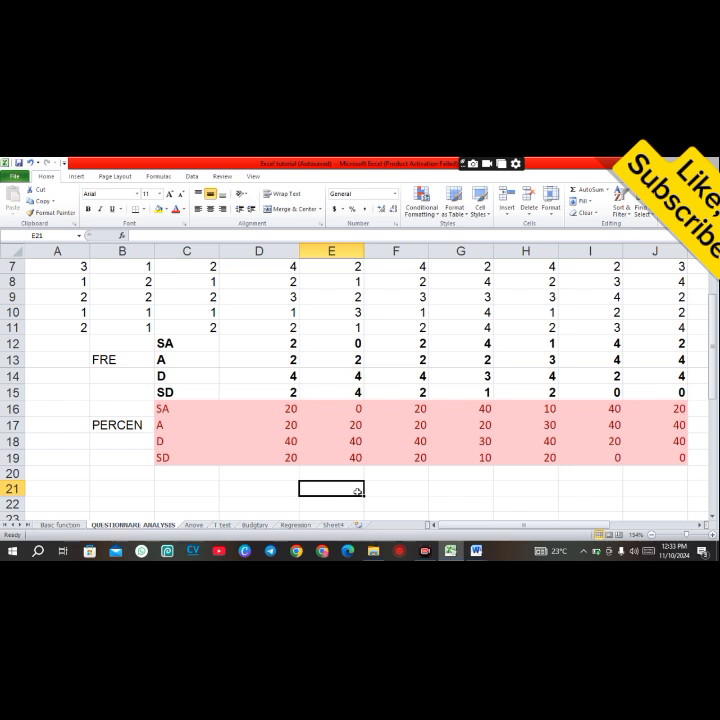